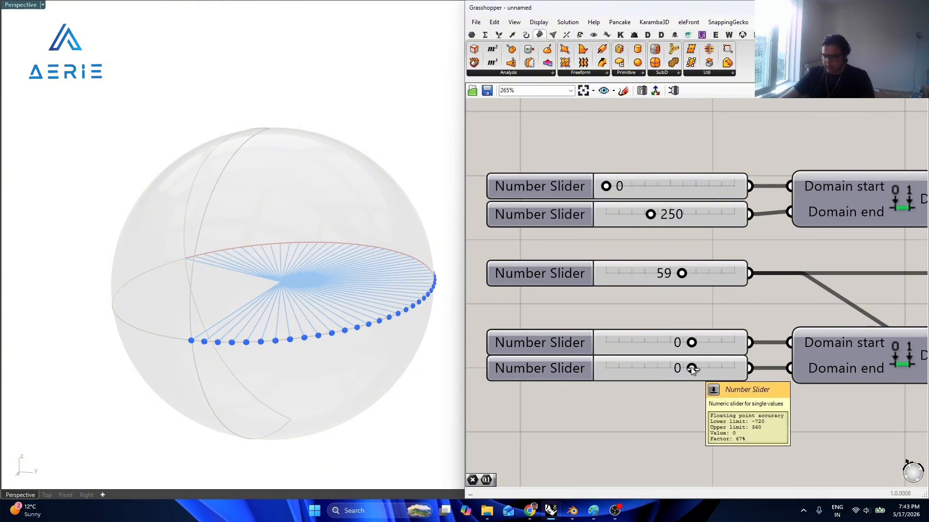
# Set the lower domain to run from -12 to 49, the middle count slider to 100 and the upper domain end to 720.
pyautogui.moveTo(692, 369)
pyautogui.mouseDown()
pyautogui.moveTo(700, 370)
pyautogui.moveTo(687, 367)
pyautogui.moveTo(694, 369)
pyautogui.moveTo(691, 343)
pyautogui.moveTo(677, 342)
pyautogui.moveTo(691, 343)
pyautogui.moveTo(698, 367)
pyautogui.mouseUp()
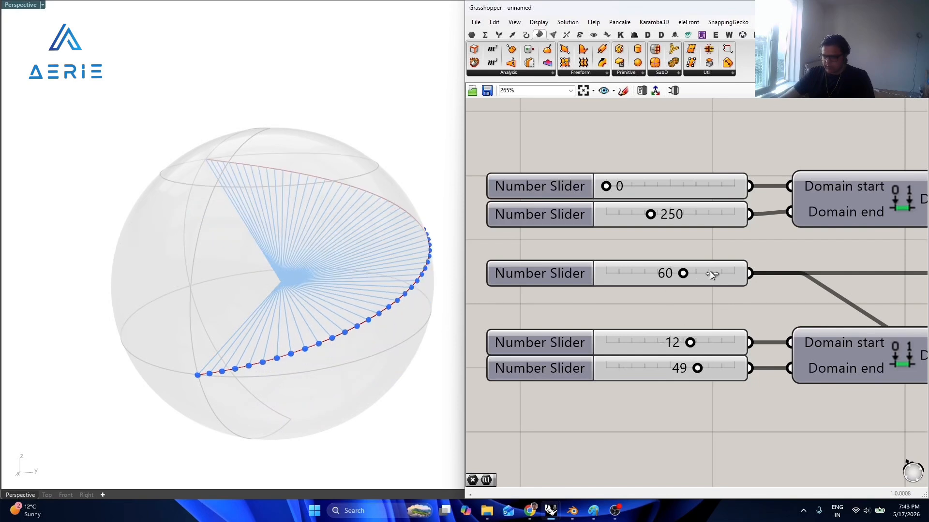
pyautogui.moveTo(710, 272); pyautogui.dragTo(737, 272)
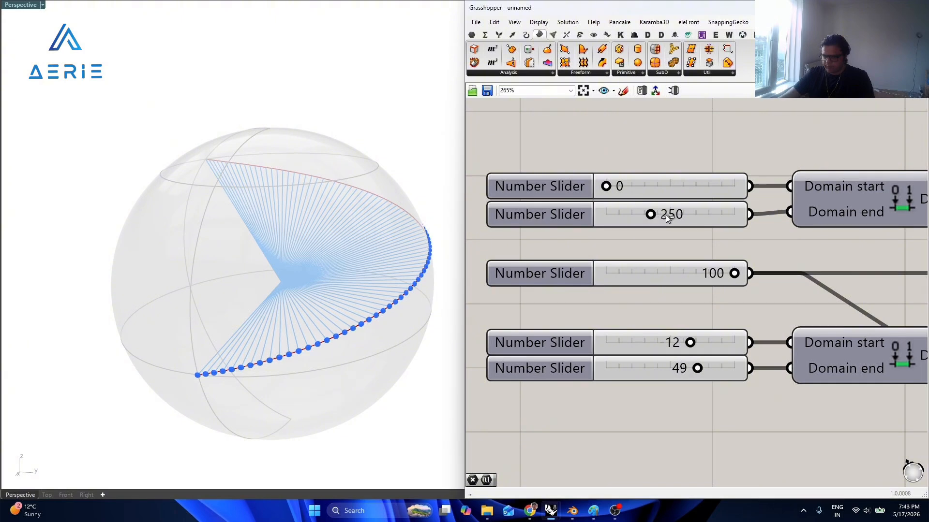
pyautogui.moveTo(650, 214); pyautogui.dragTo(747, 210)
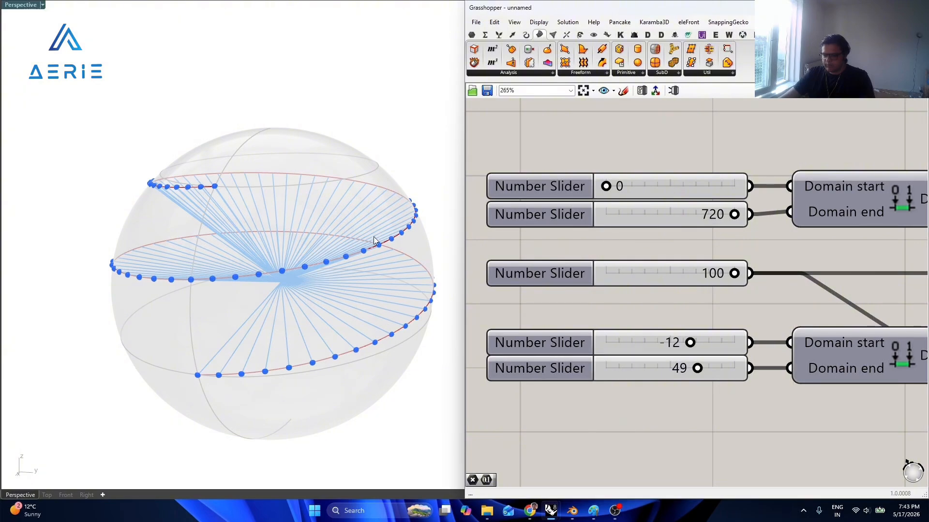
pyautogui.moveTo(374, 241); pyautogui.dragTo(385, 196, button='right')
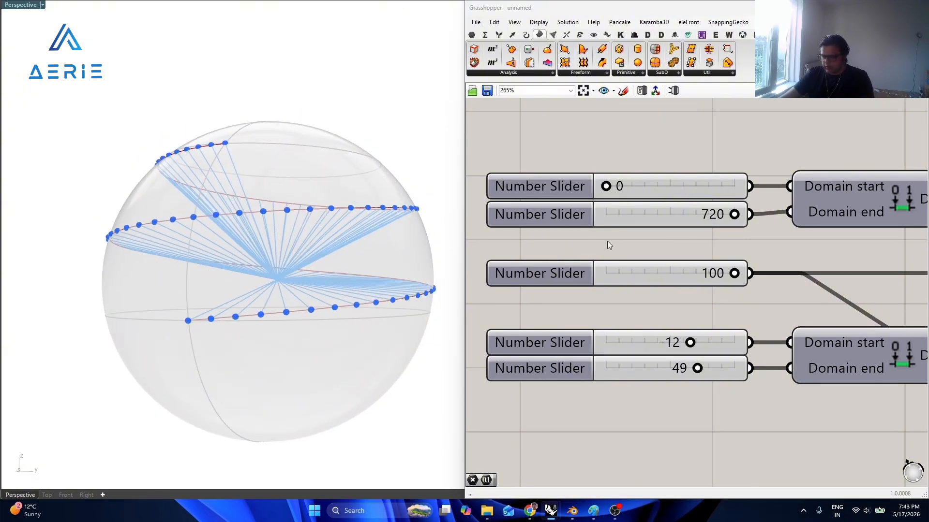
# Create a new empty Grasshopper document.
pyautogui.scroll(-8, 608, 244)
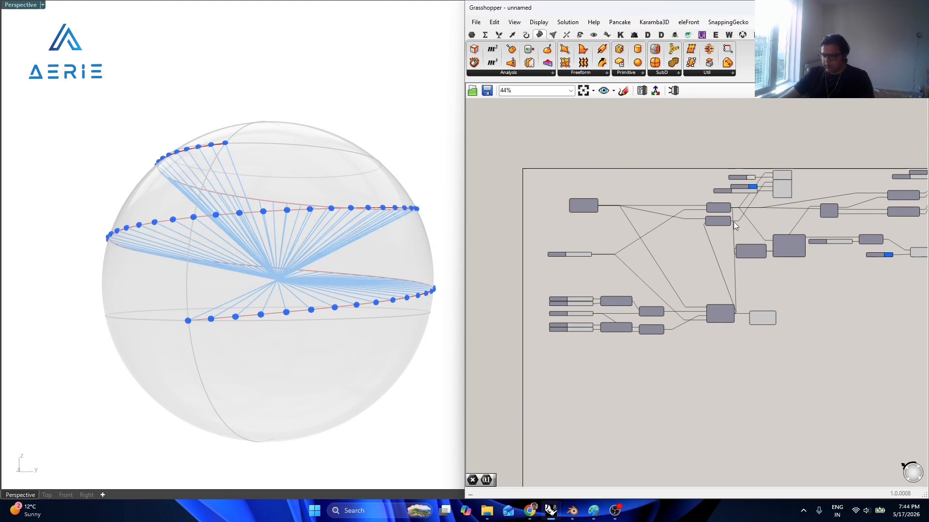
pyautogui.moveTo(784, 213); pyautogui.dragTo(740, 224, button='right')
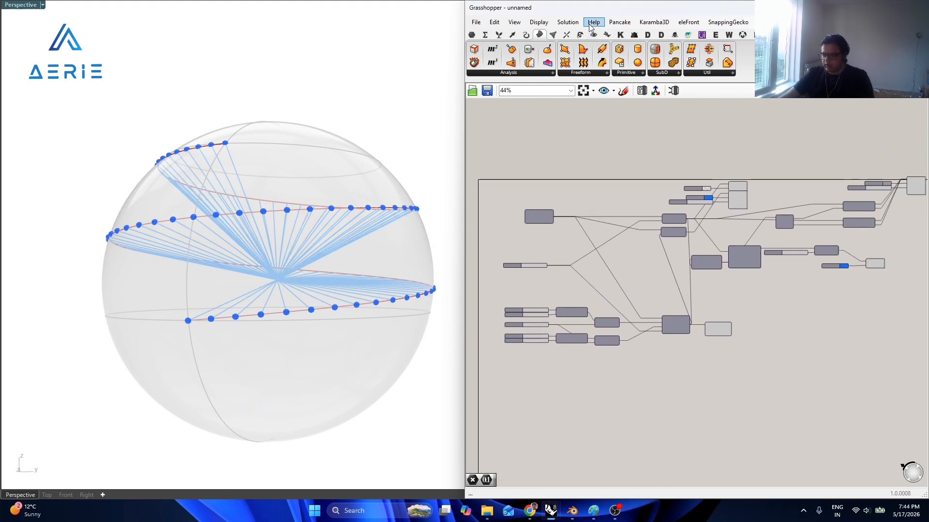
pyautogui.click(476, 23)
pyautogui.click(507, 34)
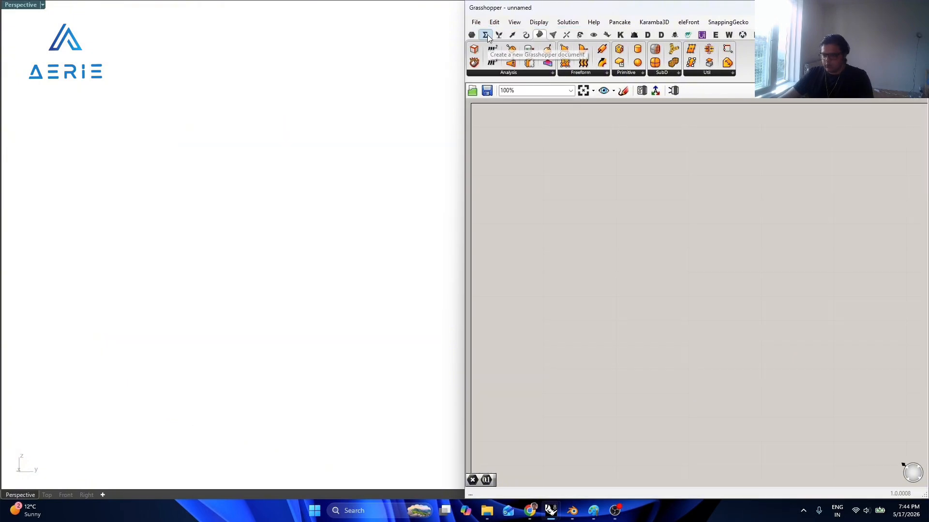
pyautogui.doubleClick(622, 266)
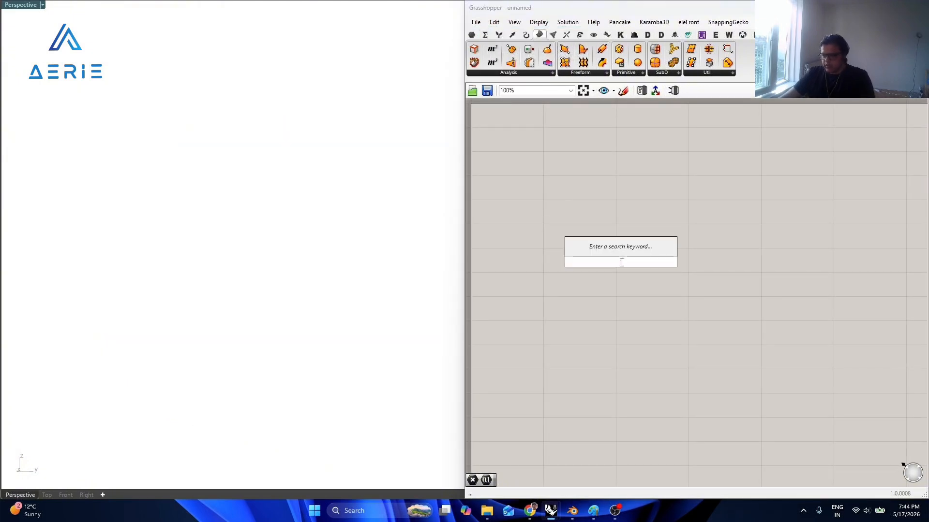
pyautogui.press('Escape')
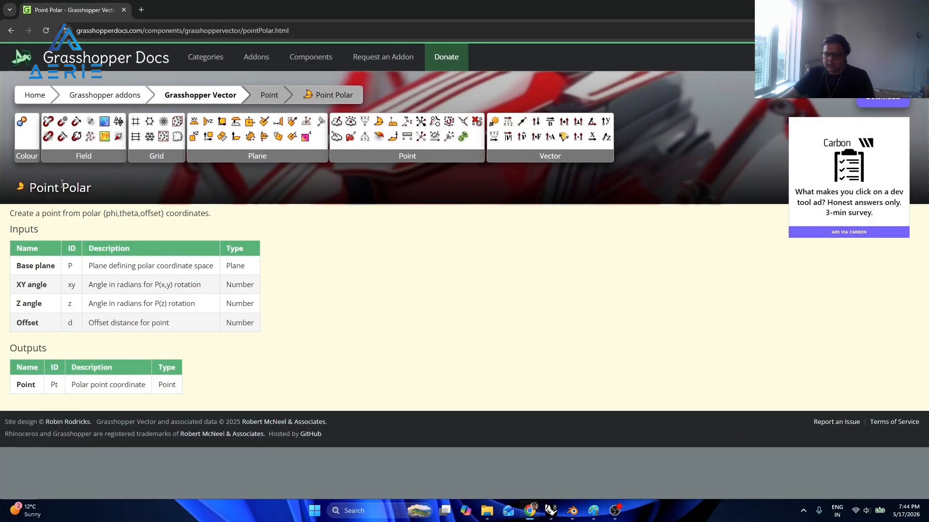
# Switch to the browser and examine the Point Polar component's inputs and outputs on the Grasshopper Docs page.
pyautogui.moveTo(32, 188); pyautogui.dragTo(92, 189)
pyautogui.click(352, 269)
pyautogui.moveTo(46, 266); pyautogui.dragTo(54, 327)
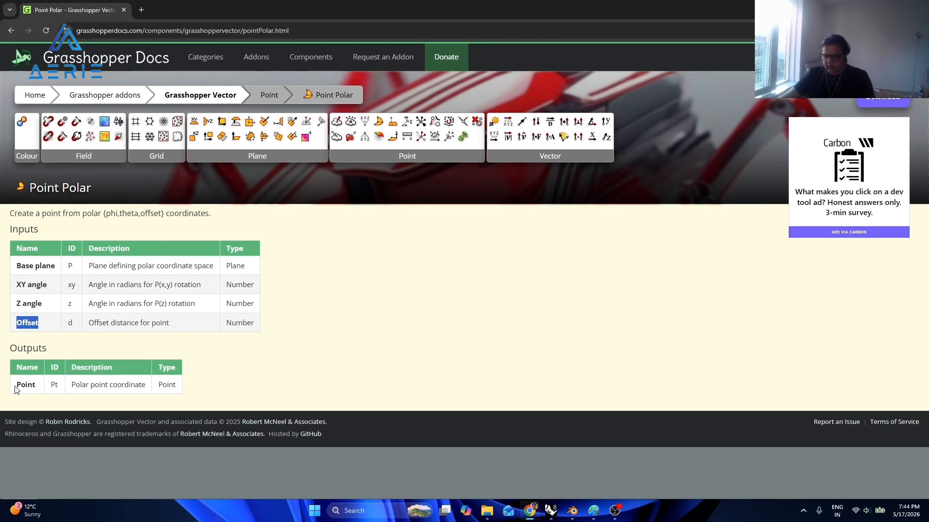
pyautogui.moveTo(162, 385); pyautogui.dragTo(177, 390)
pyautogui.click(332, 371)
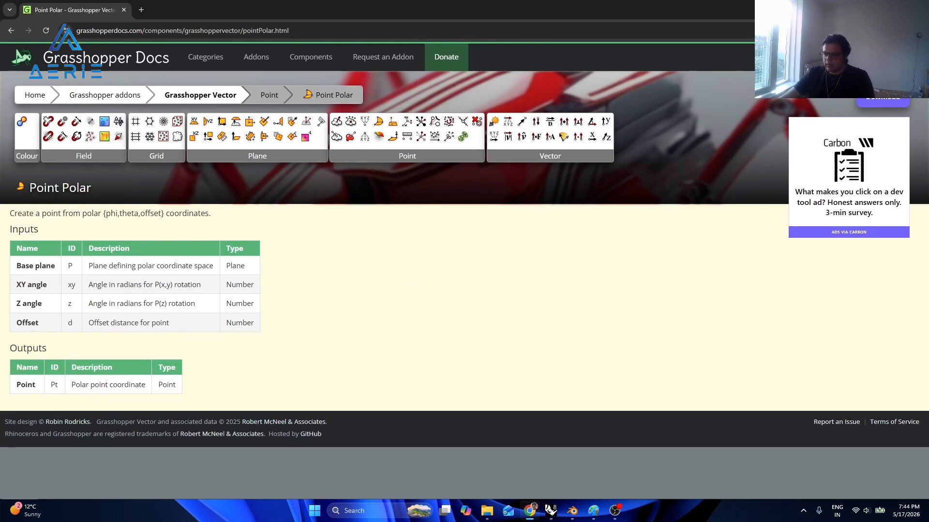
# Switch back to Grasshopper and add a Construct Point component to the empty canvas.
pyautogui.hotkey('alt', 'Tab')
pyautogui.doubleClick(567, 265)
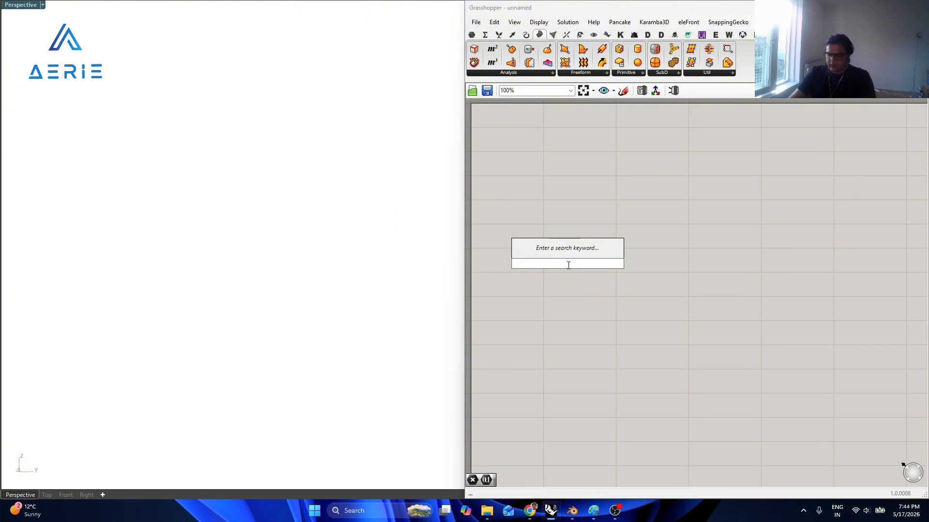
pyautogui.write('constr')
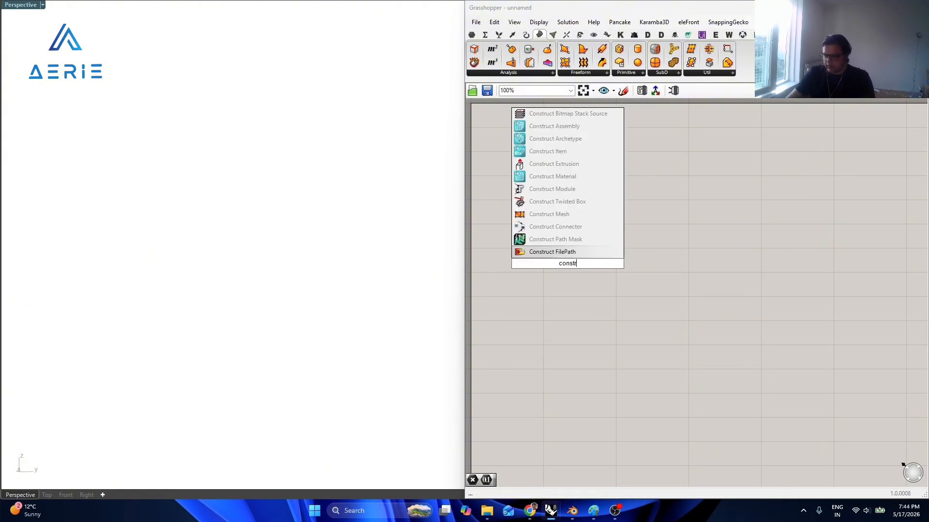
pyautogui.write('uct point')
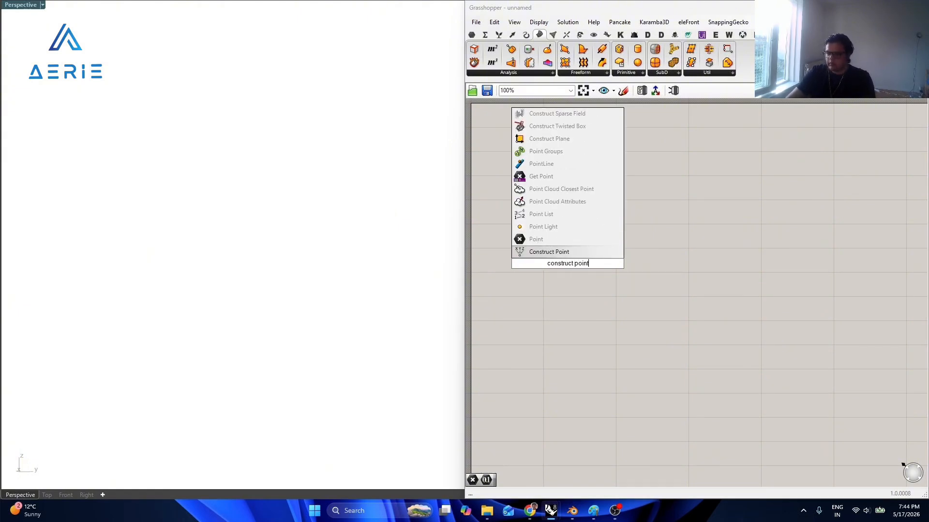
pyautogui.press('Return')
pyautogui.moveTo(567, 265); pyautogui.dragTo(662, 204)
pyautogui.click(669, 281)
pyautogui.moveTo(641, 285); pyautogui.dragTo(512, 324, button='right')
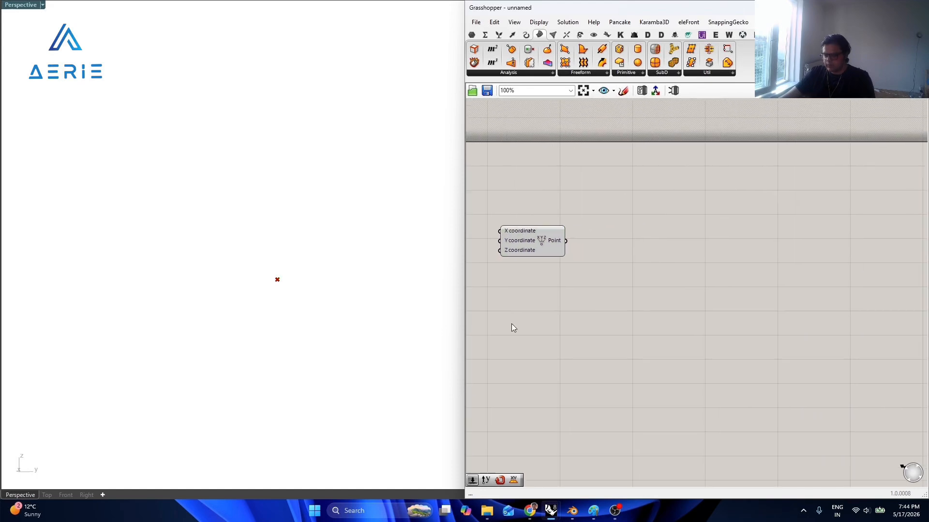
# Add a Sphere component beside Construct Point and connect the constructed point to its Base input.
pyautogui.scroll(3, 512, 324)
pyautogui.doubleClick(643, 302)
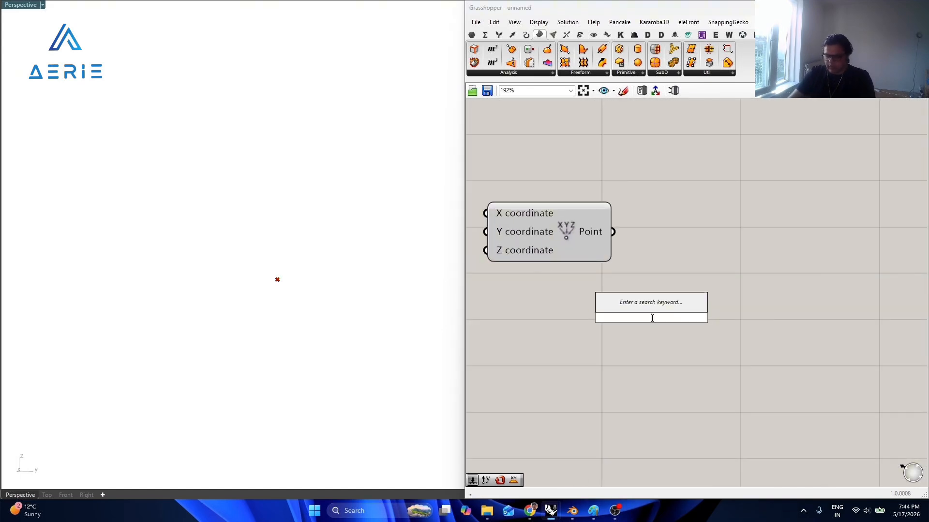
pyautogui.write('sphere')
pyautogui.press('Return')
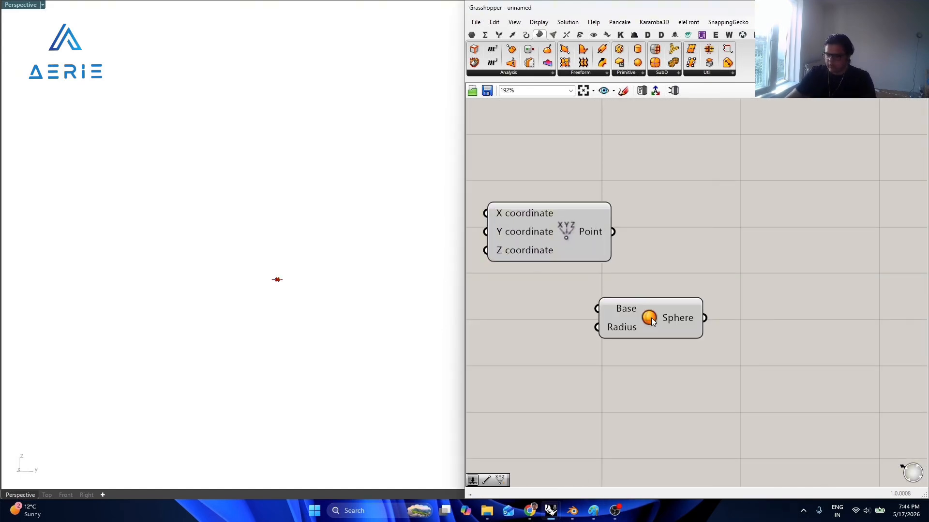
pyautogui.moveTo(603, 267); pyautogui.dragTo(597, 309)
pyautogui.moveTo(656, 330); pyautogui.dragTo(842, 252)
# Add a Custom Preview component and connect the Sphere output to its Geometry input.
pyautogui.moveTo(840, 254); pyautogui.dragTo(547, 287, button='right')
pyautogui.scroll(-1, 547, 287)
pyautogui.click(707, 276)
pyautogui.doubleClick(707, 276)
pyautogui.write('sphere')
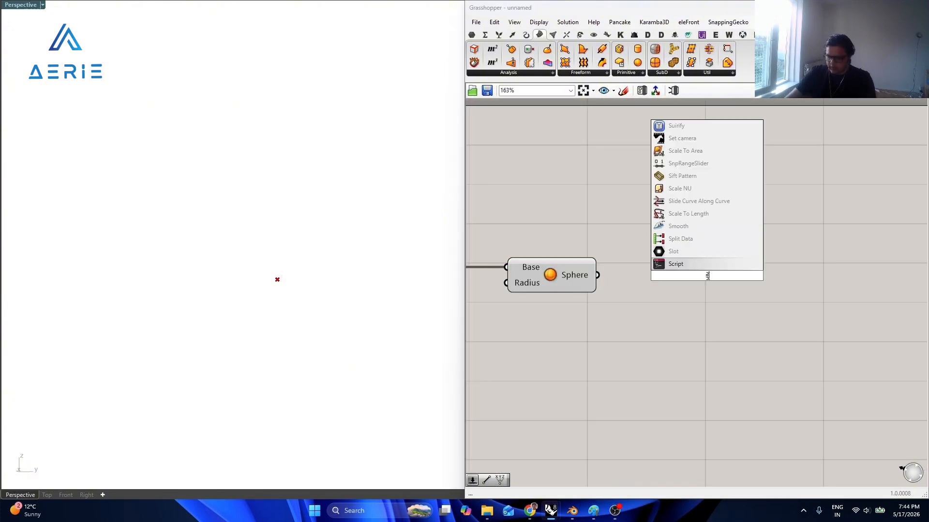
pyautogui.press('BackSpace')
pyautogui.press('BackSpace')
pyautogui.press('BackSpace')
pyautogui.press('BackSpace')
pyautogui.press('BackSpace')
pyautogui.press('BackSpace')
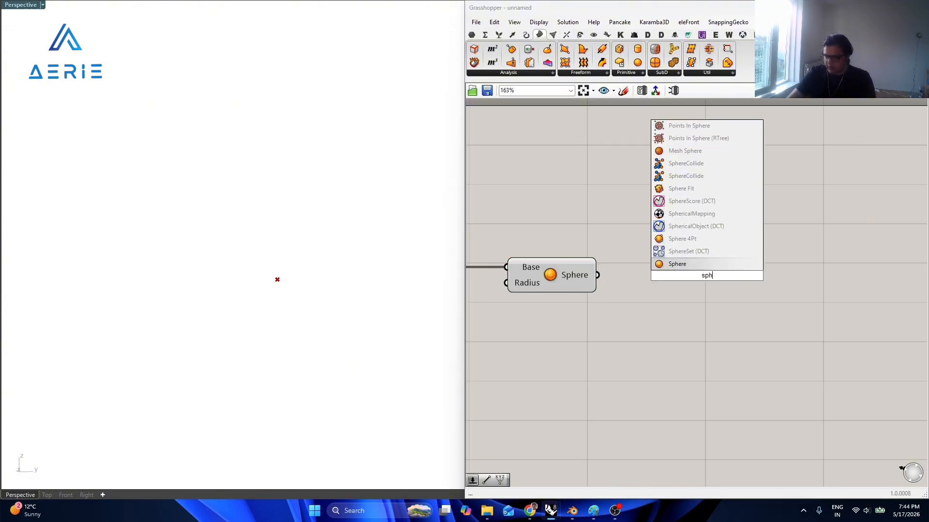
pyautogui.write('custom preview')
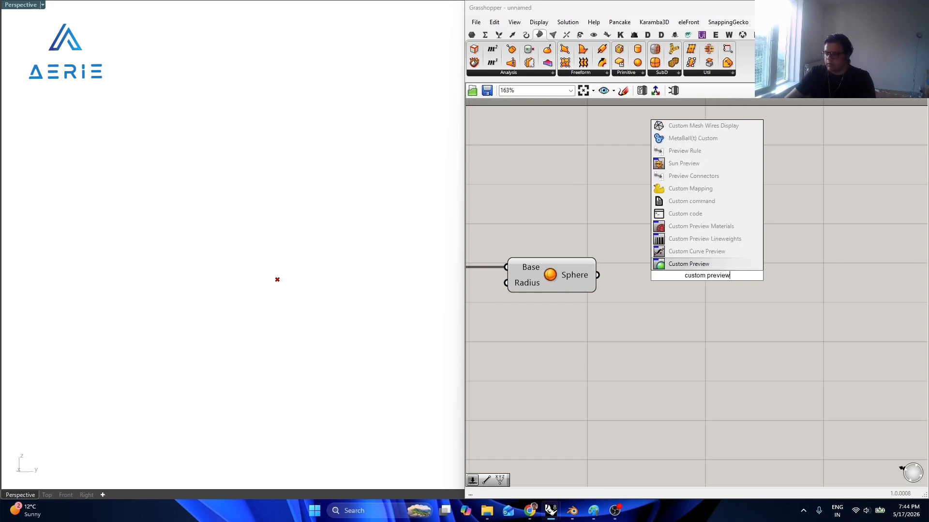
pyautogui.press('Return')
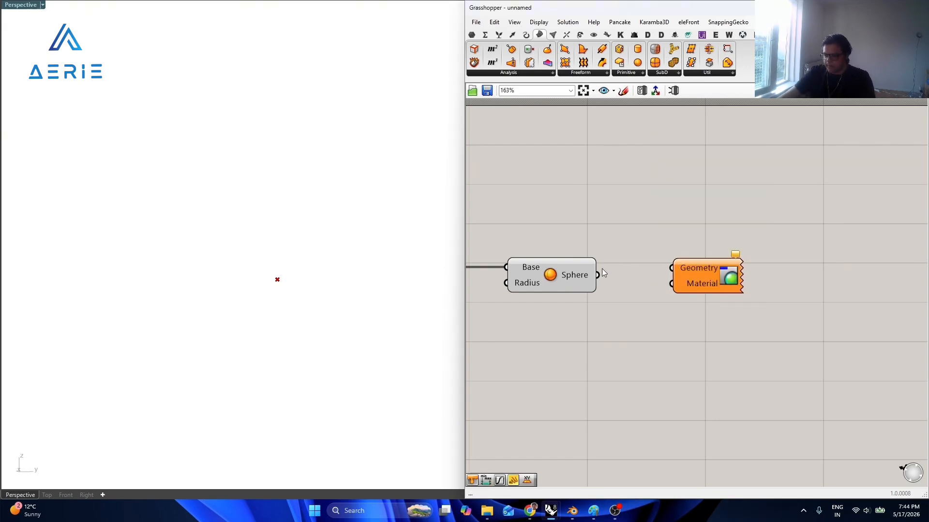
pyautogui.moveTo(598, 275); pyautogui.dragTo(720, 210)
# Add a Colour Swatch and connect it to the Custom Preview's Material input.
pyautogui.click(611, 215)
pyautogui.doubleClick(611, 213)
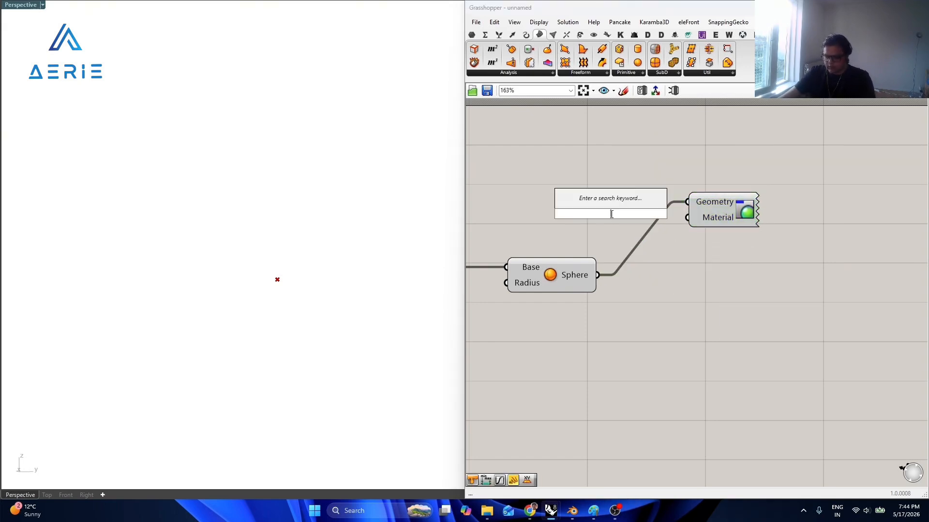
pyautogui.write('swatch')
pyautogui.press('Return')
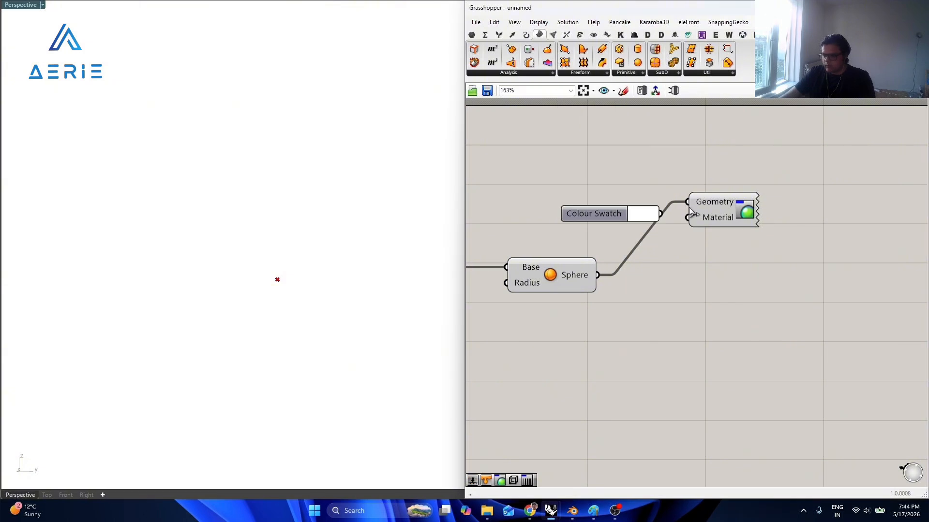
pyautogui.moveTo(695, 215); pyautogui.dragTo(660, 214)
# Make the swatch colour semi-transparent and move the Sphere component closer to the Custom Preview.
pyautogui.click(642, 215)
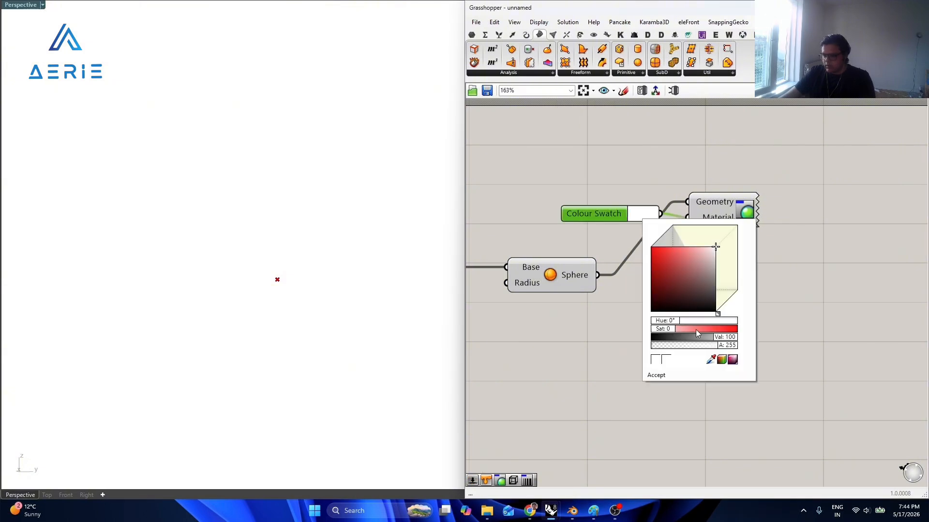
pyautogui.moveTo(719, 339)
pyautogui.mouseDown()
pyautogui.moveTo(702, 337)
pyautogui.moveTo(712, 348)
pyautogui.moveTo(706, 338)
pyautogui.mouseUp()
pyautogui.click(607, 286)
pyautogui.moveTo(555, 274); pyautogui.dragTo(624, 275)
pyautogui.moveTo(590, 296); pyautogui.dragTo(711, 262, button='right')
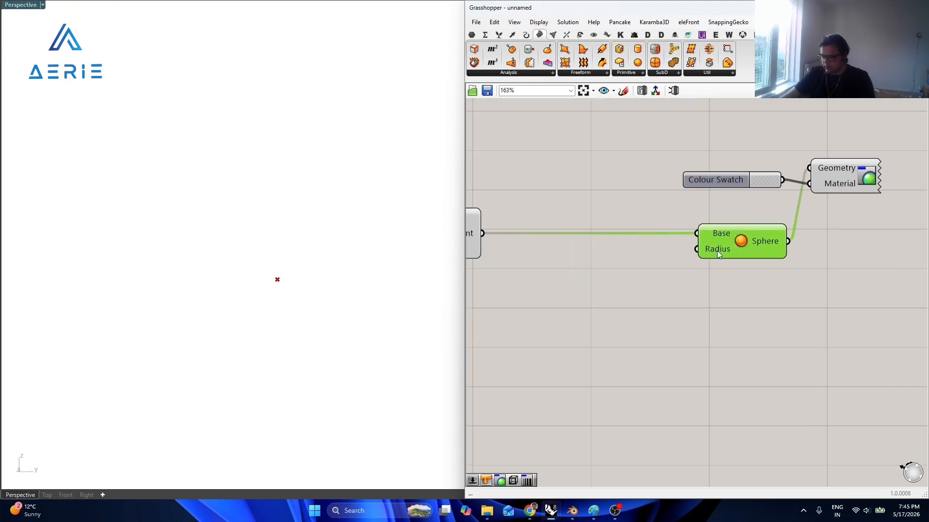
pyautogui.rightClick(717, 250)
pyautogui.press('Escape')
# Add a Point Polar component below the Sphere and connect the constructed point to its Base plane input.
pyautogui.moveTo(559, 321); pyautogui.dragTo(679, 333, button='right')
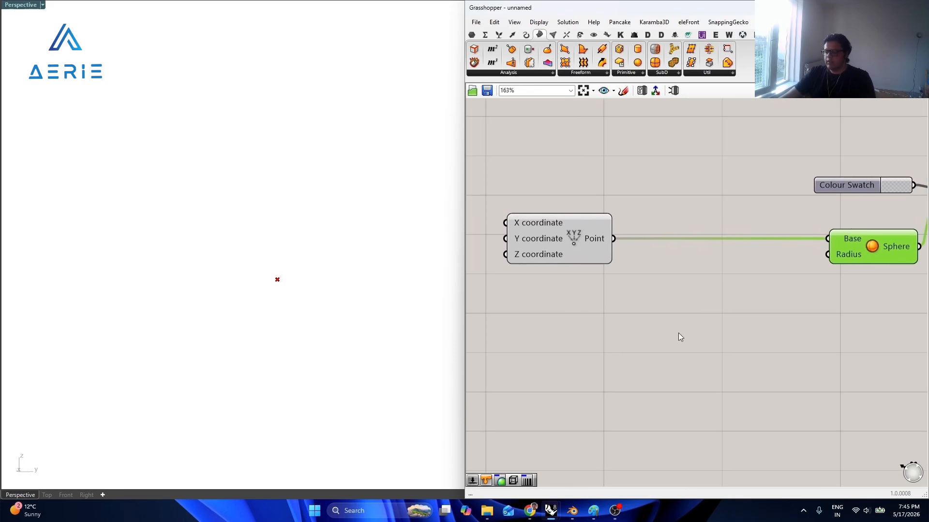
pyautogui.scroll(-3, 687, 351)
pyautogui.doubleClick(697, 370)
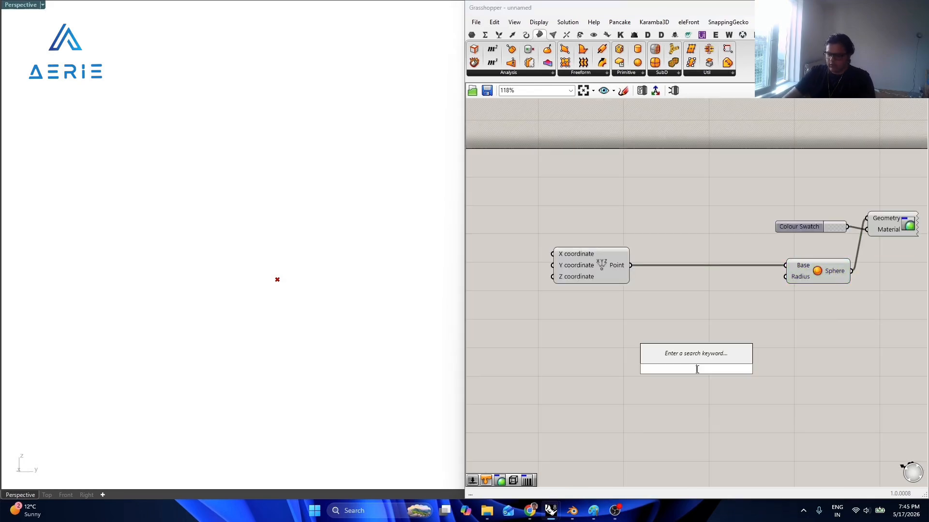
pyautogui.write('polar point')
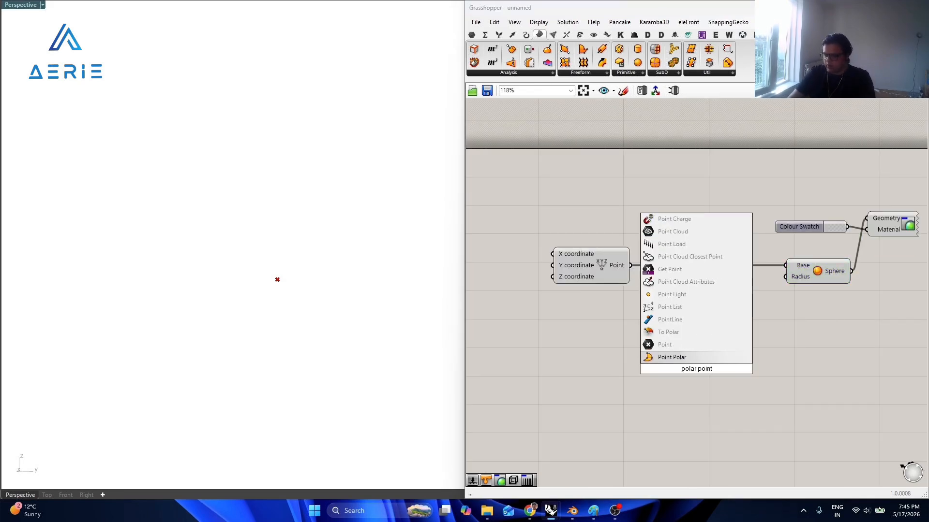
pyautogui.click(695, 357)
pyautogui.scroll(3, 695, 356)
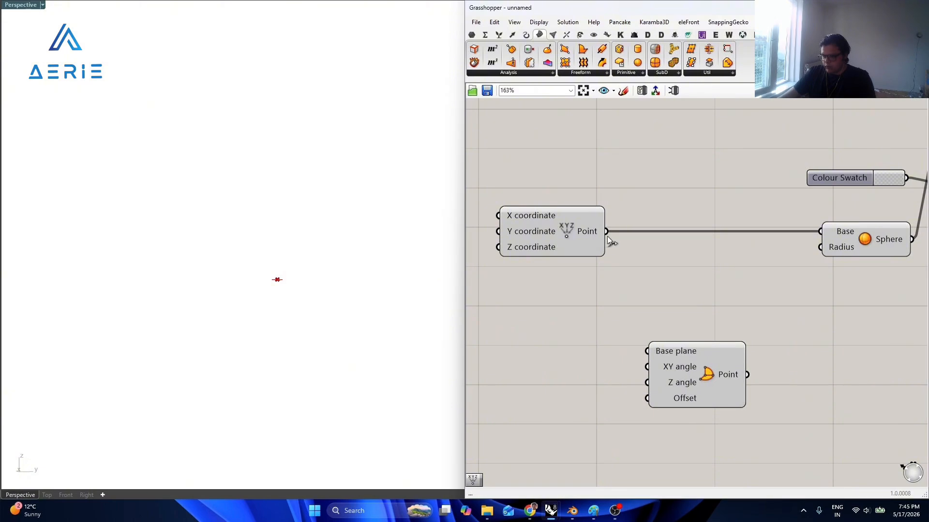
pyautogui.moveTo(608, 236); pyautogui.dragTo(852, 366)
pyautogui.click(808, 368)
# Add a number slider ranging from 0 to 360 and connect it to the XY angle input of Point Polar.
pyautogui.moveTo(828, 368); pyautogui.dragTo(660, 304, button='right')
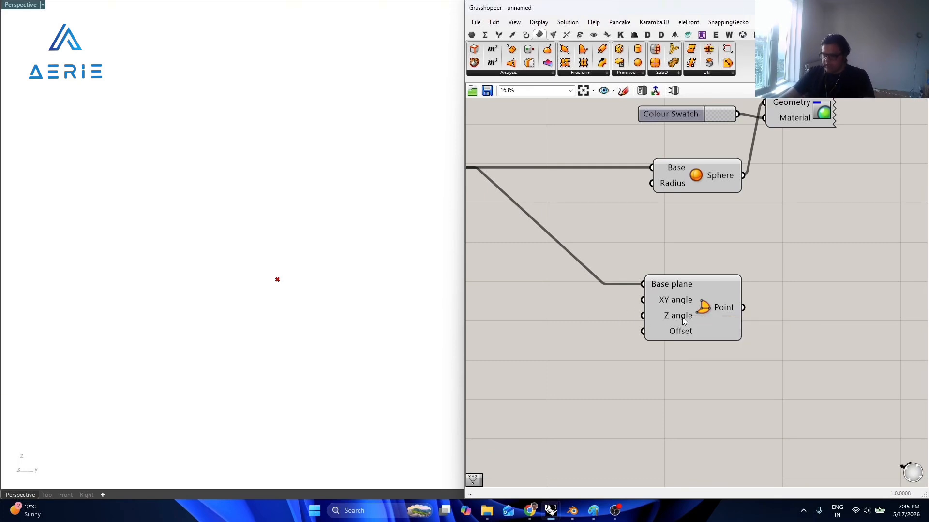
pyautogui.moveTo(681, 320)
pyautogui.moveTo(674, 302)
pyautogui.doubleClick(569, 302)
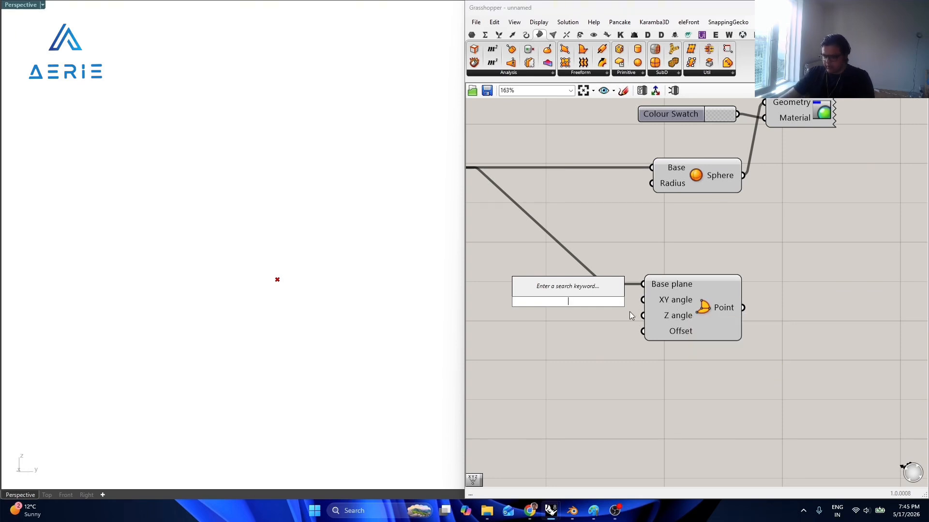
pyautogui.doubleClick(582, 323)
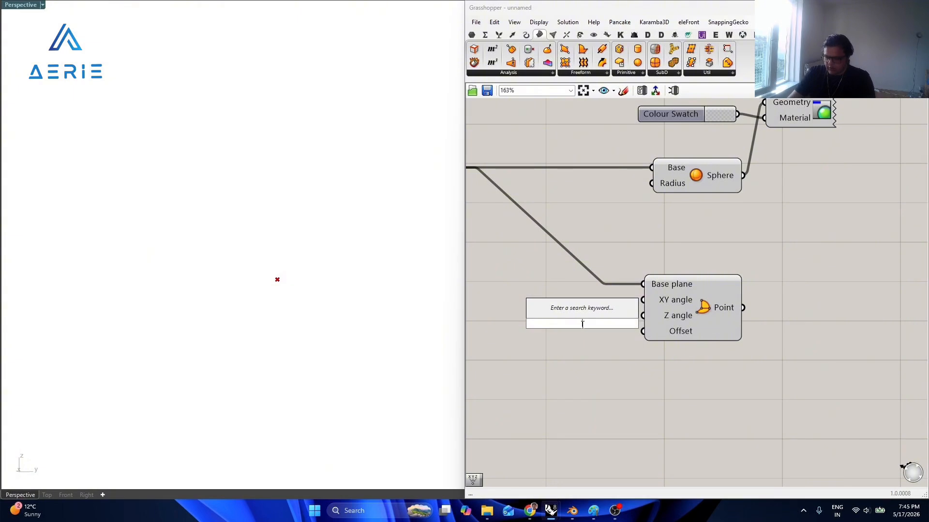
pyautogui.write('0<3')
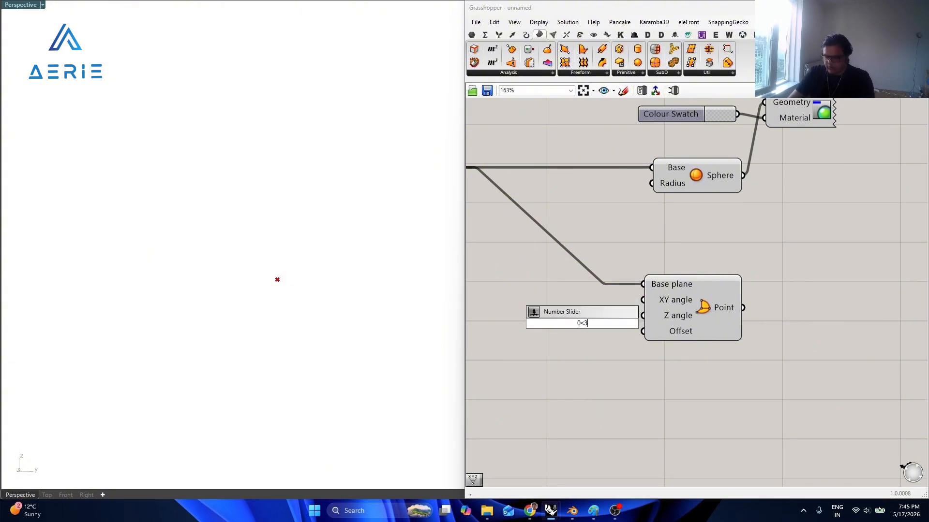
pyautogui.write('60')
pyautogui.press('Return')
pyautogui.click(631, 324)
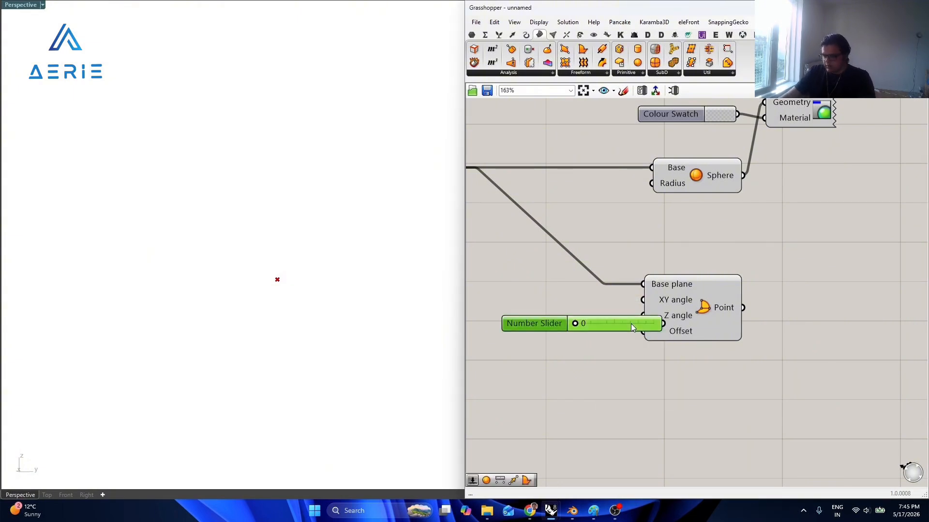
pyautogui.moveTo(631, 324); pyautogui.dragTo(533, 300)
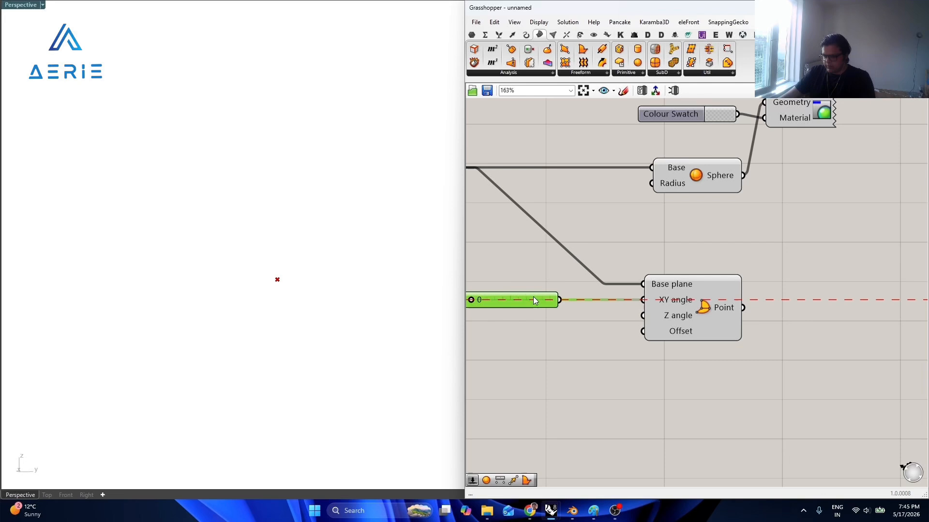
# Add a number slider ranging from 0 to 180 and connect it to the Z angle input of Point Polar.
pyautogui.click(619, 320)
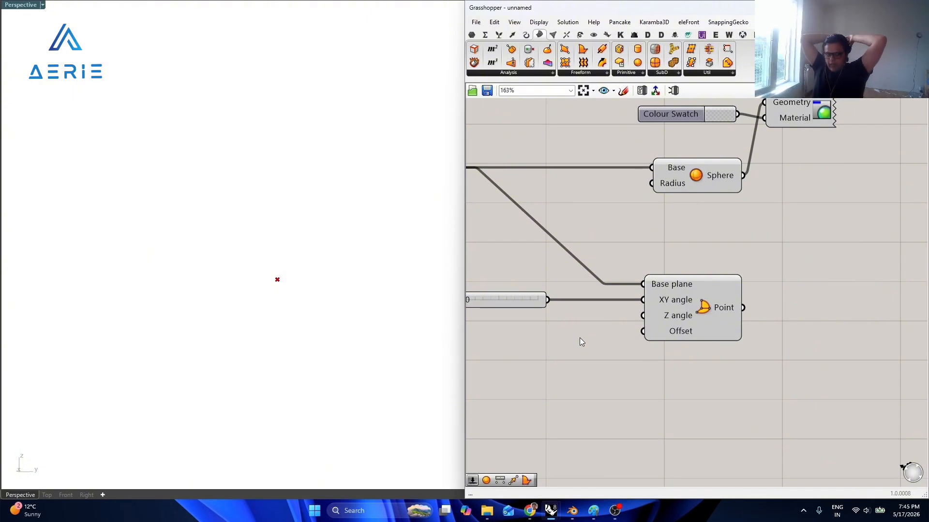
pyautogui.doubleClick(580, 338)
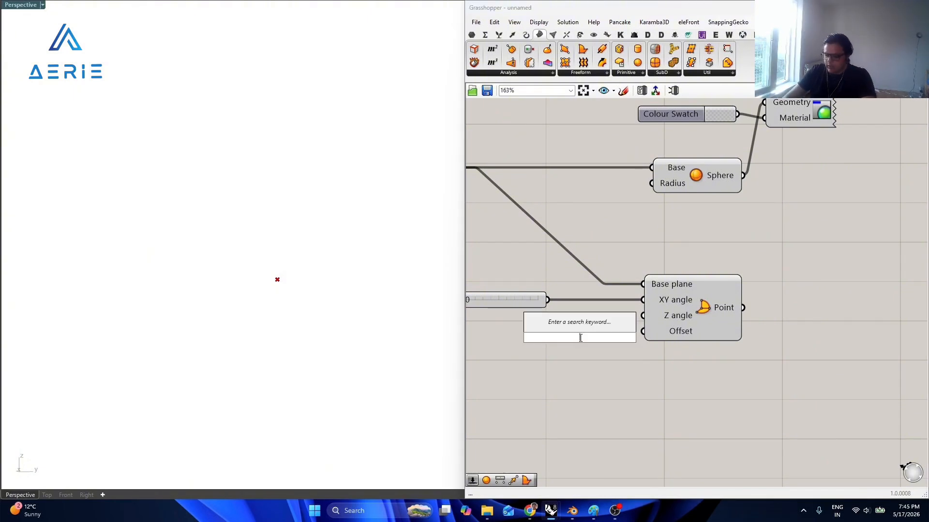
pyautogui.write('0<280')
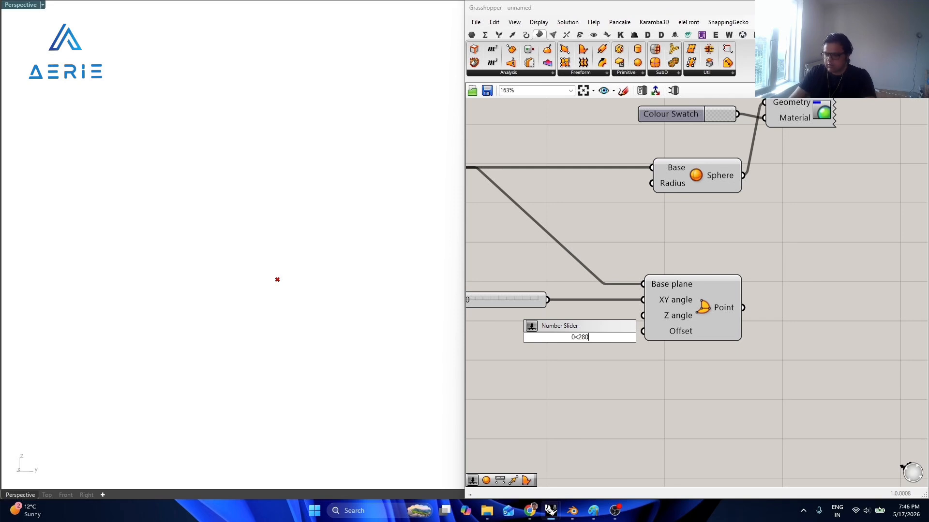
pyautogui.press('Return')
pyautogui.doubleClick(553, 339)
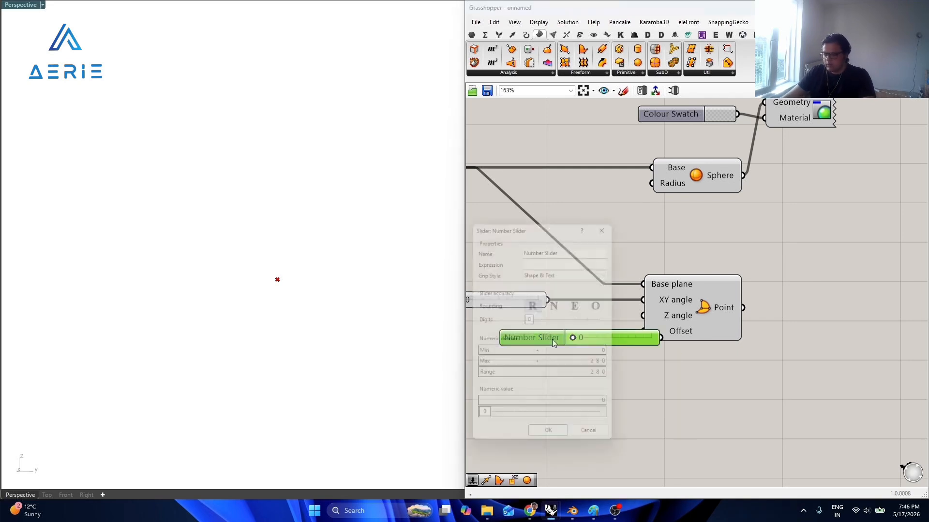
pyautogui.doubleClick(578, 367)
pyautogui.write('180')
pyautogui.press('Return')
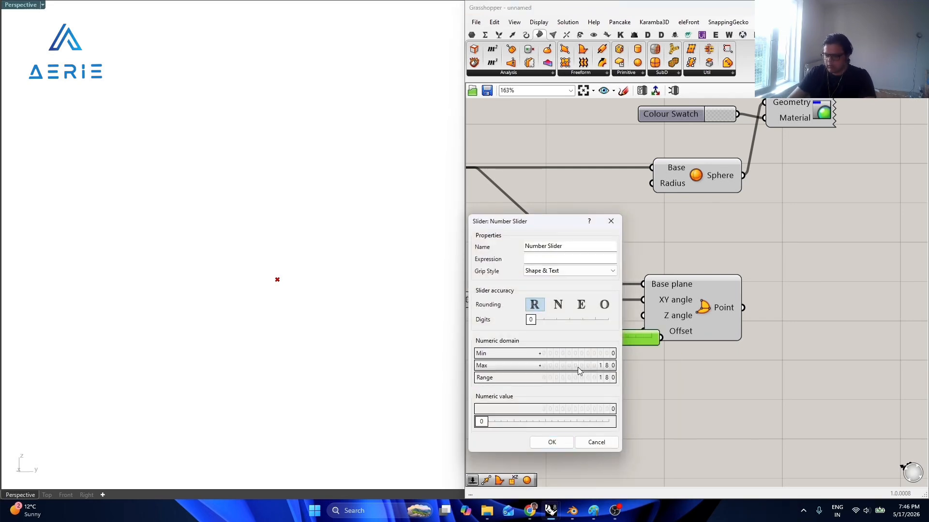
pyautogui.click(551, 442)
pyautogui.moveTo(652, 341); pyautogui.dragTo(551, 318)
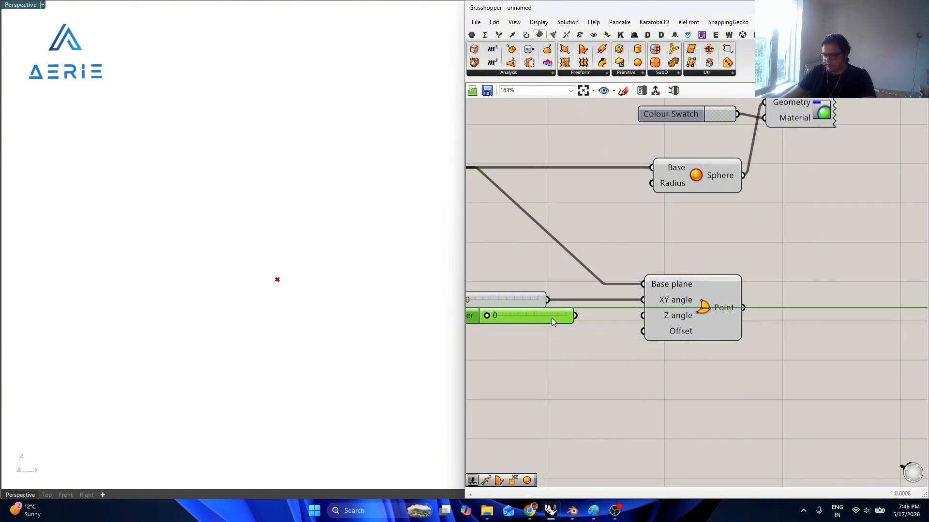
pyautogui.click(569, 346)
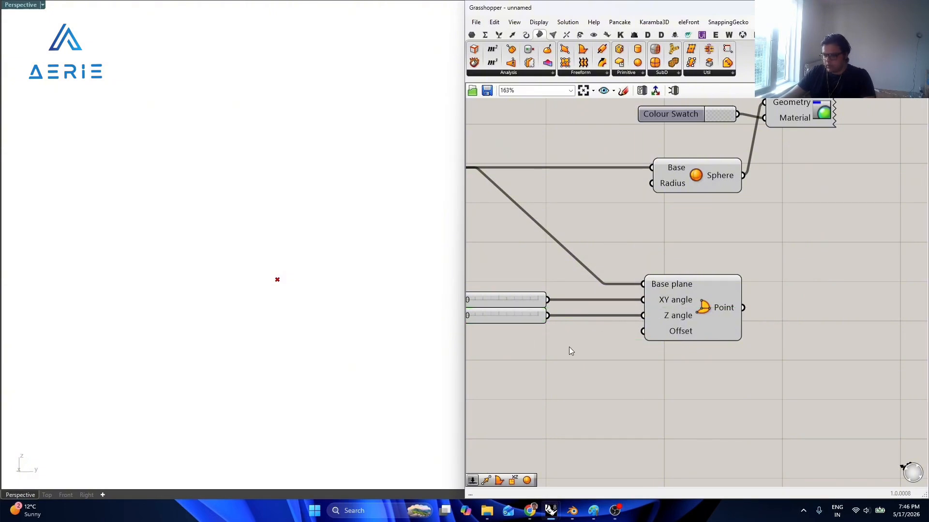
# Add a number slider with value 2000 and connect it to Point Polar's Offset and the Sphere's Radius inputs.
pyautogui.moveTo(569, 346); pyautogui.dragTo(652, 347, button='right')
pyautogui.moveTo(765, 333)
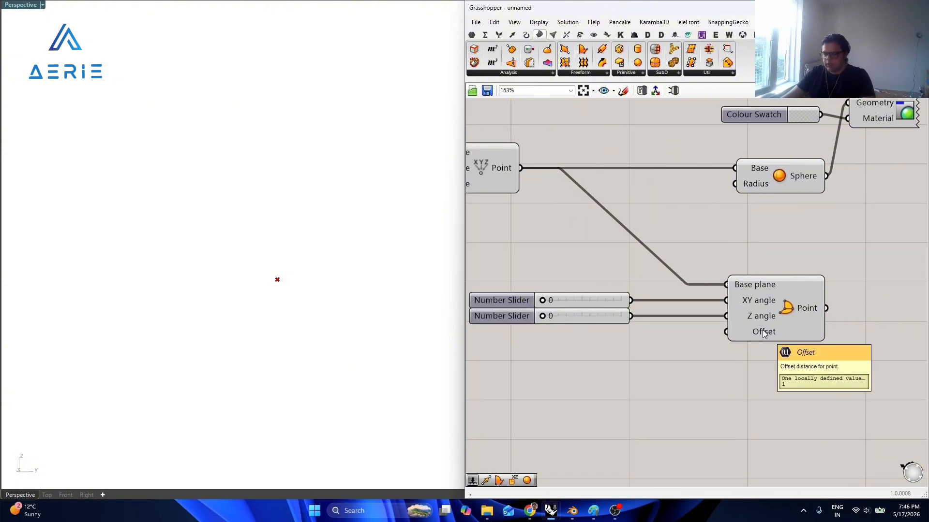
pyautogui.doubleClick(646, 369)
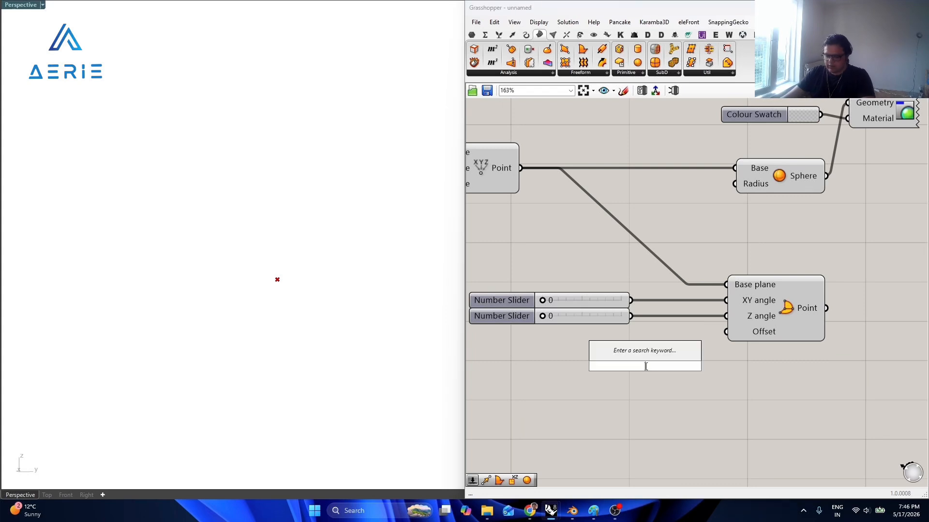
pyautogui.write('2000')
pyautogui.press('Return')
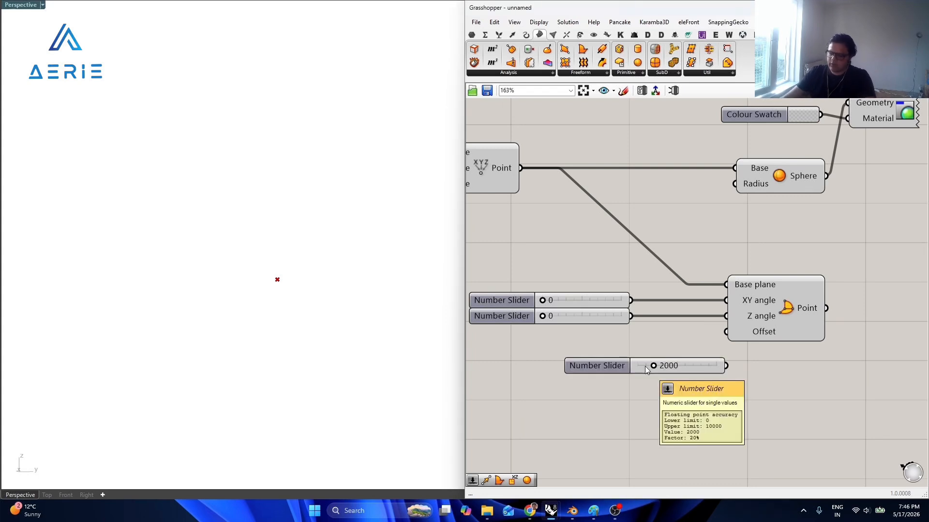
pyautogui.moveTo(702, 371); pyautogui.dragTo(608, 338)
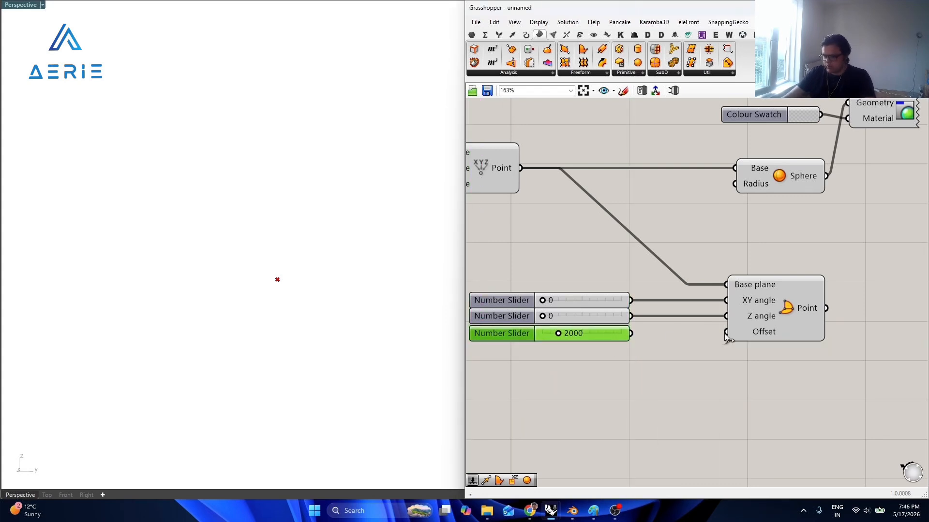
pyautogui.moveTo(725, 332); pyautogui.dragTo(631, 333)
pyautogui.moveTo(734, 184); pyautogui.dragTo(633, 333)
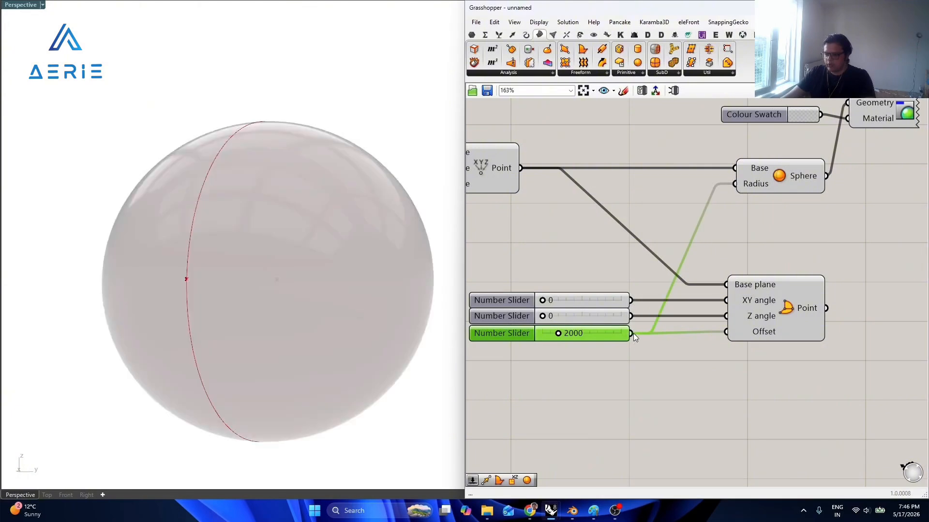
pyautogui.click(606, 344)
pyautogui.click(597, 334)
pyautogui.click(758, 216)
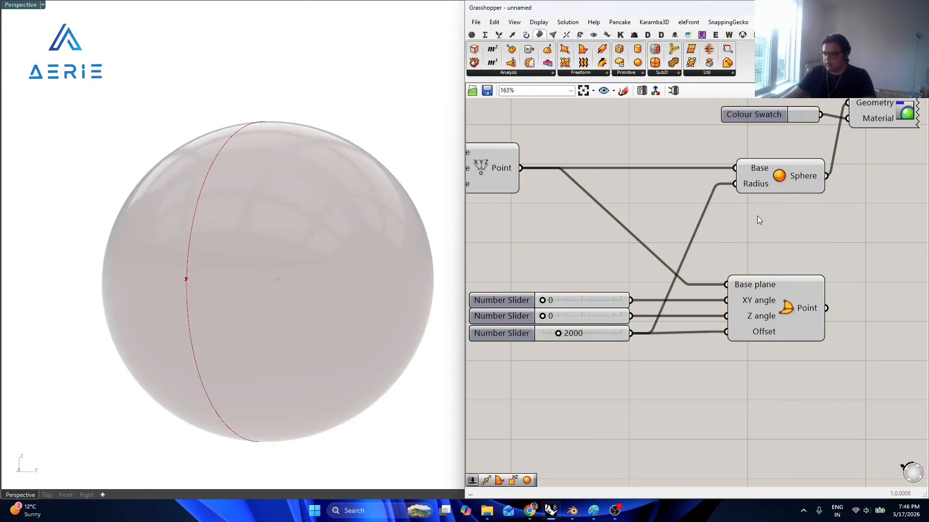
# Turn off the preview of the Sphere and Construct Point components.
pyautogui.click(777, 183)
pyautogui.hotkey('ctrl', 'q')
pyautogui.click(782, 213)
pyautogui.click(473, 180)
pyautogui.hotkey('ctrl', 'q')
pyautogui.moveTo(893, 207); pyautogui.dragTo(755, 220, button='right')
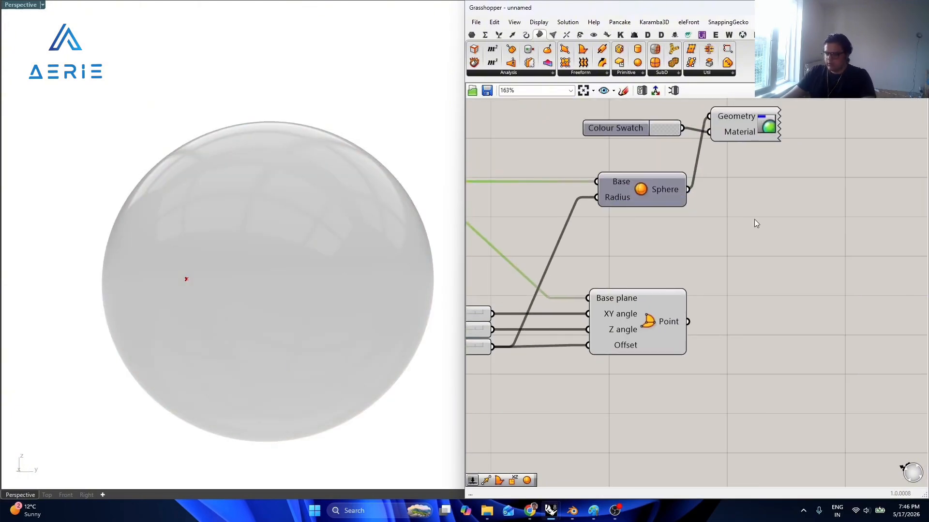
pyautogui.click(757, 224)
# Make the sphere's Colour Swatch whiter and more transparent.
pyautogui.moveTo(738, 127); pyautogui.dragTo(738, 124)
pyautogui.click(667, 130)
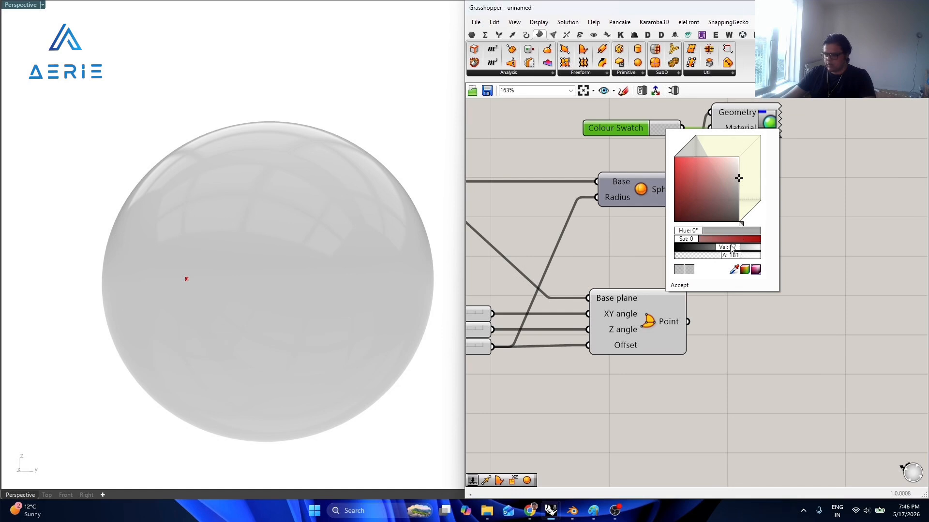
pyautogui.moveTo(730, 247); pyautogui.dragTo(721, 263)
pyautogui.click(842, 266)
pyautogui.scroll(-2, 751, 217)
pyautogui.moveTo(707, 292); pyautogui.dragTo(788, 289, button='right')
pyautogui.click(761, 291)
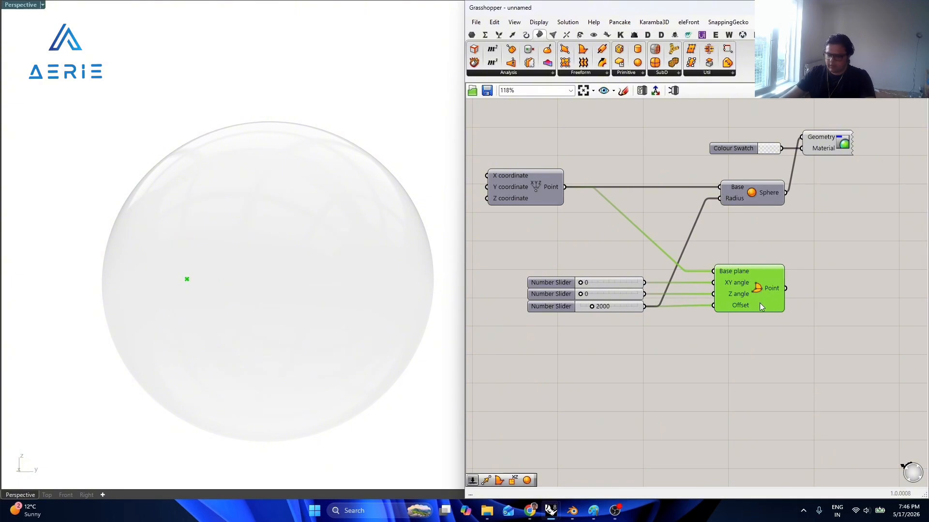
pyautogui.click(724, 364)
# Move the Colour Swatch and Custom Preview together further up and away from the Sphere component.
pyautogui.moveTo(831, 176); pyautogui.dragTo(794, 210, button='right')
pyautogui.moveTo(788, 172); pyautogui.dragTo(677, 242)
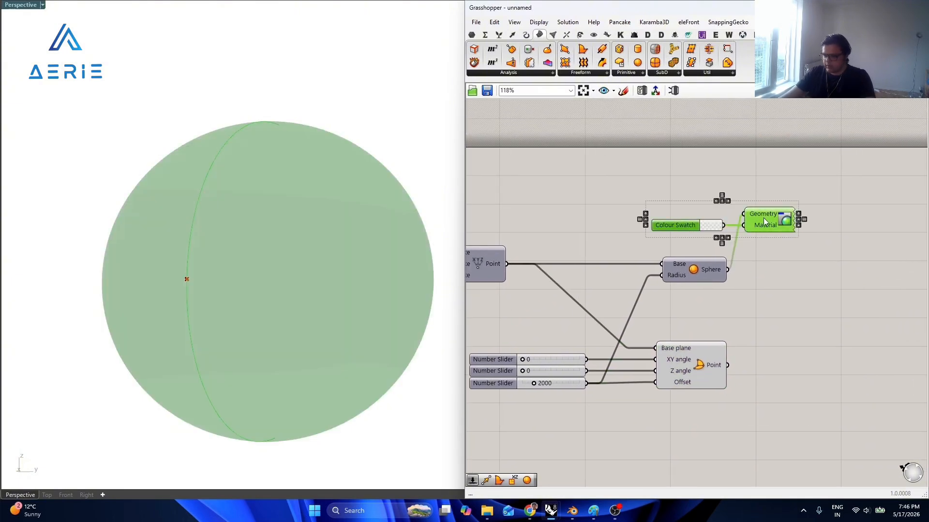
pyautogui.moveTo(771, 216); pyautogui.dragTo(805, 183)
pyautogui.click(828, 309)
# Add a Line component running from the constructed centre point to the Point Polar point.
pyautogui.doubleClick(827, 308)
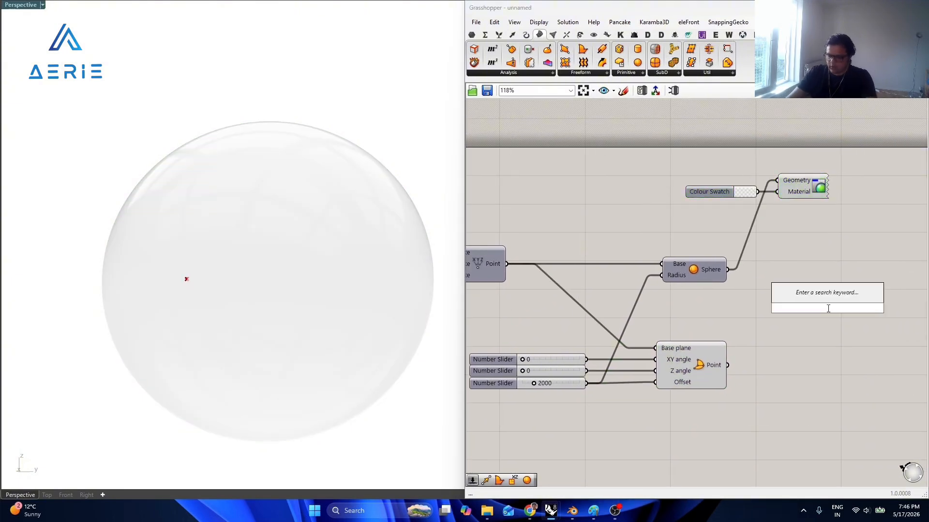
pyautogui.write('line')
pyautogui.press('Return')
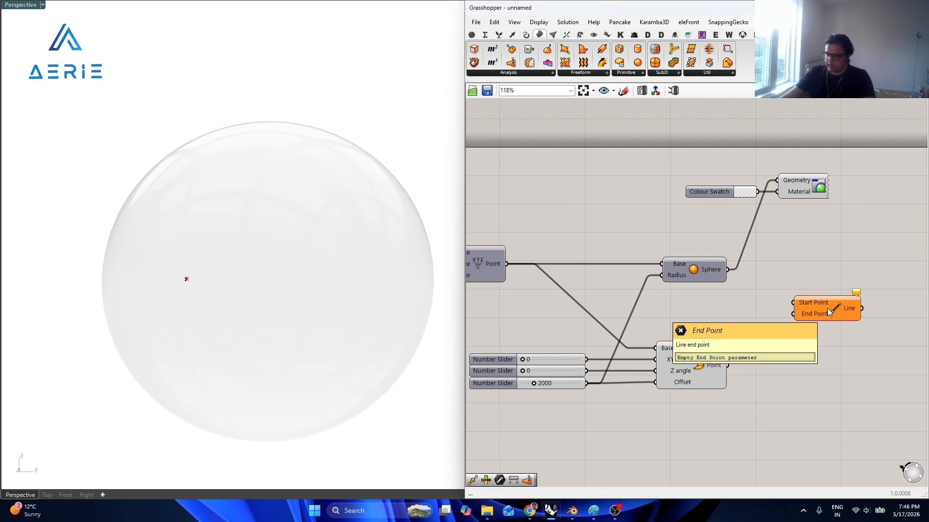
pyautogui.moveTo(507, 265); pyautogui.dragTo(799, 307)
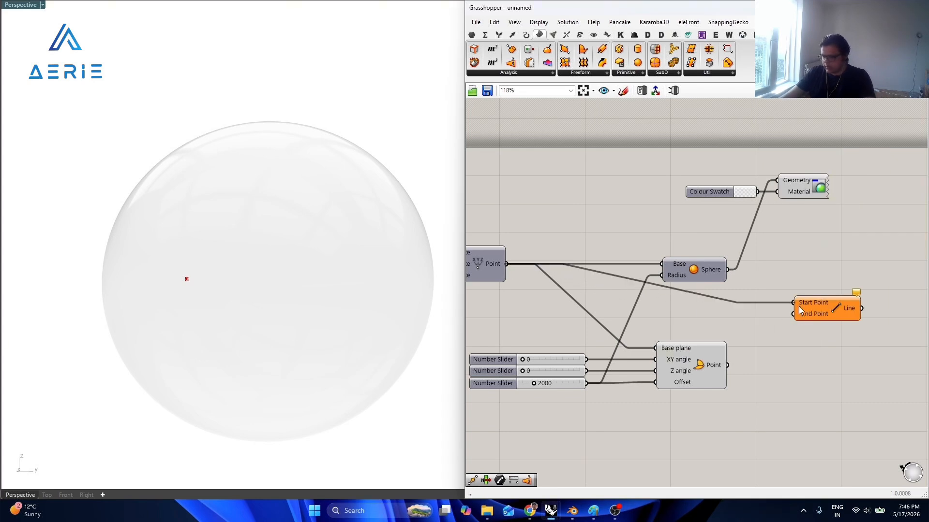
pyautogui.moveTo(724, 365); pyautogui.dragTo(725, 366)
# Rearrange the canvas with the Line directly below the Sphere and the Colour Swatch and Custom Preview well above them.
pyautogui.moveTo(829, 300); pyautogui.dragTo(710, 224)
pyautogui.moveTo(750, 205); pyautogui.dragTo(733, 267, button='right')
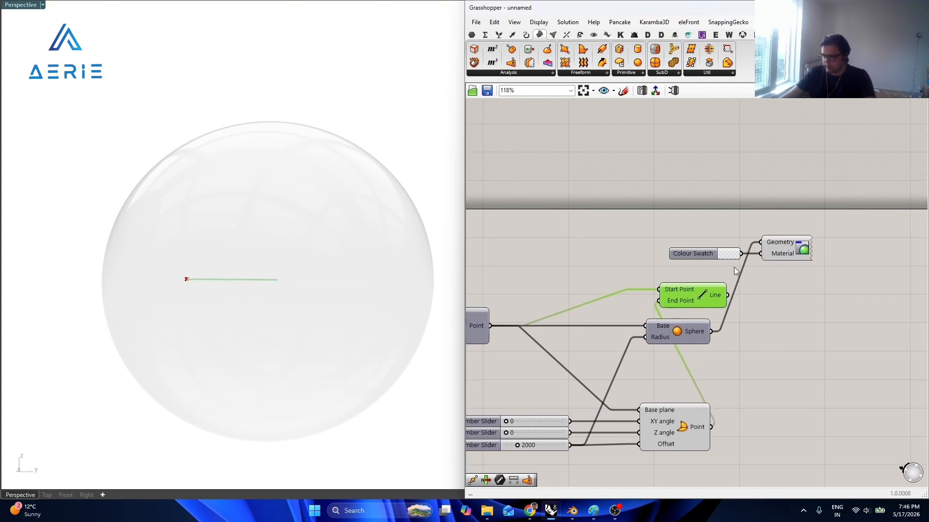
pyautogui.moveTo(798, 273); pyautogui.dragTo(700, 242)
pyautogui.moveTo(791, 248); pyautogui.dragTo(857, 110)
pyautogui.click(847, 185)
pyautogui.moveTo(804, 246); pyautogui.dragTo(799, 315, button='right')
pyautogui.moveTo(654, 369); pyautogui.dragTo(636, 431)
pyautogui.moveTo(643, 401); pyautogui.dragTo(697, 326)
pyautogui.moveTo(636, 432); pyautogui.dragTo(695, 369)
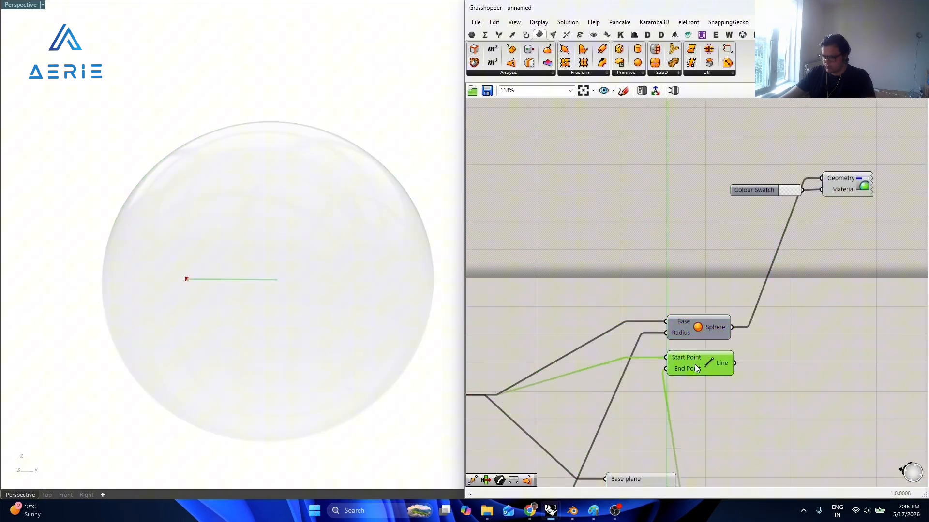
pyautogui.click(748, 385)
# Add a Custom Preview Lineweights component, connect the Line to its Geometry input, and hide the Line's own preview.
pyautogui.doubleClick(815, 336)
pyautogui.write('custom preview')
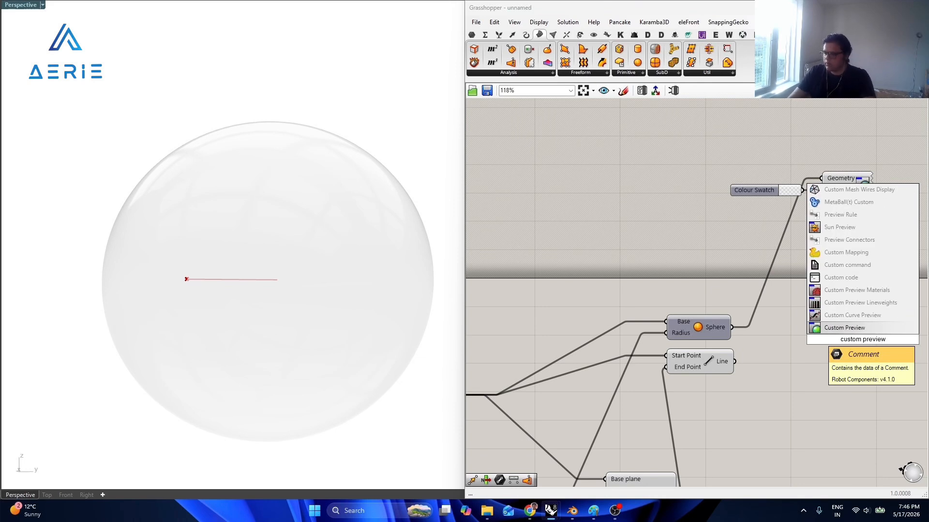
pyautogui.press('Up')
pyautogui.press('Up')
pyautogui.press('Return')
pyautogui.click(727, 356)
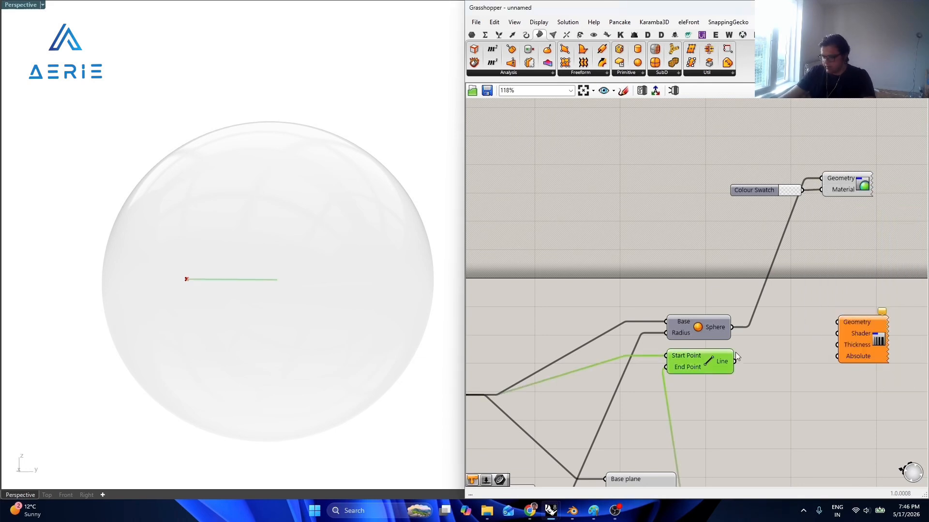
pyautogui.hotkey('ctrl', 'q')
pyautogui.moveTo(735, 362); pyautogui.dragTo(837, 322)
pyautogui.moveTo(860, 336); pyautogui.dragTo(740, 321, button='right')
pyautogui.moveTo(749, 325); pyautogui.dragTo(855, 359)
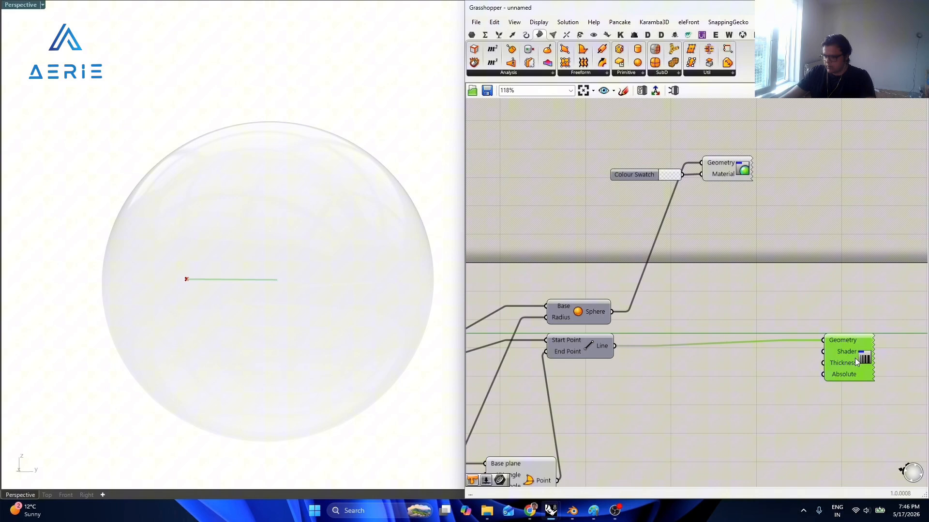
# Add a Colour Swatch, connect it to the lineweight preview's Shader input, and set it to a fully saturated blue.
pyautogui.click(767, 370)
pyautogui.doubleClick(754, 364)
pyautogui.write('swatch')
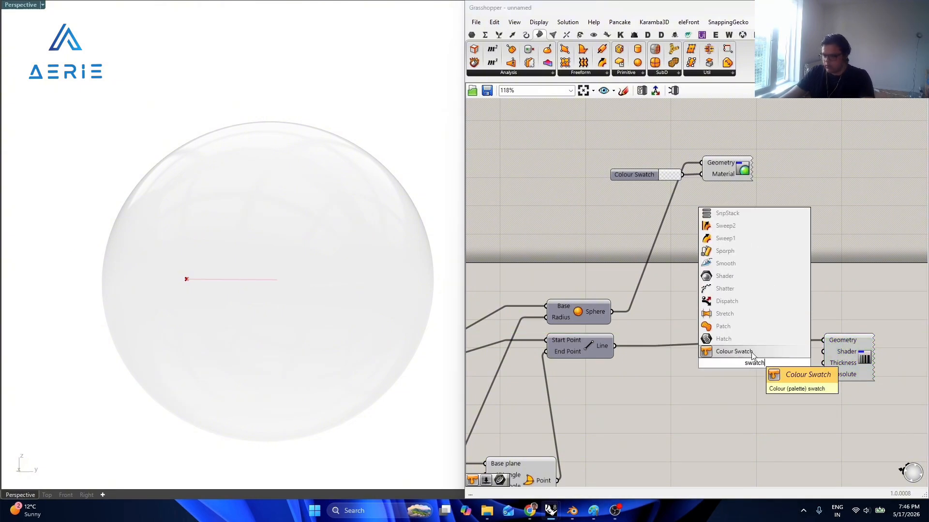
pyautogui.click(755, 355)
pyautogui.scroll(2, 836, 353)
pyautogui.moveTo(819, 353); pyautogui.dragTo(776, 367)
pyautogui.moveTo(851, 353); pyautogui.dragTo(850, 361)
pyautogui.moveTo(718, 372); pyautogui.dragTo(731, 366)
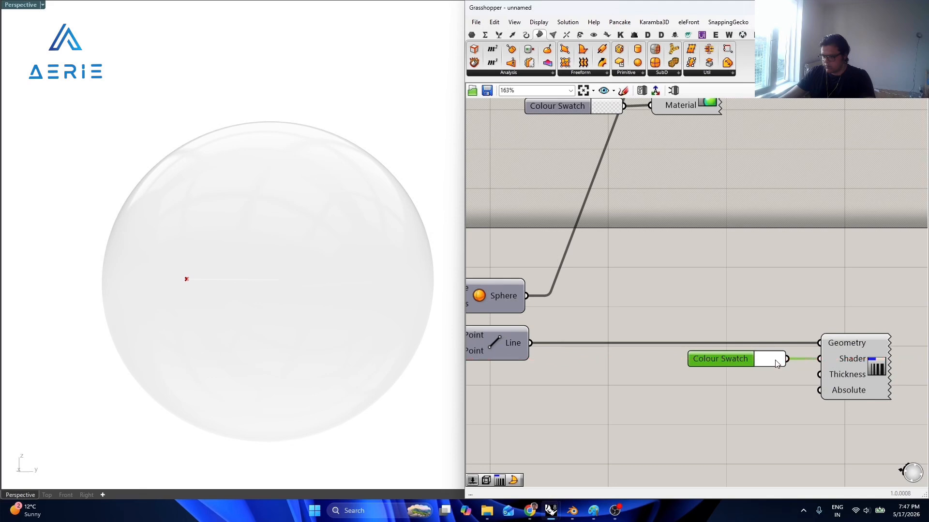
pyautogui.click(776, 363)
pyautogui.moveTo(822, 446); pyautogui.dragTo(841, 440)
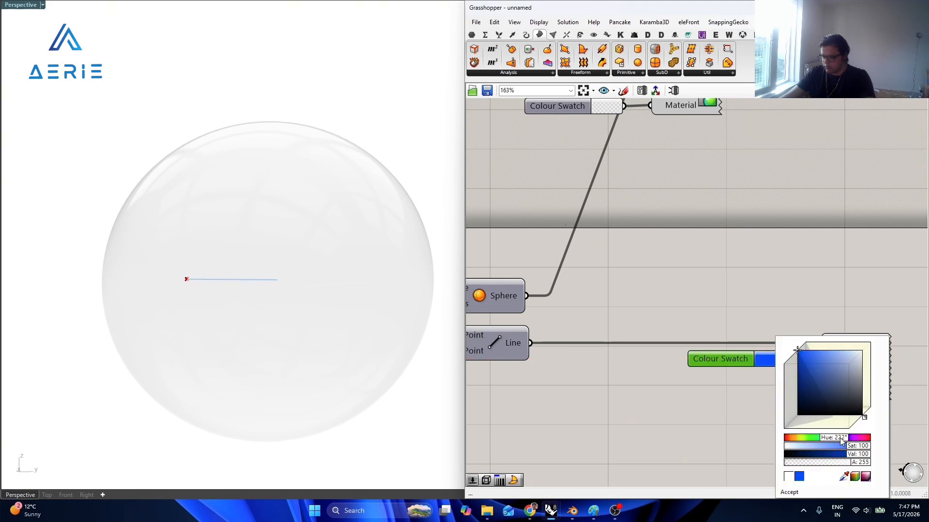
pyautogui.click(718, 396)
# Add a number slider ranging from 1 to 5.0, connect it to the lineweight preview's Thickness, and set it to 2.6.
pyautogui.doubleClick(728, 395)
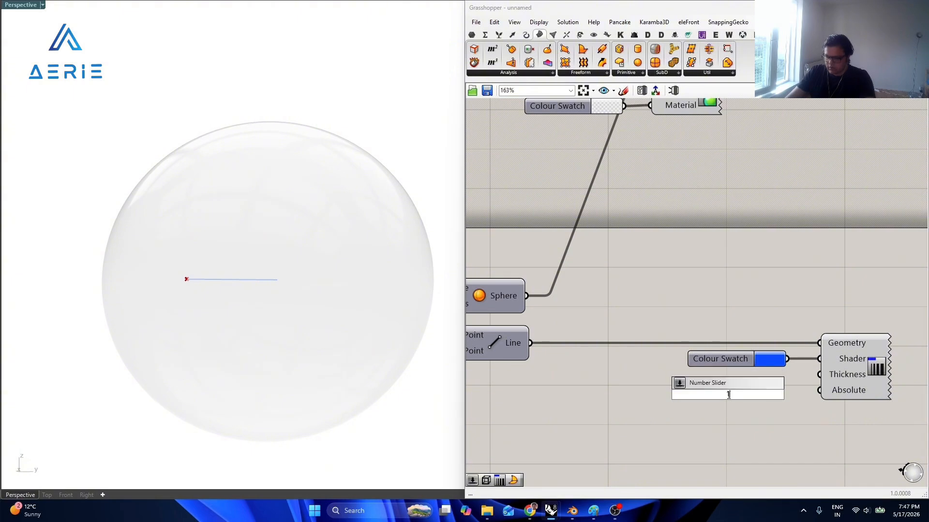
pyautogui.write('1<5.0')
pyautogui.press('Return')
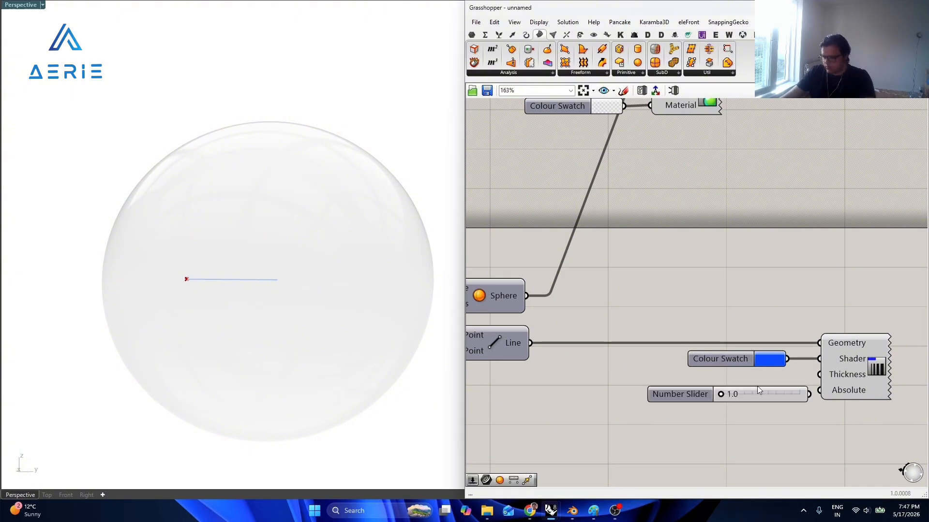
pyautogui.scroll(1, 751, 388)
pyautogui.moveTo(806, 394); pyautogui.dragTo(768, 375)
pyautogui.click(753, 330)
# Add a second Sphere component and connect the Point Polar point to its Base input.
pyautogui.scroll(-4, 762, 306)
pyautogui.doubleClick(762, 306)
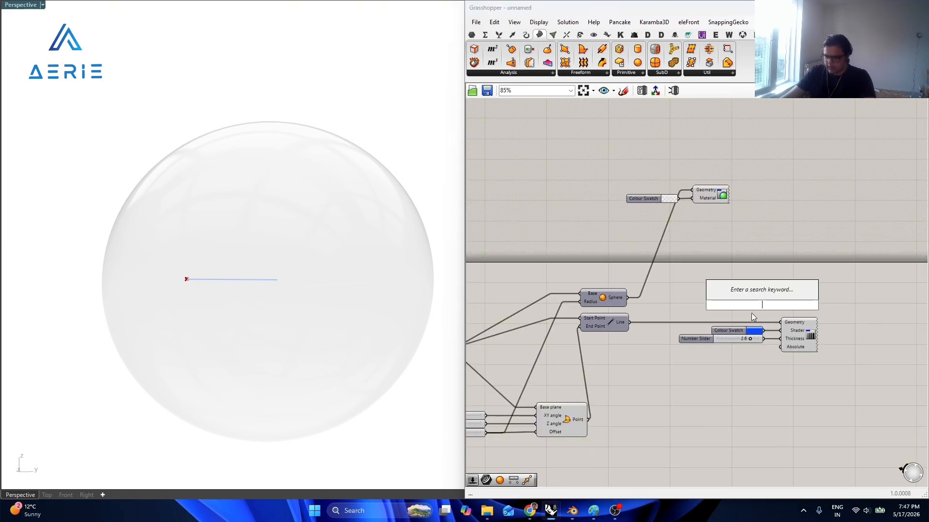
pyautogui.write('sphere')
pyautogui.press('Return')
pyautogui.scroll(2, 692, 332)
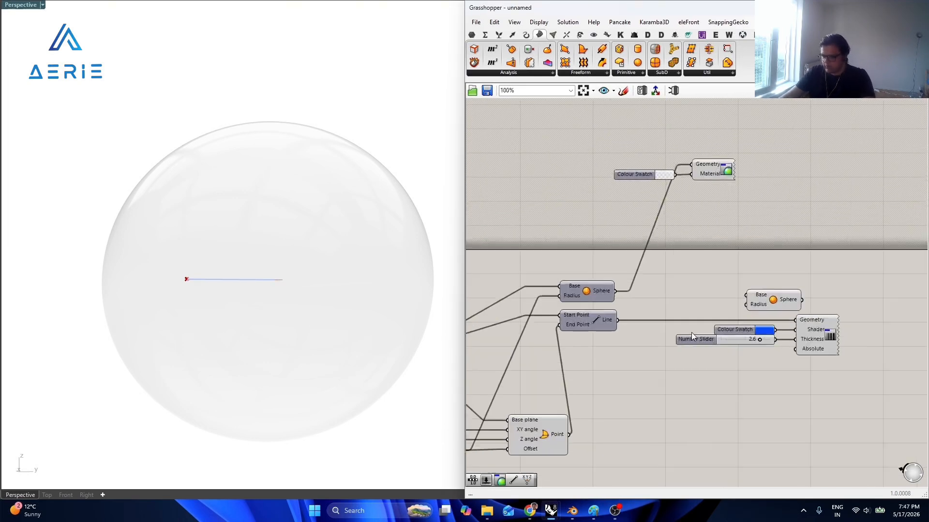
pyautogui.moveTo(599, 435); pyautogui.dragTo(865, 268)
# Add a number slider for the second Sphere's Radius and set it to 52.
pyautogui.scroll(3, 759, 269)
pyautogui.doubleClick(760, 268)
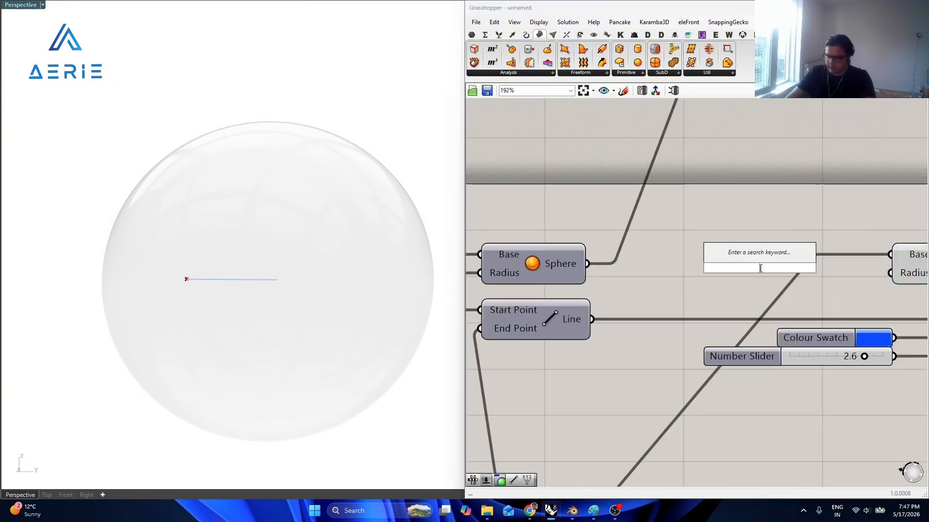
pyautogui.write('20')
pyautogui.press('Return')
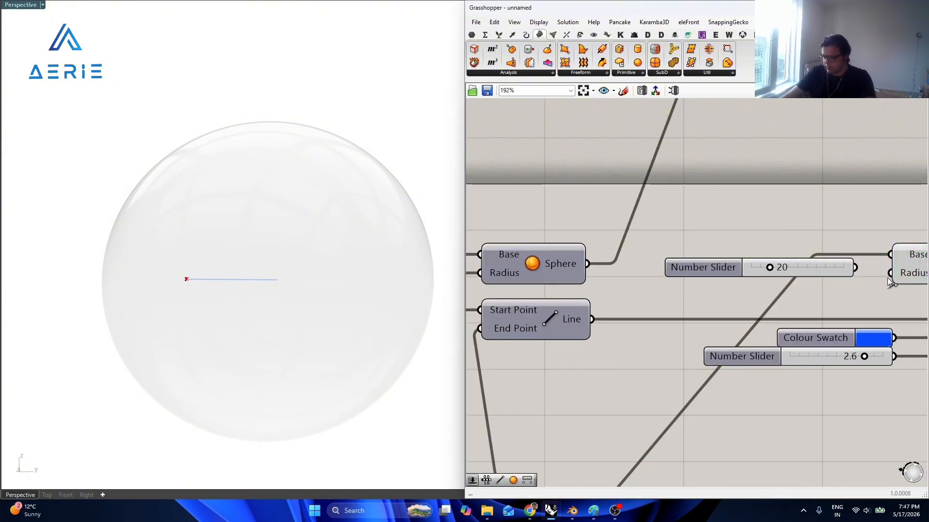
pyautogui.moveTo(890, 273); pyautogui.dragTo(855, 267)
pyautogui.moveTo(769, 268)
pyautogui.mouseDown()
pyautogui.moveTo(803, 268)
pyautogui.moveTo(778, 276)
pyautogui.mouseUp()
pyautogui.scroll(-4, 855, 232)
# Duplicate the Colour Swatch and Custom Preview pair and place the copy above the second Sphere.
pyautogui.moveTo(855, 232); pyautogui.dragTo(701, 290, button='right')
pyautogui.moveTo(687, 230); pyautogui.dragTo(570, 165)
pyautogui.hotkey('ctrl', 'c')
pyautogui.moveTo(657, 183); pyautogui.dragTo(793, 263)
pyautogui.hotkey('ctrl', 'v')
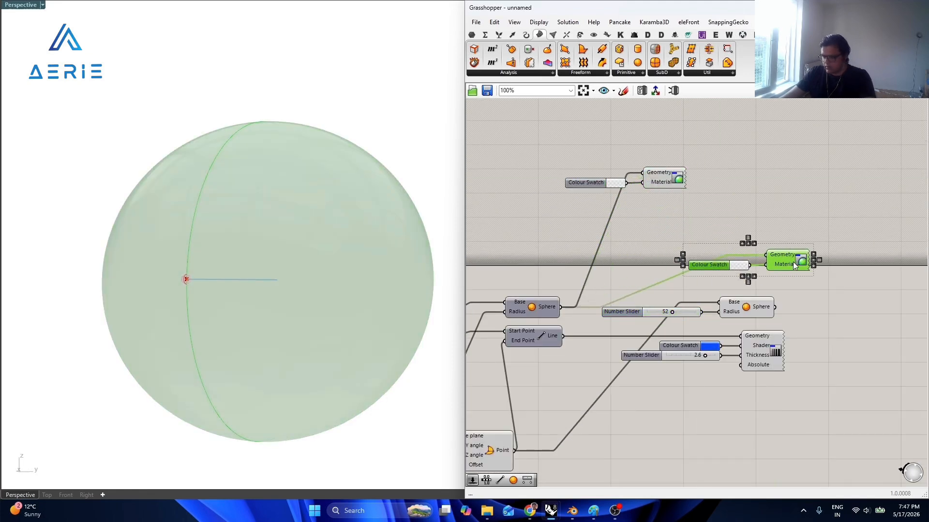
# Connect the second Sphere's output to the duplicated Custom Preview's Geometry input and hide that Sphere's own preview.
pyautogui.click(785, 290)
pyautogui.scroll(2, 779, 301)
pyautogui.scroll(-1, 776, 301)
pyautogui.moveTo(774, 309); pyautogui.dragTo(764, 247)
pyautogui.click(749, 318)
pyautogui.hotkey('ctrl', 'q')
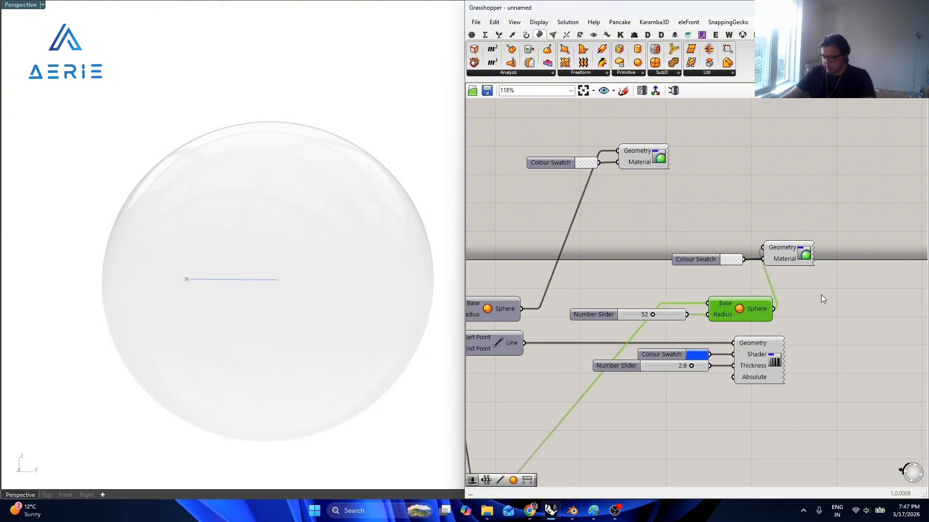
pyautogui.click(820, 293)
# Set the duplicated Colour Swatch to an opaque blue with saturation 100, value 86 and alpha 255.
pyautogui.scroll(2, 720, 244)
pyautogui.click(731, 267)
pyautogui.moveTo(772, 380); pyautogui.dragTo(793, 370)
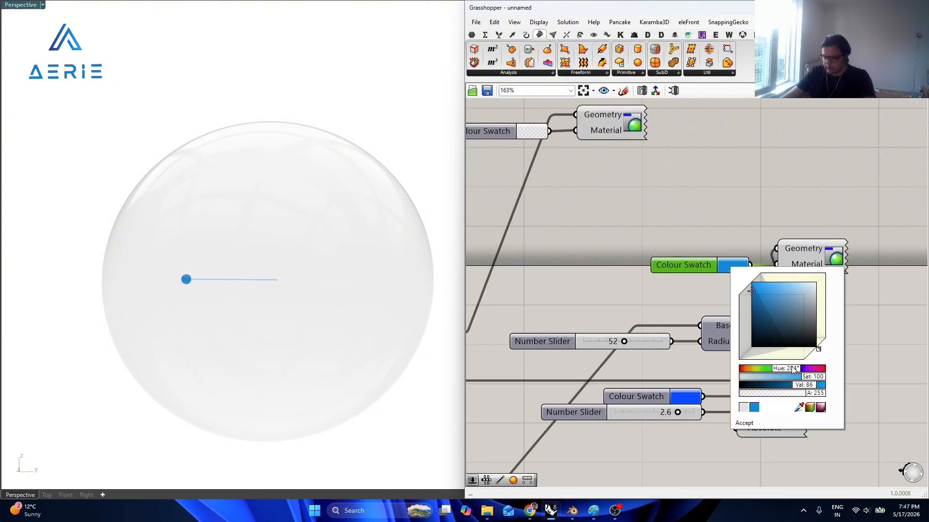
pyautogui.click(801, 217)
# Set the number slider feeding Point Polar's XY angle to 69.
pyautogui.moveTo(317, 323); pyautogui.dragTo(286, 319, button='right')
pyautogui.scroll(-5, 805, 277)
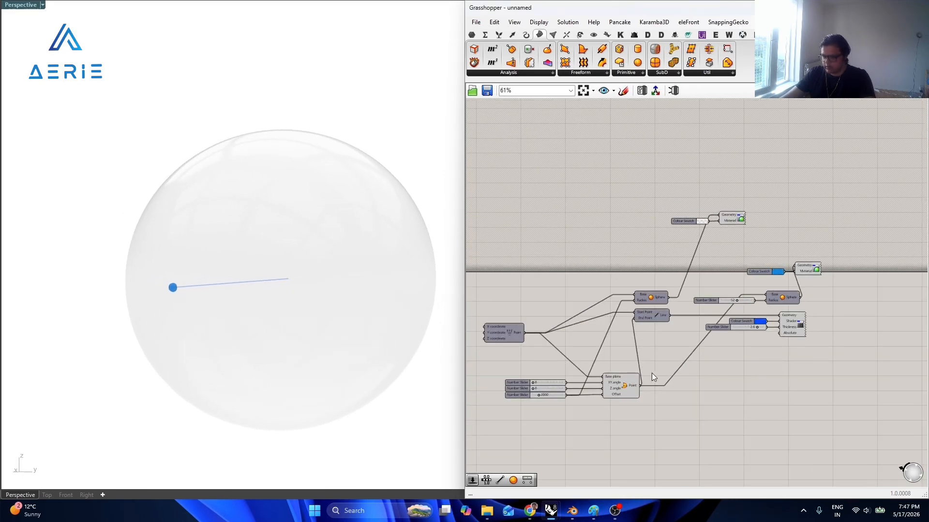
pyautogui.scroll(5, 536, 328)
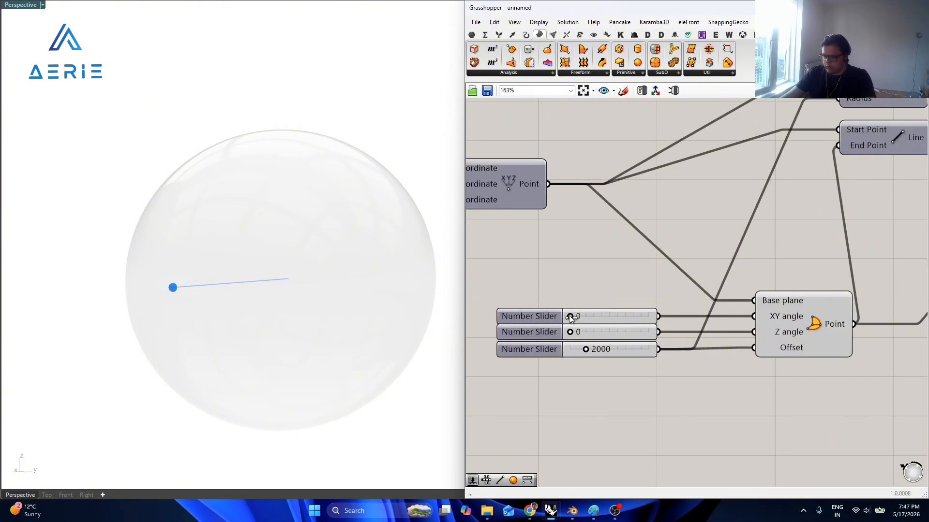
pyautogui.moveTo(570, 317)
pyautogui.mouseDown()
pyautogui.moveTo(604, 318)
pyautogui.moveTo(584, 321)
pyautogui.mouseUp()
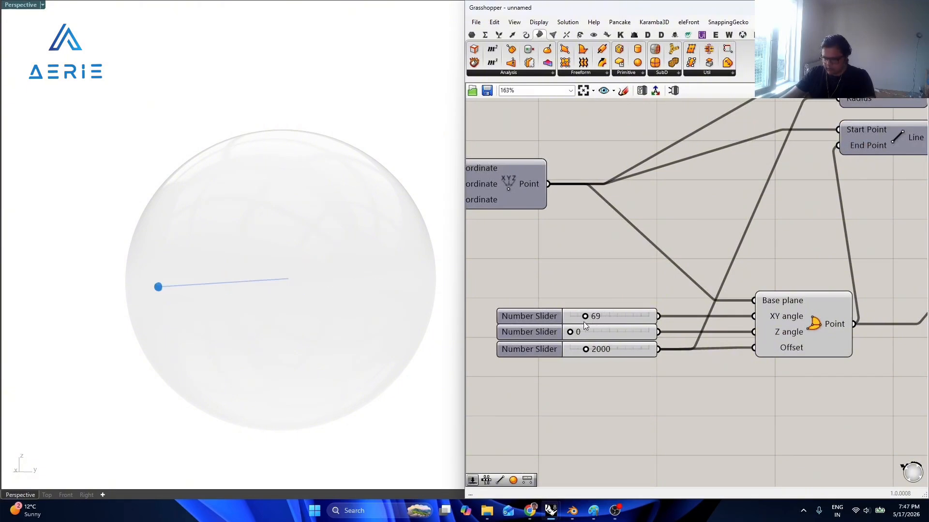
pyautogui.click(793, 333)
pyautogui.click(764, 385)
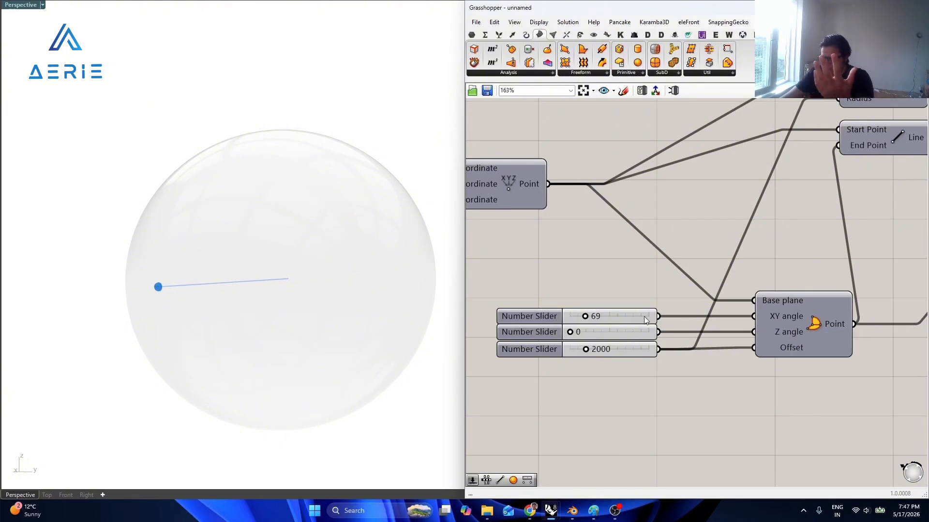
# Look at the Degrees option available for Point Polar's XY angle input.
pyautogui.click(632, 316)
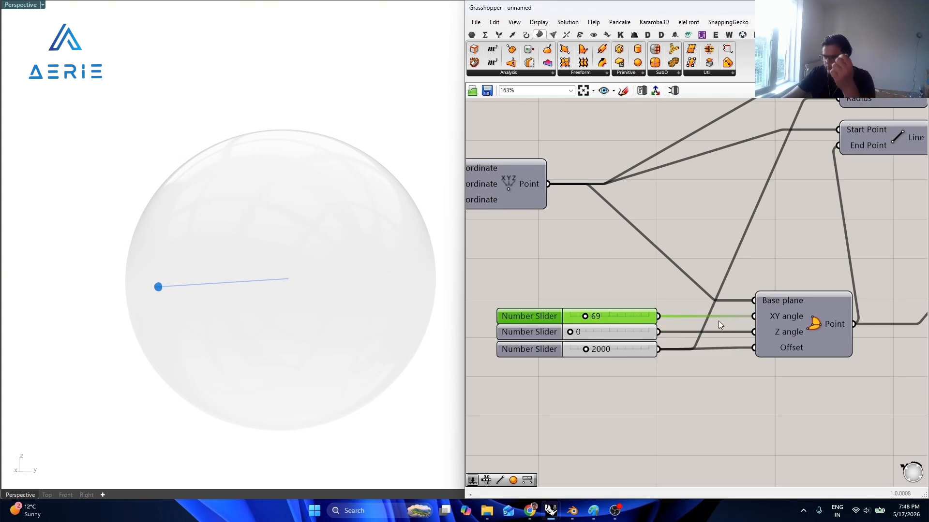
pyautogui.moveTo(782, 315)
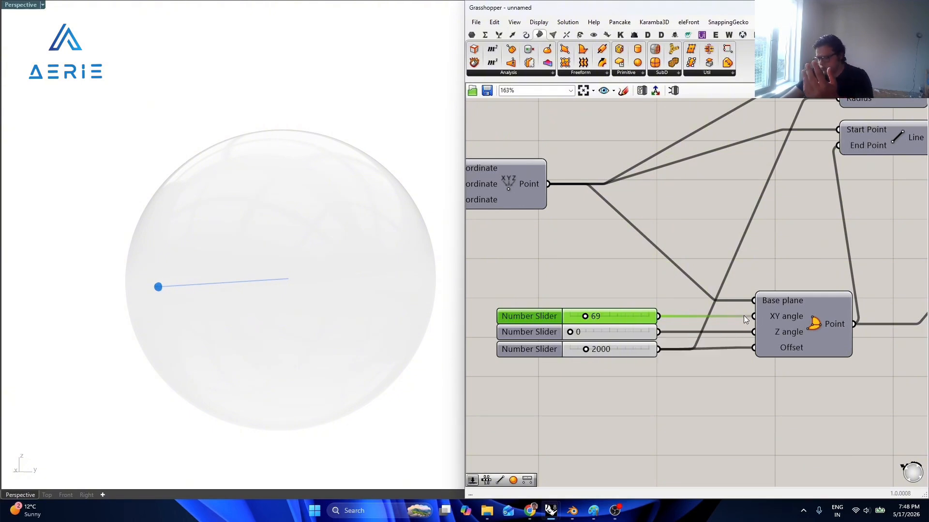
pyautogui.rightClick(775, 316)
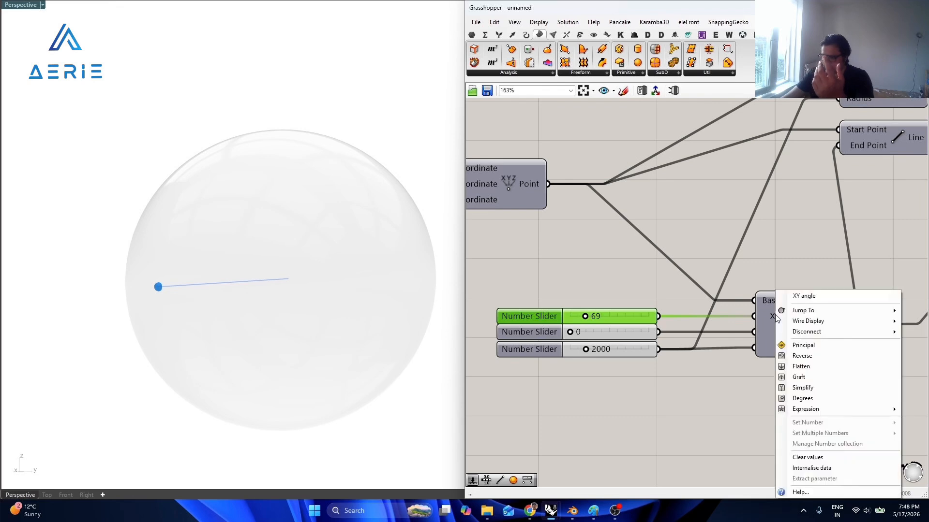
pyautogui.click(810, 398)
# Add a Radians component, shift the three sliders away, and insert it between the first slider and Point Polar's XY angle input.
pyautogui.doubleClick(701, 411)
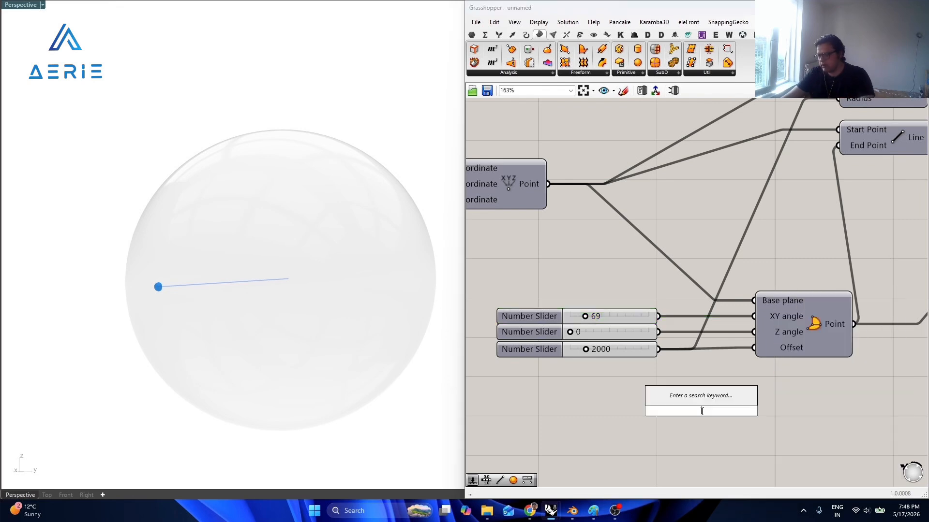
pyautogui.write('radia')
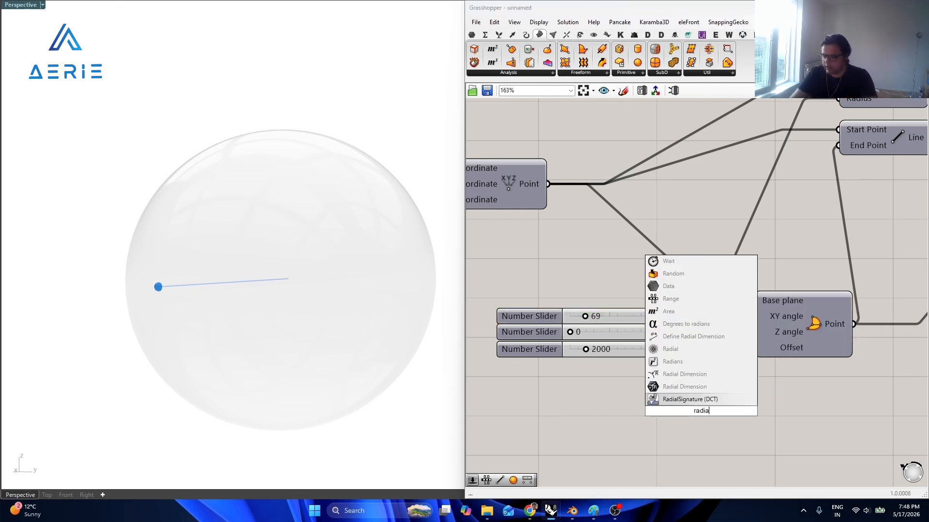
pyautogui.write('n')
pyautogui.press('Return')
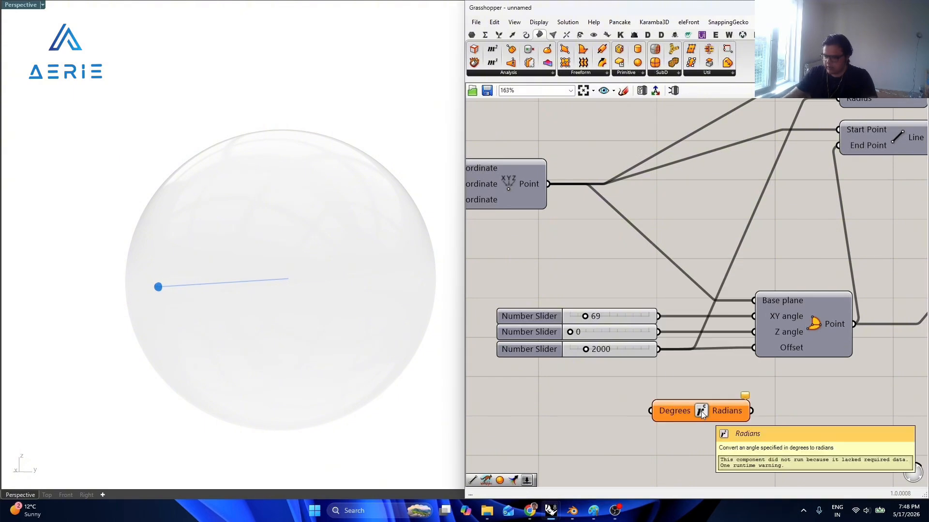
pyautogui.moveTo(630, 373); pyautogui.dragTo(561, 323)
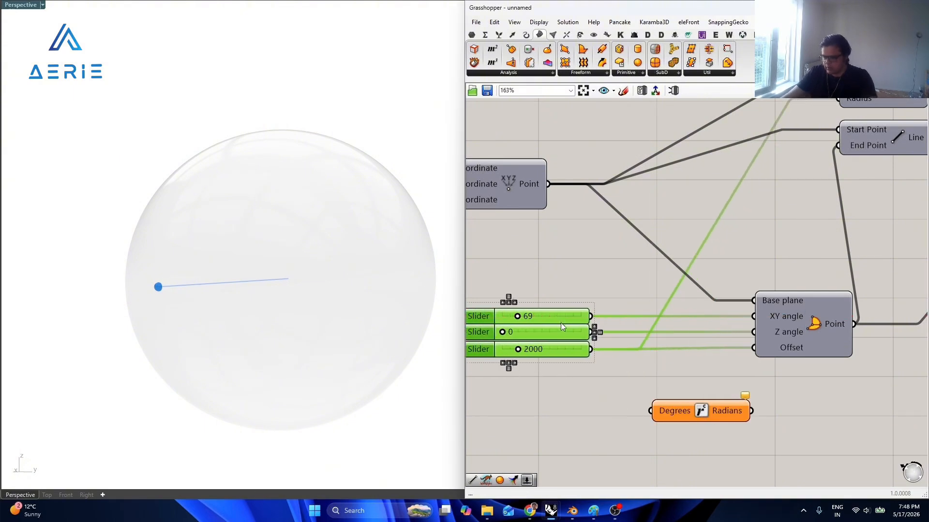
pyautogui.click(597, 308)
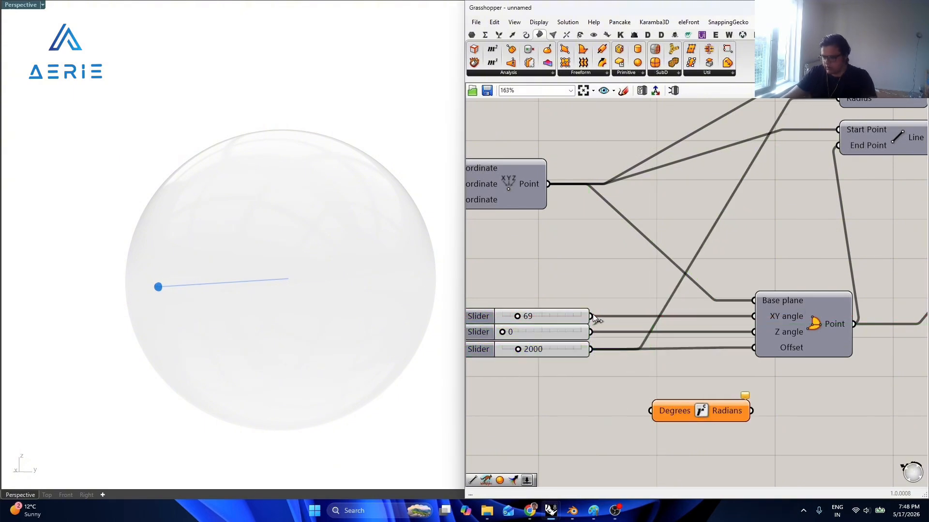
pyautogui.moveTo(688, 415); pyautogui.dragTo(666, 322)
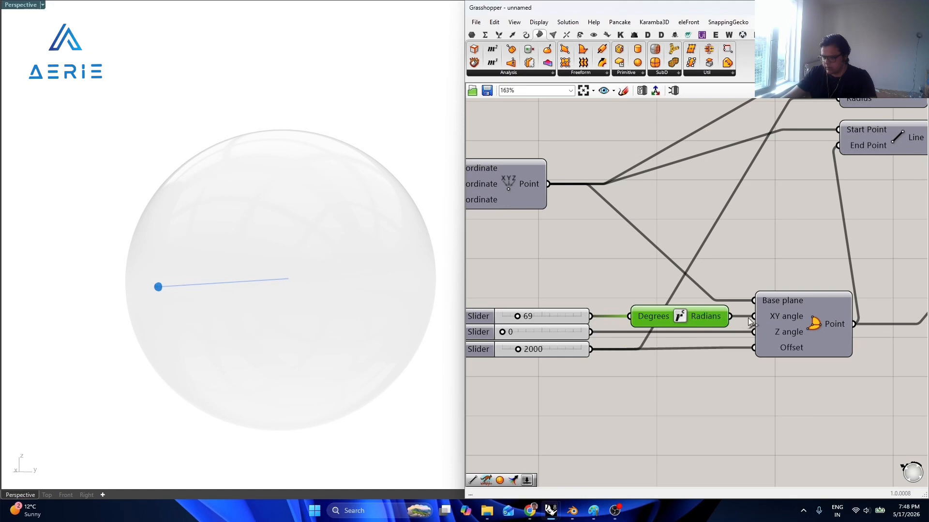
pyautogui.moveTo(748, 318); pyautogui.dragTo(750, 318)
# Sweep the XY angle slider from 0 up to 360.
pyautogui.moveTo(551, 382); pyautogui.dragTo(623, 367, button='right')
pyautogui.moveTo(590, 299); pyautogui.dragTo(573, 299)
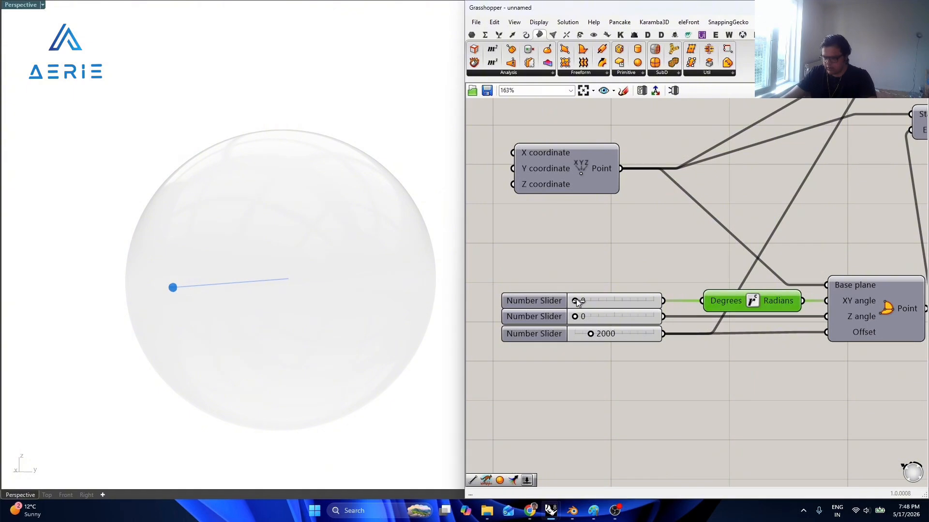
pyautogui.moveTo(576, 300); pyautogui.dragTo(659, 301)
pyautogui.click(684, 379)
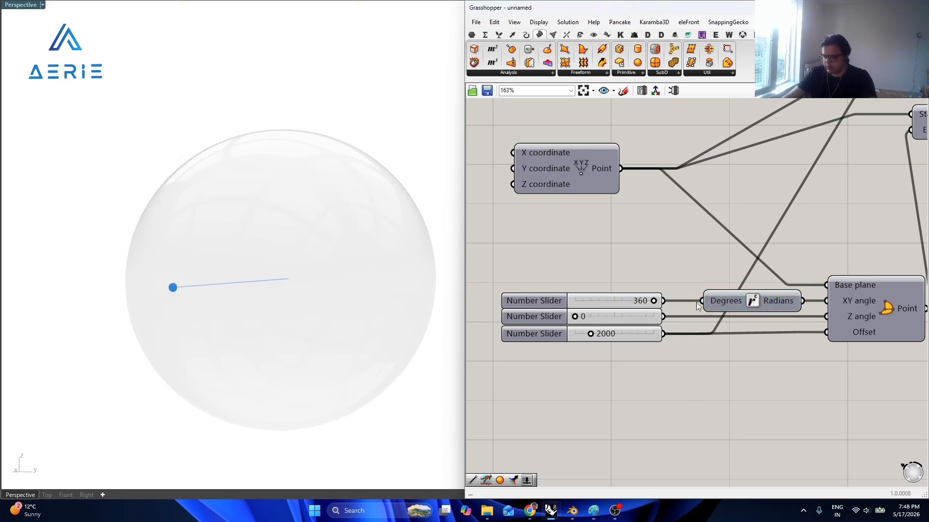
# Duplicate the Radians component and insert the copy between the second slider and Point Polar's Z angle input.
pyautogui.click(719, 296)
pyautogui.keyDown('alt'); pyautogui.moveTo(730, 302); pyautogui.dragTo(728, 321); pyautogui.keyUp('alt')
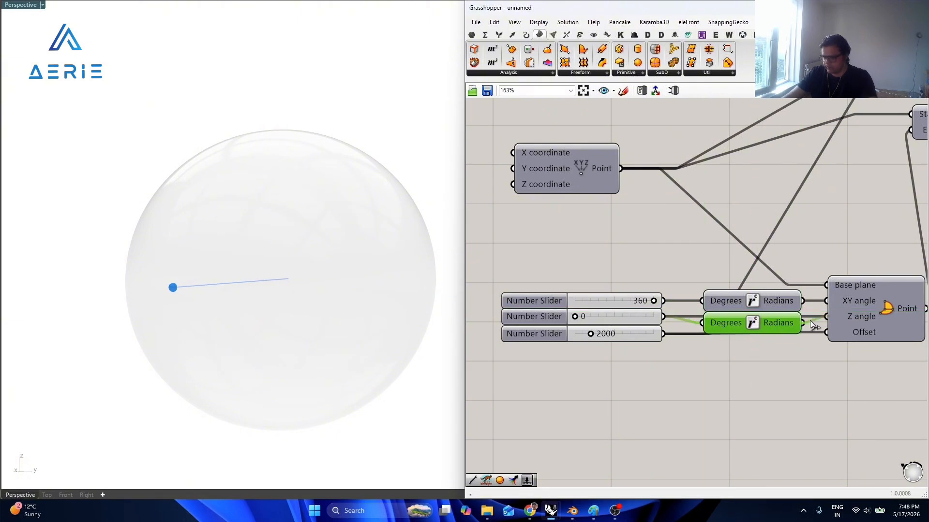
pyautogui.click(781, 359)
pyautogui.moveTo(782, 359); pyautogui.dragTo(703, 348, button='right')
pyautogui.moveTo(496, 305)
pyautogui.mouseDown()
pyautogui.moveTo(575, 306)
pyautogui.moveTo(493, 319)
pyautogui.mouseUp()
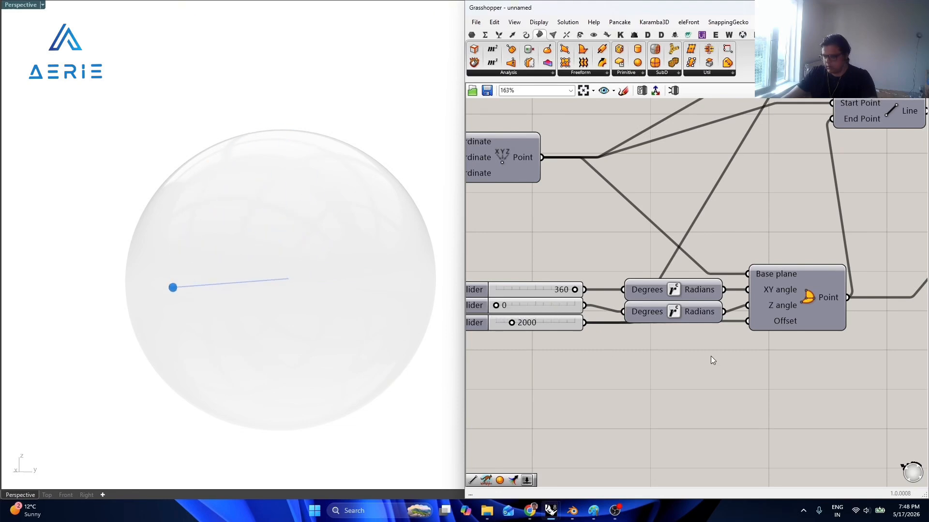
# Delete both Radians components and reconnect the two angle sliders directly to Point Polar's XY angle and Z angle inputs.
pyautogui.moveTo(713, 361); pyautogui.dragTo(660, 301)
pyautogui.press('Delete')
pyautogui.moveTo(586, 290); pyautogui.dragTo(747, 289)
pyautogui.moveTo(585, 305); pyautogui.dragTo(748, 305)
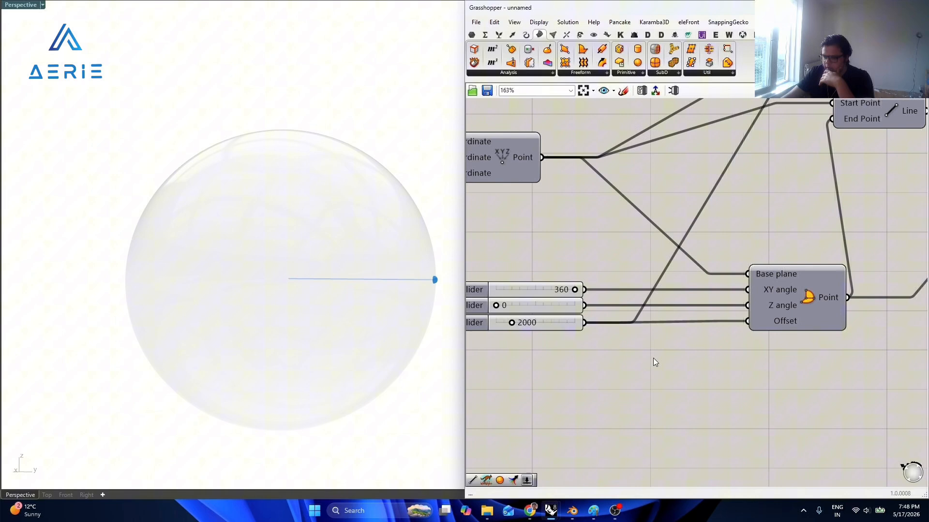
# Switch Point Polar's XY angle and Z angle inputs to Degrees.
pyautogui.rightClick(786, 288)
pyautogui.click(824, 397)
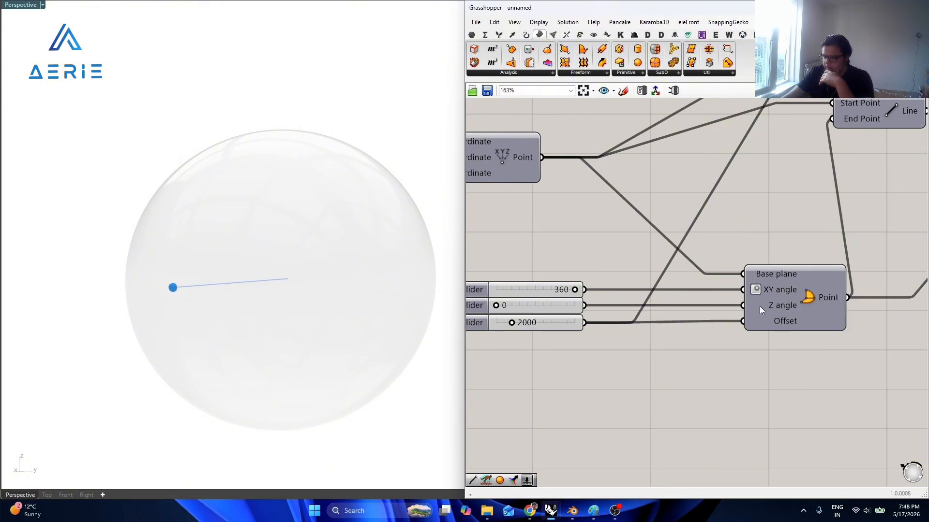
pyautogui.rightClick(759, 306)
pyautogui.click(784, 394)
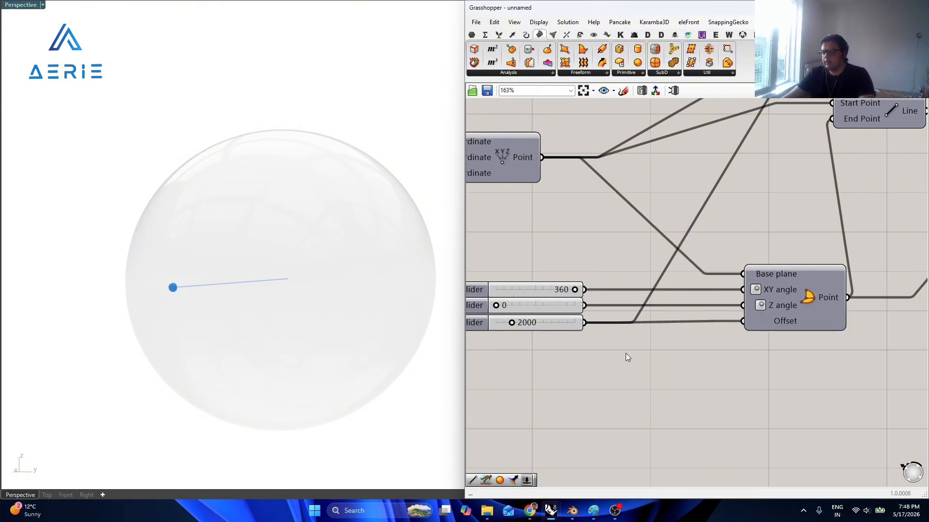
# Try a smaller value on the Offset slider that also drives the sphere radius, and restore it to 2000.
pyautogui.moveTo(513, 323); pyautogui.dragTo(507, 322)
pyautogui.doubleClick(535, 323)
pyautogui.write('2000')
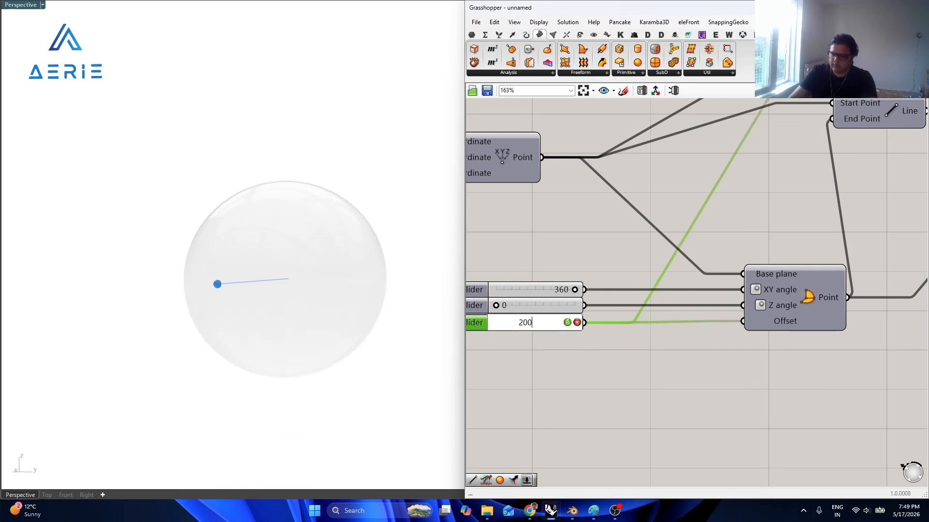
pyautogui.press('Return')
pyautogui.click(690, 434)
# Test the XY angle slider, returning it to 360, and set the Z angle slider to 20.
pyautogui.scroll(-5, 561, 411)
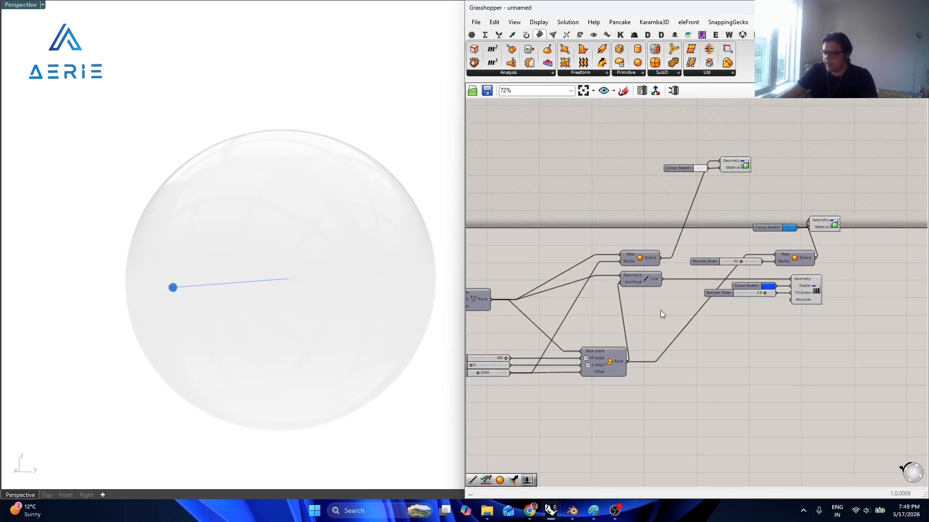
pyautogui.scroll(3, 681, 322)
pyautogui.click(614, 356)
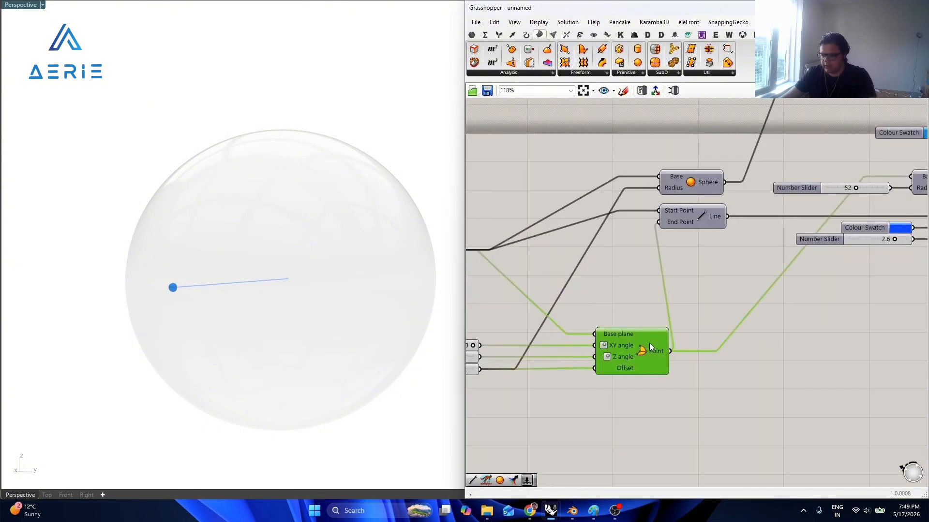
pyautogui.moveTo(573, 317); pyautogui.dragTo(645, 311, button='right')
pyautogui.moveTo(768, 292); pyautogui.dragTo(673, 322, button='right')
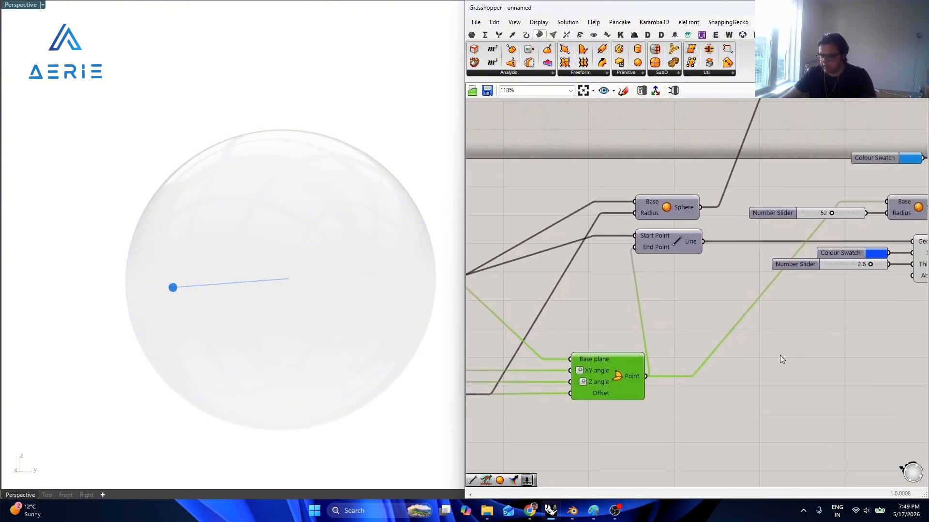
pyautogui.moveTo(587, 347); pyautogui.dragTo(684, 326, button='right')
pyautogui.scroll(2, 526, 347)
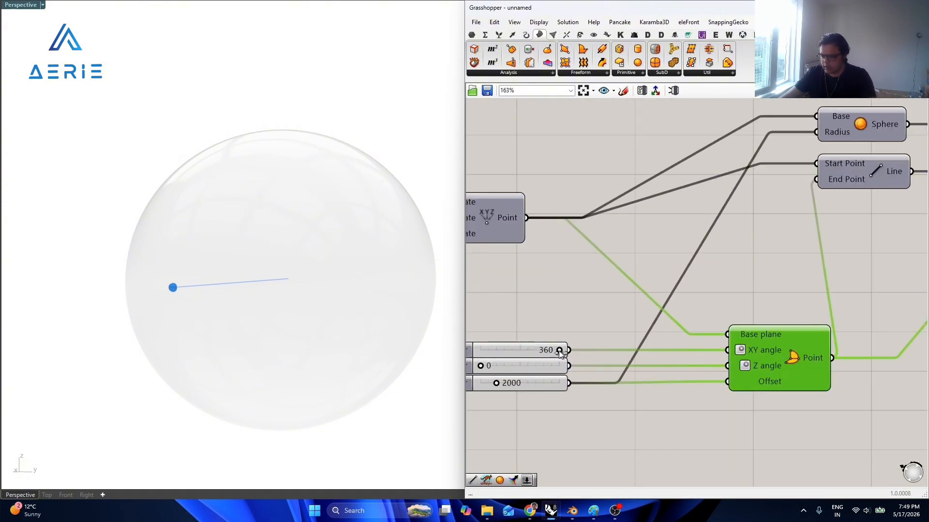
pyautogui.moveTo(558, 350)
pyautogui.mouseDown()
pyautogui.moveTo(526, 351)
pyautogui.moveTo(565, 347)
pyautogui.mouseUp()
pyautogui.moveTo(503, 372); pyautogui.dragTo(555, 351, button='right')
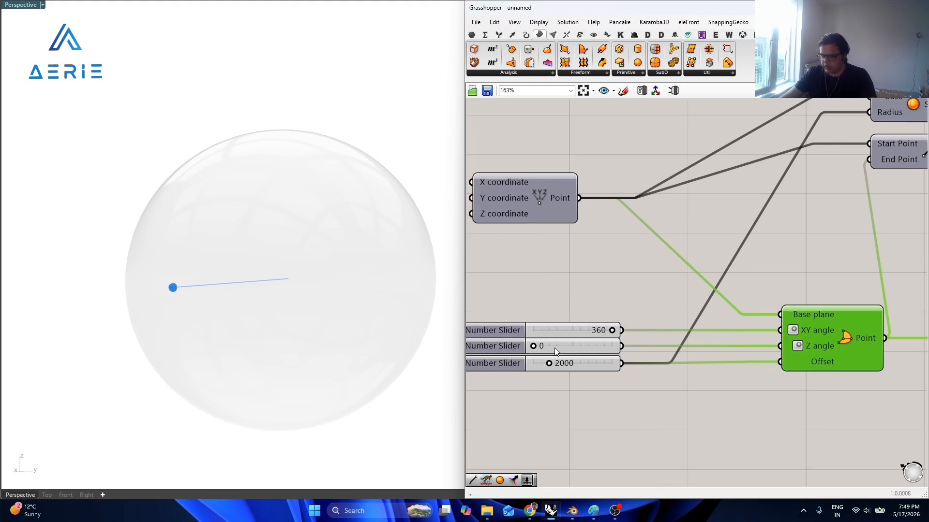
pyautogui.moveTo(534, 347)
pyautogui.mouseDown()
pyautogui.moveTo(585, 346)
pyautogui.moveTo(541, 343)
pyautogui.mouseUp()
# Add a Range component below the Point Polar component and its sliders.
pyautogui.moveTo(756, 402); pyautogui.dragTo(672, 360, button='right')
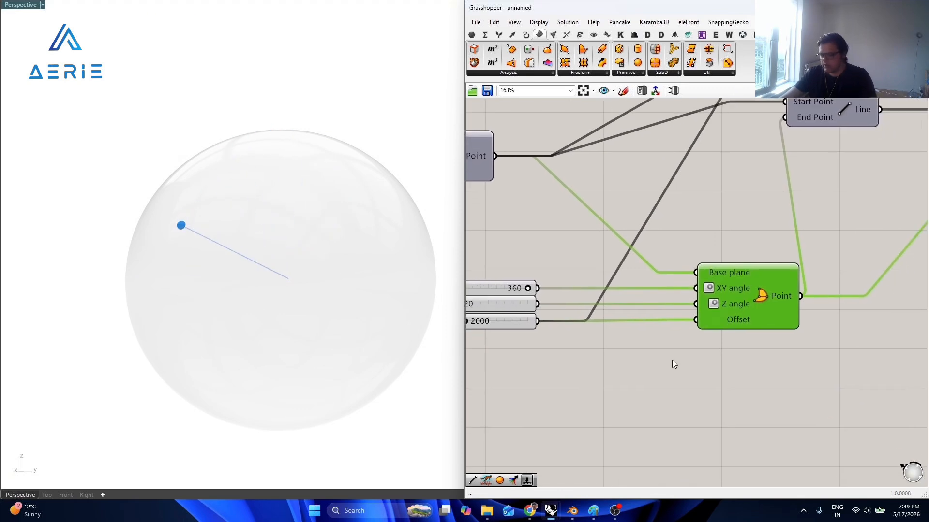
pyautogui.scroll(-2, 674, 364)
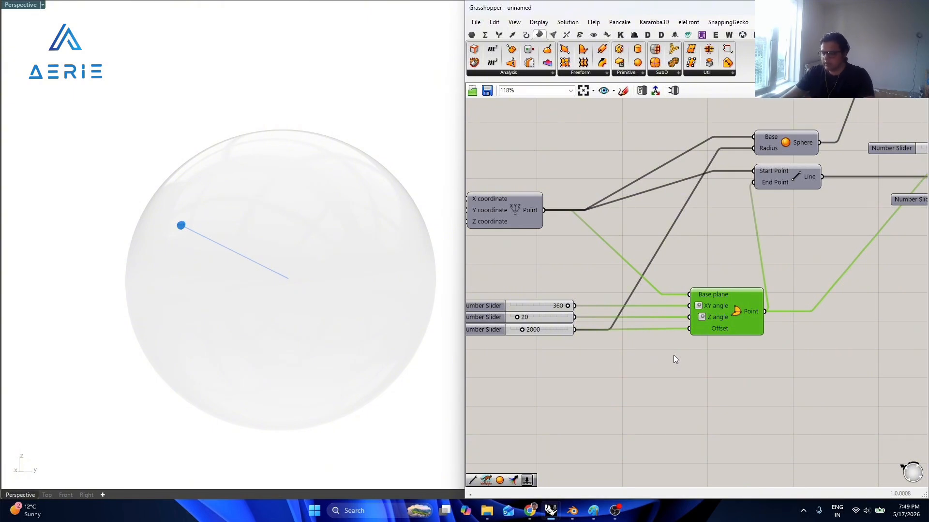
pyautogui.doubleClick(656, 400)
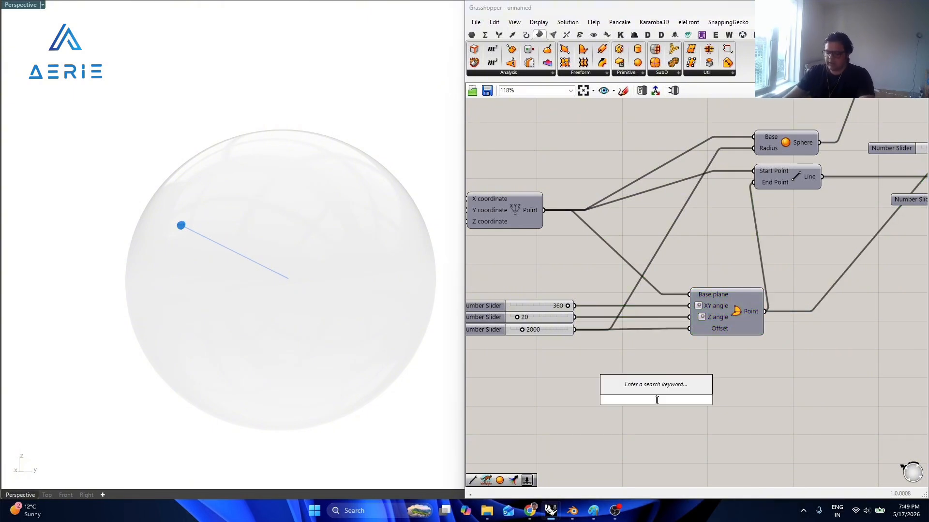
pyautogui.write('range')
pyautogui.press('Return')
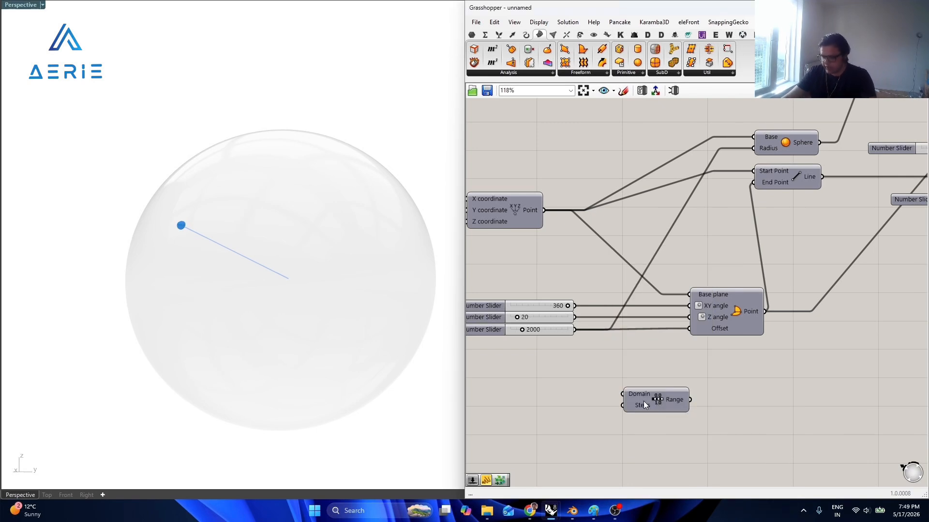
# Add a number slider running from 1 to 60 and connect it to the Range component's Steps input.
pyautogui.scroll(3, 647, 366)
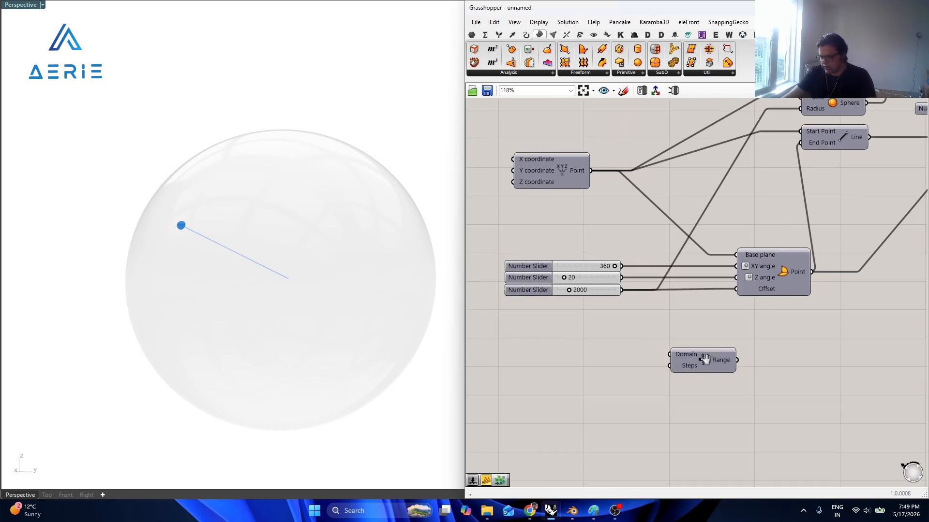
pyautogui.doubleClick(612, 373)
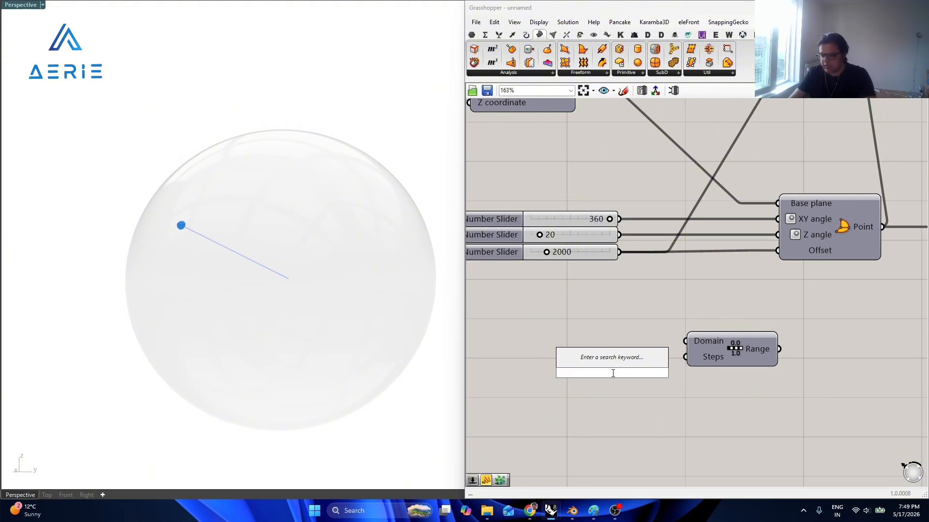
pyautogui.write('1<2')
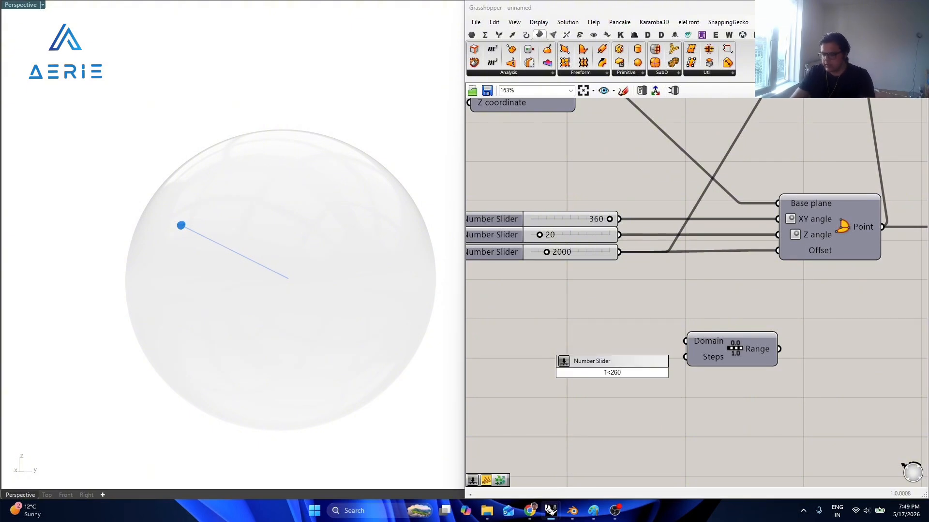
pyautogui.write('60')
pyautogui.press('BackSpace')
pyautogui.write('50')
pyautogui.press('Return')
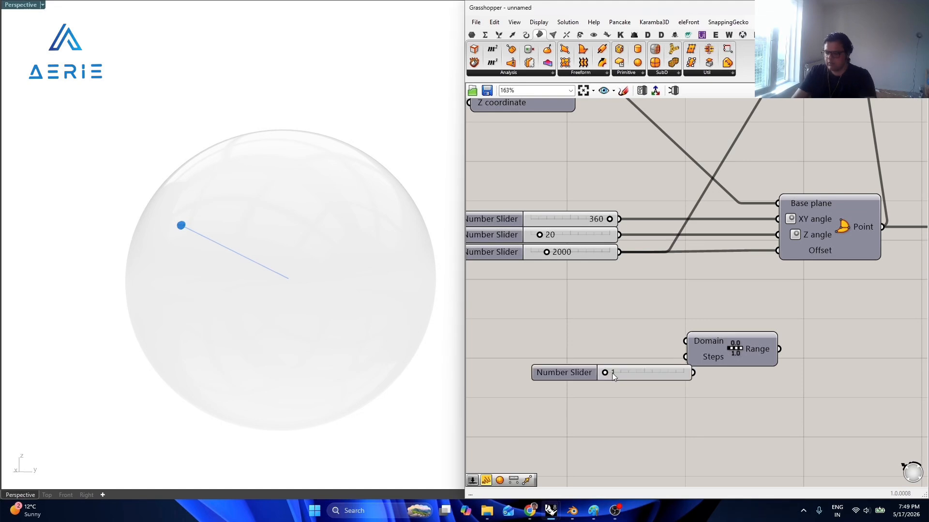
pyautogui.scroll(2, 612, 373)
pyautogui.moveTo(657, 373); pyautogui.dragTo(689, 354)
pyautogui.moveTo(769, 345); pyautogui.dragTo(771, 346)
pyautogui.scroll(-2, 671, 363)
pyautogui.click(680, 377)
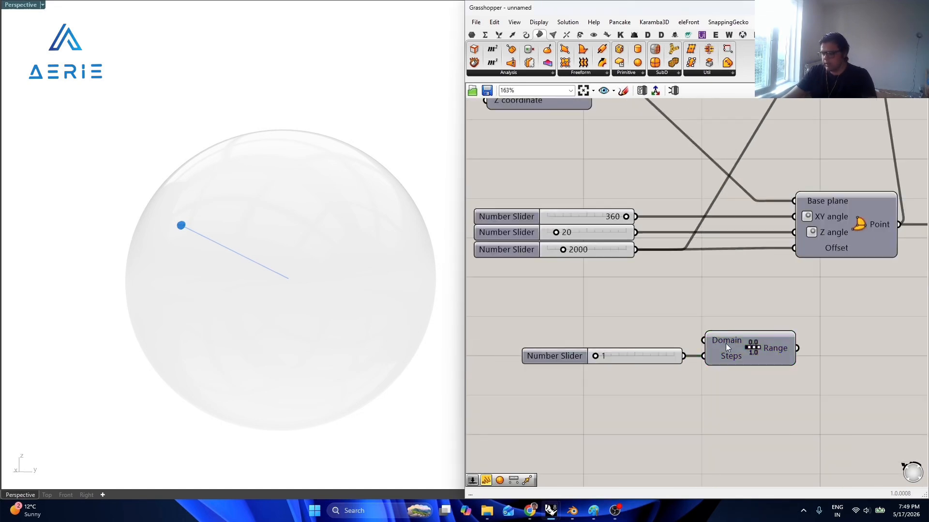
# Move the Steps slider farther from the Range component and place Range just beneath the sliders feeding Point Polar.
pyautogui.scroll(-2, 673, 358)
pyautogui.moveTo(672, 358); pyautogui.dragTo(495, 363)
pyautogui.moveTo(703, 363); pyautogui.dragTo(704, 314)
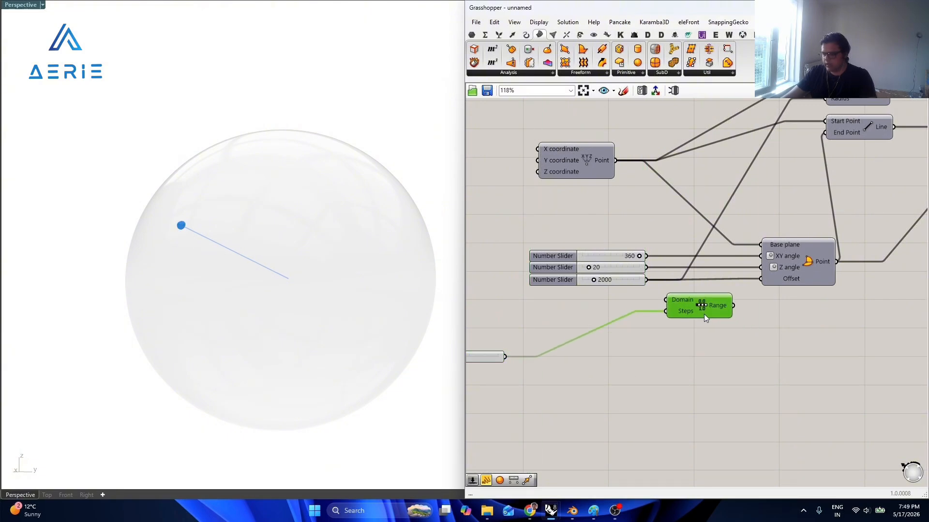
pyautogui.moveTo(851, 273); pyautogui.dragTo(717, 330, button='right')
pyautogui.moveTo(677, 315); pyautogui.dragTo(735, 303)
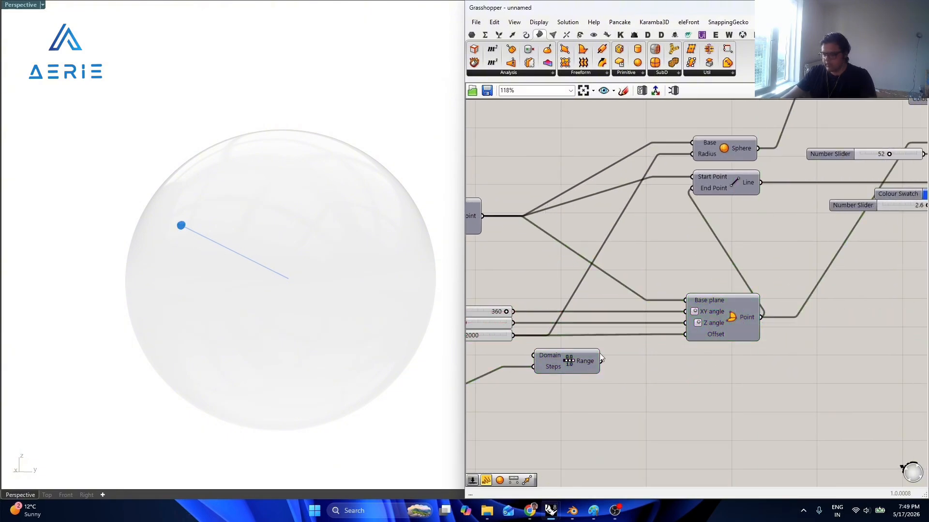
pyautogui.scroll(2, 551, 304)
pyautogui.scroll(-3, 550, 303)
pyautogui.scroll(1, 664, 306)
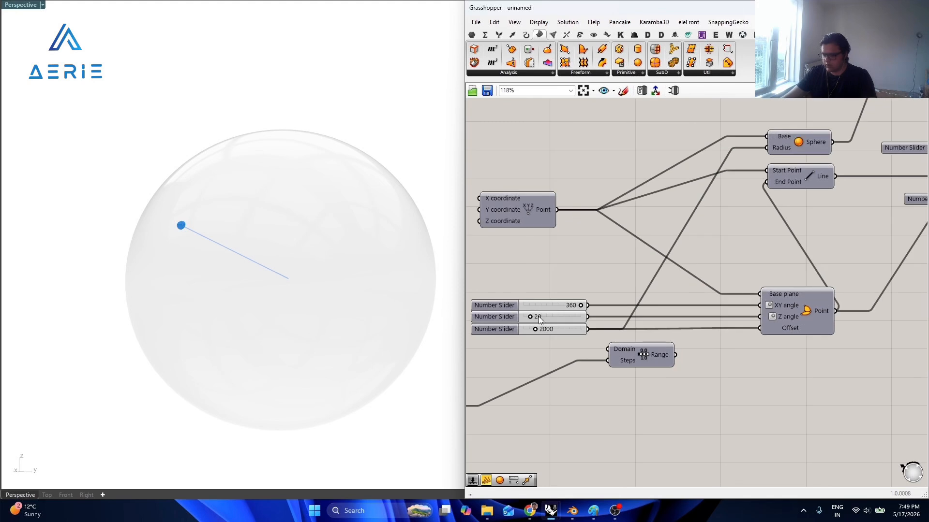
pyautogui.moveTo(635, 359); pyautogui.dragTo(638, 361)
pyautogui.scroll(1, 570, 315)
pyautogui.scroll(-1, 594, 324)
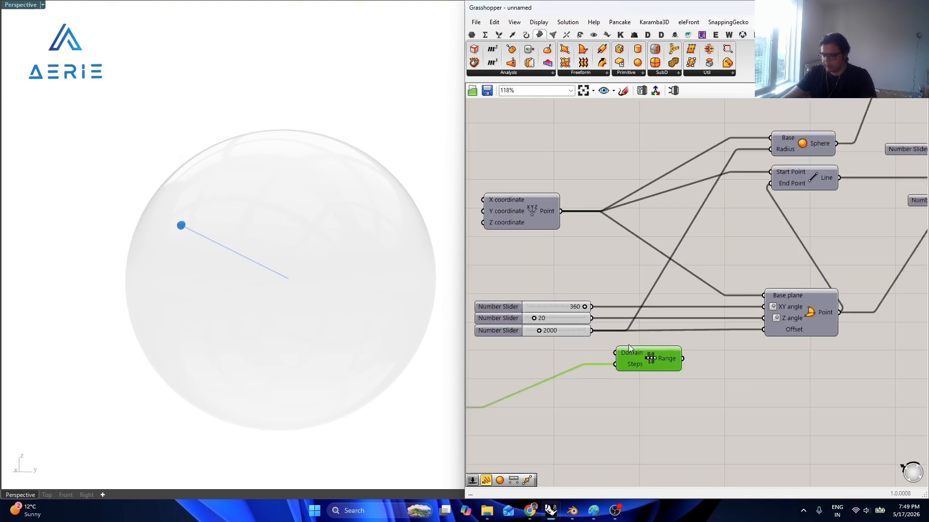
pyautogui.scroll(1, 634, 358)
pyautogui.click(584, 341)
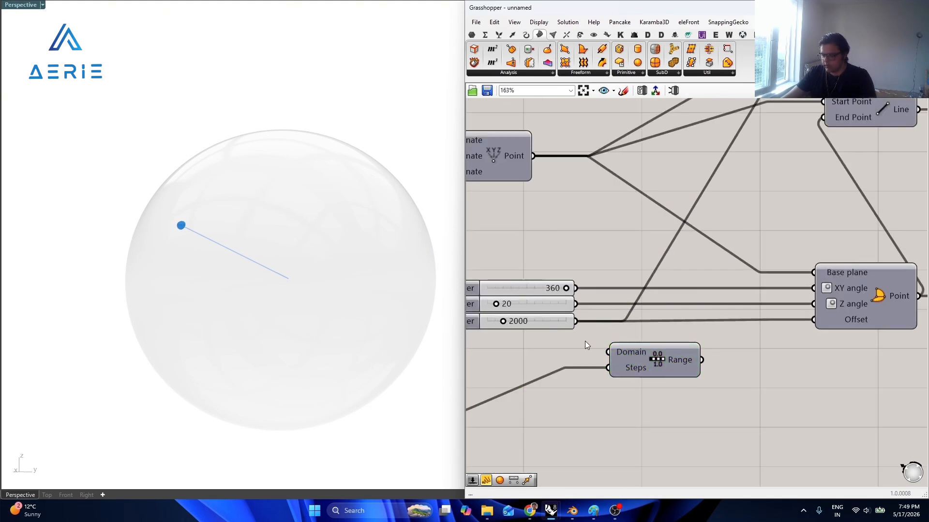
pyautogui.moveTo(584, 341); pyautogui.dragTo(637, 347, button='right')
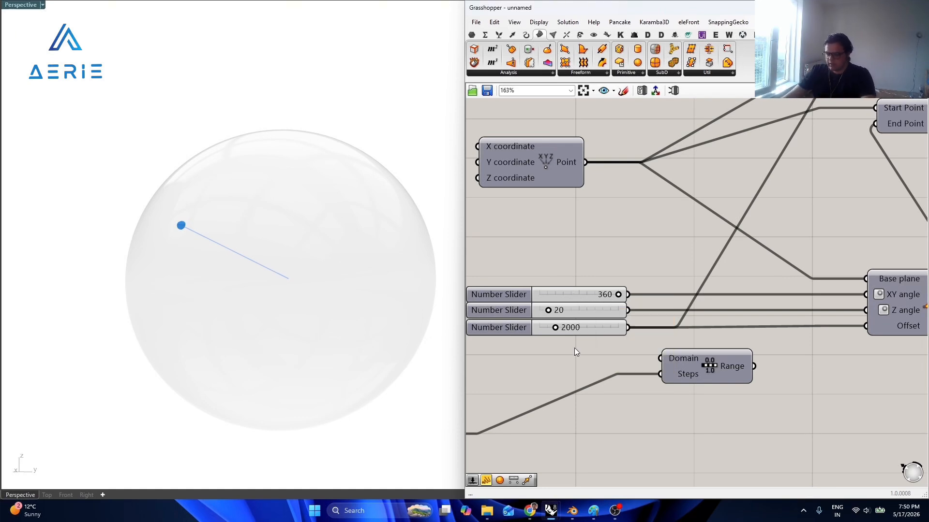
# Add a Construct Domain component beside Range and connect its output to Range's Domain input.
pyautogui.doubleClick(637, 425)
pyautogui.write('construct domain')
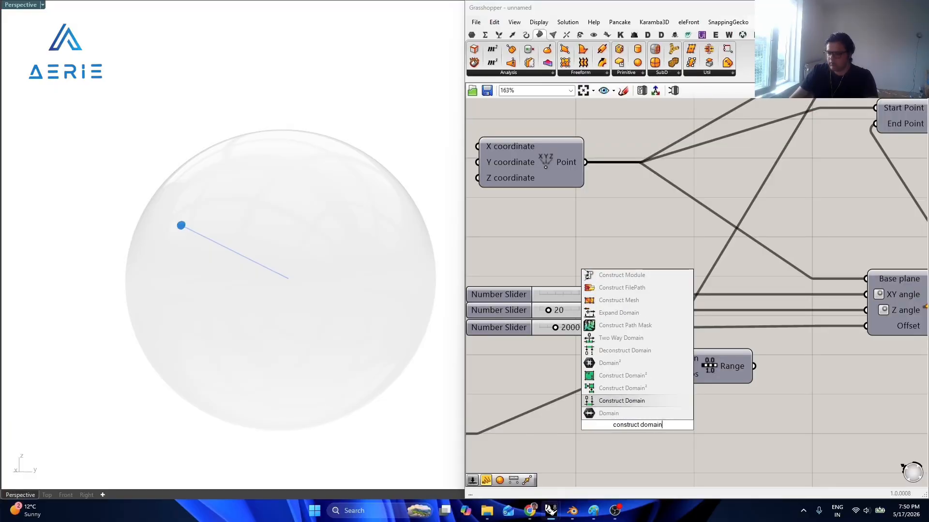
pyautogui.press('Return')
pyautogui.moveTo(637, 424); pyautogui.dragTo(567, 355)
pyautogui.moveTo(652, 361); pyautogui.dragTo(661, 359)
pyautogui.moveTo(640, 401); pyautogui.dragTo(762, 404, button='right')
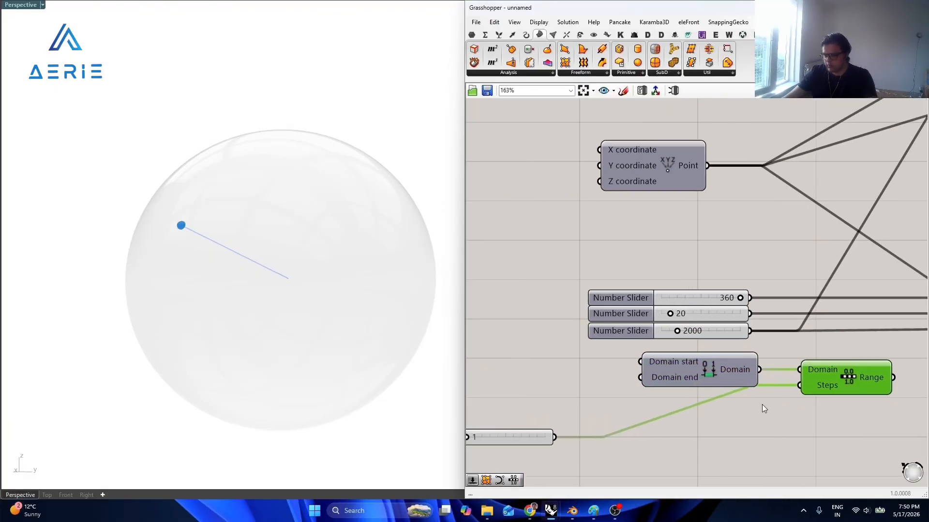
# Add a -360 to 360 number slider for Construct Domain's Domain start, and duplicate it as the input for Domain end.
pyautogui.doubleClick(566, 387)
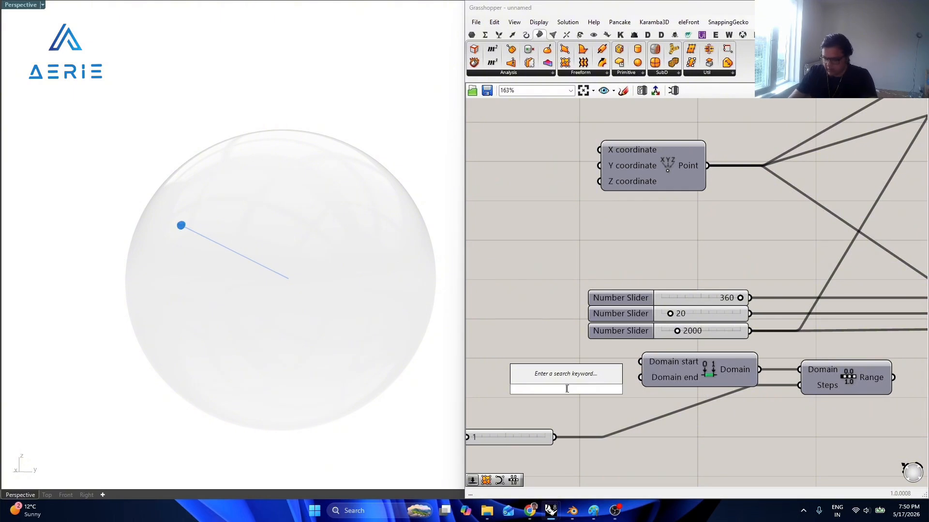
pyautogui.write('-')
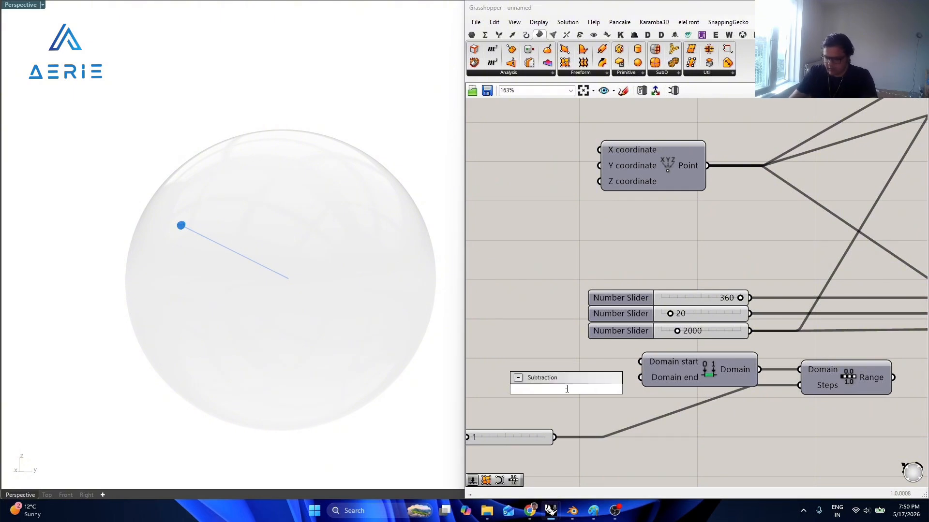
pyautogui.write('360')
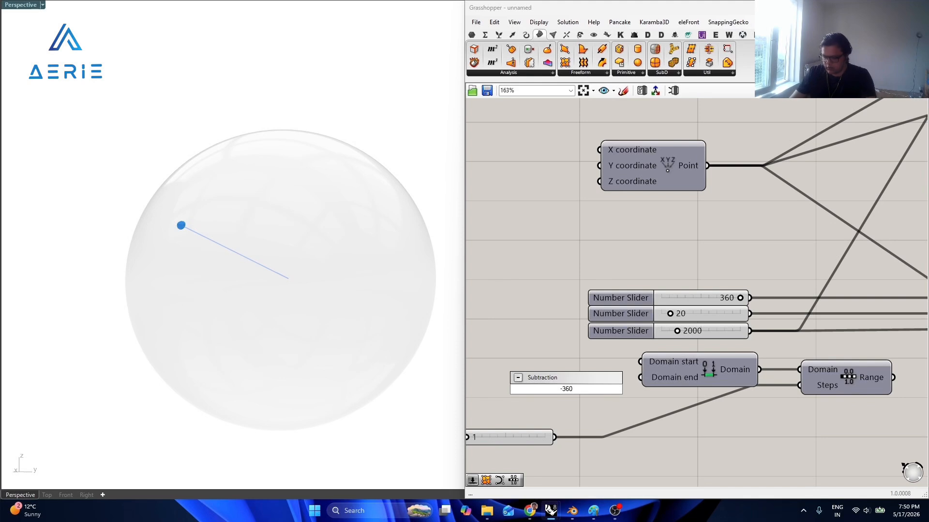
pyautogui.write('<360')
pyautogui.press('Return')
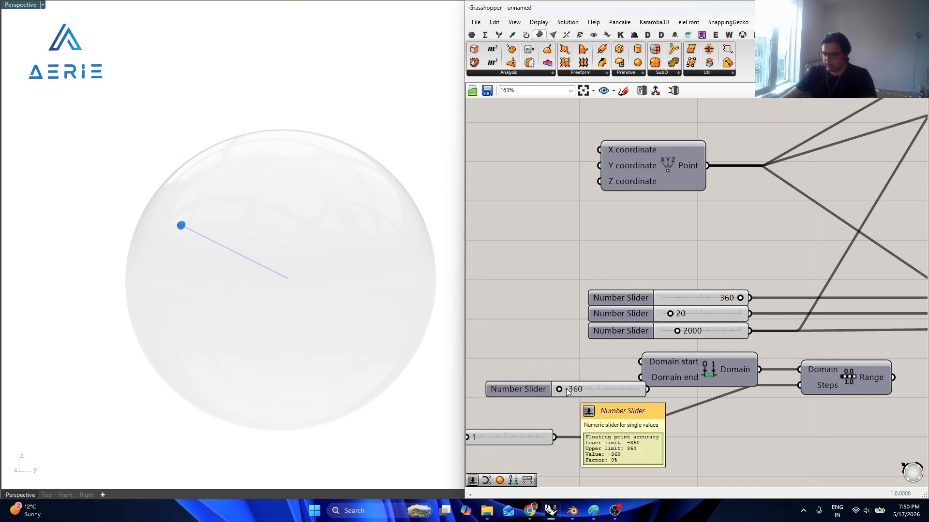
pyautogui.scroll(2, 618, 387)
pyautogui.click(610, 344)
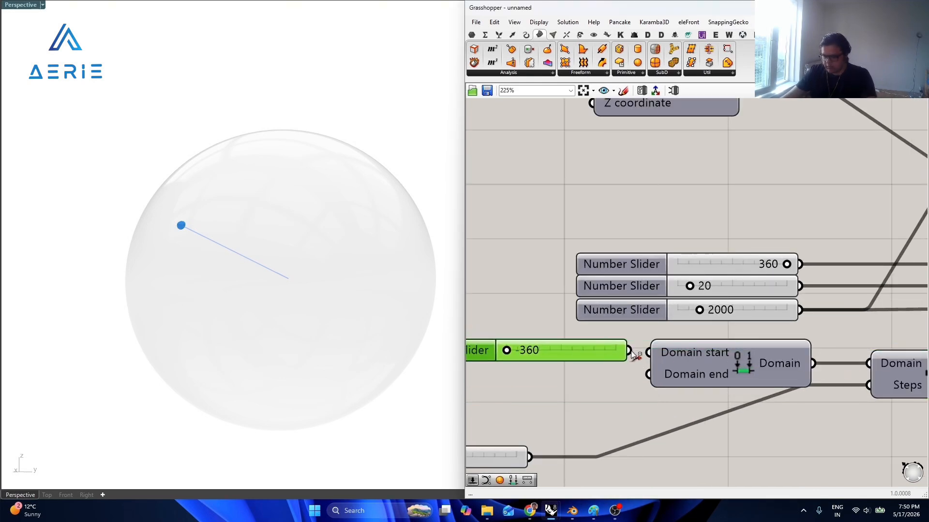
pyautogui.keyDown('alt'); pyautogui.moveTo(603, 346); pyautogui.dragTo(602, 372); pyautogui.keyUp('alt')
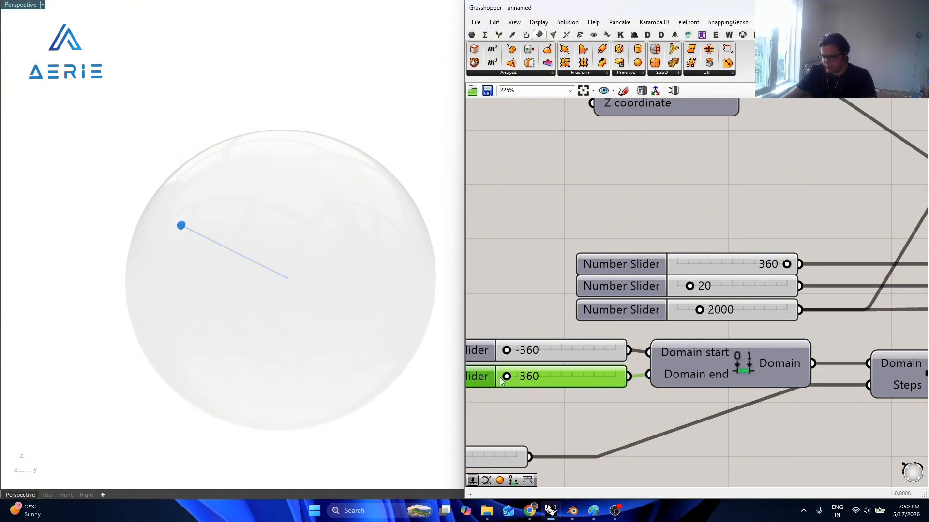
# Set the Domain end slider to 360 and Range's Steps slider to 60.
pyautogui.scroll(-4, 631, 384)
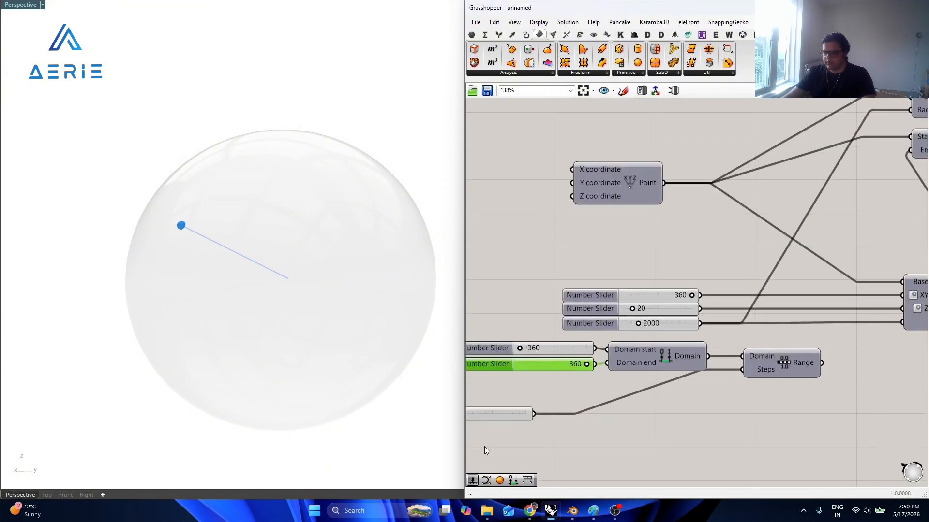
pyautogui.moveTo(484, 446); pyautogui.dragTo(603, 432, button='right')
pyautogui.moveTo(579, 400); pyautogui.dragTo(664, 403)
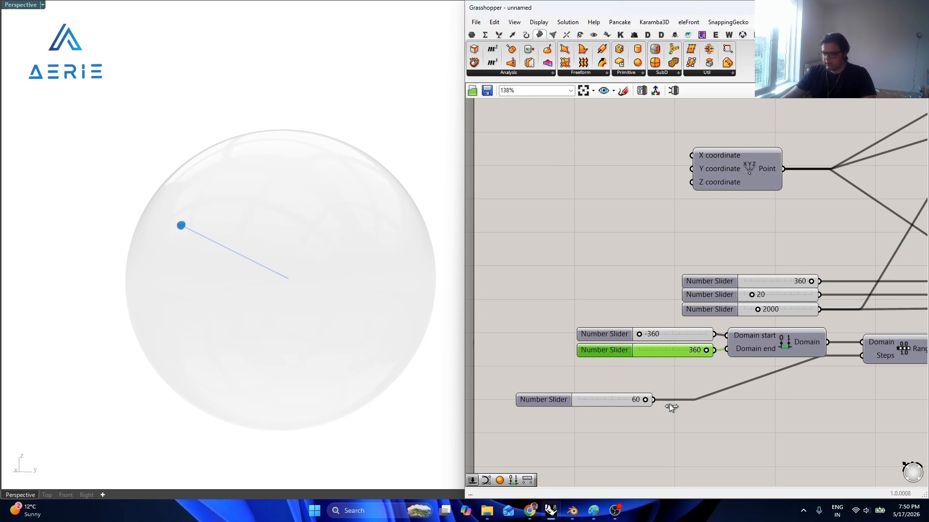
pyautogui.moveTo(669, 404); pyautogui.dragTo(605, 405, button='right')
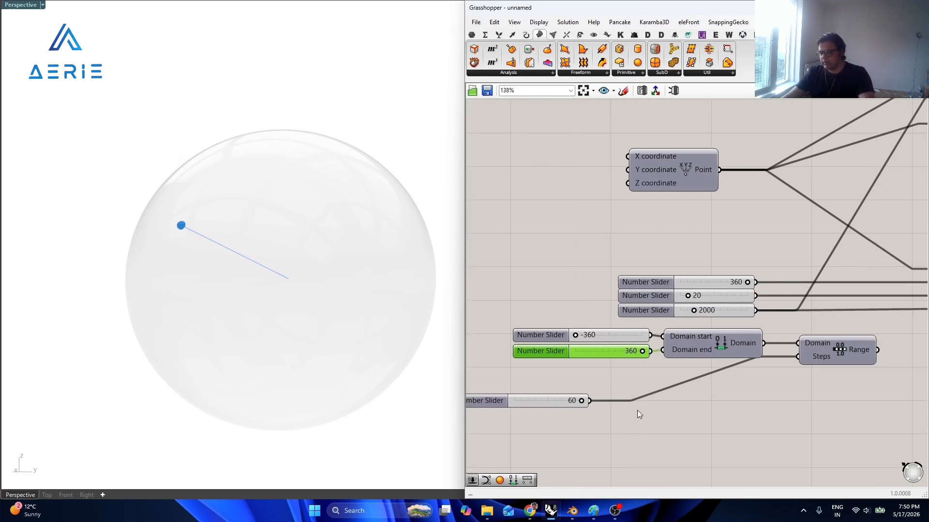
pyautogui.moveTo(774, 375); pyautogui.dragTo(710, 367, button='right')
# Add a panel beside Range, enlarge it and connect it to the Range output.
pyautogui.moveTo(798, 340)
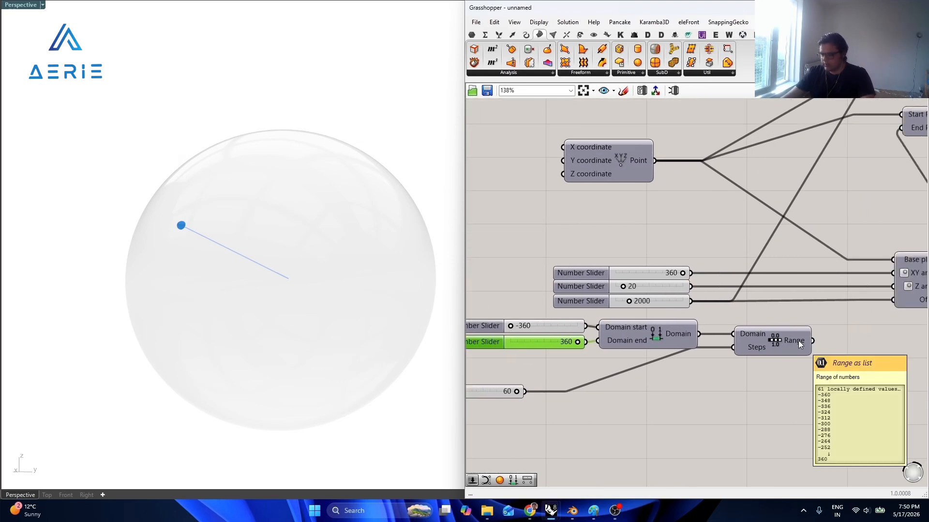
pyautogui.doubleClick(799, 414)
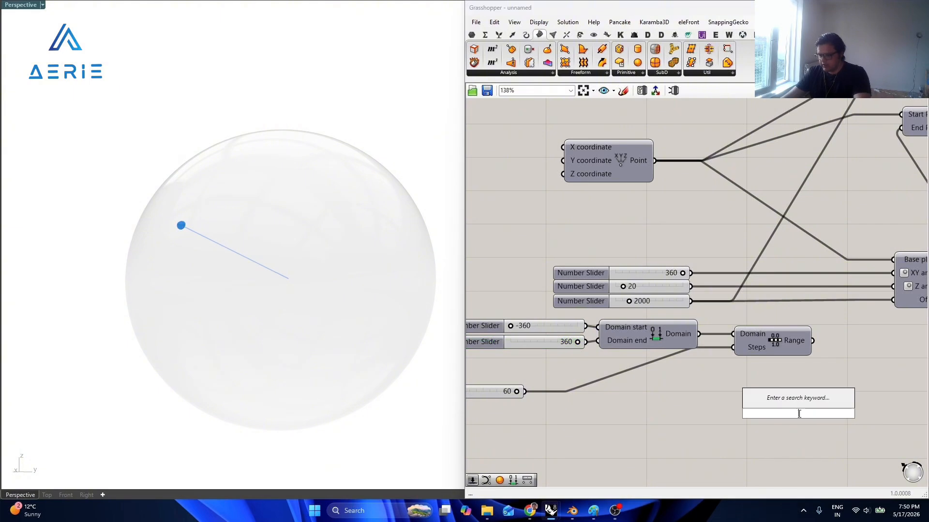
pyautogui.write('//')
pyautogui.press('Return')
pyautogui.moveTo(763, 394); pyautogui.dragTo(569, 344, button='right')
pyautogui.moveTo(617, 290); pyautogui.dragTo(580, 354)
pyautogui.moveTo(591, 365); pyautogui.dragTo(689, 460)
pyautogui.moveTo(666, 340); pyautogui.dragTo(648, 251, button='right')
# Review the full list of Range values in the panel and delete the panel.
pyautogui.scroll(1, 648, 251)
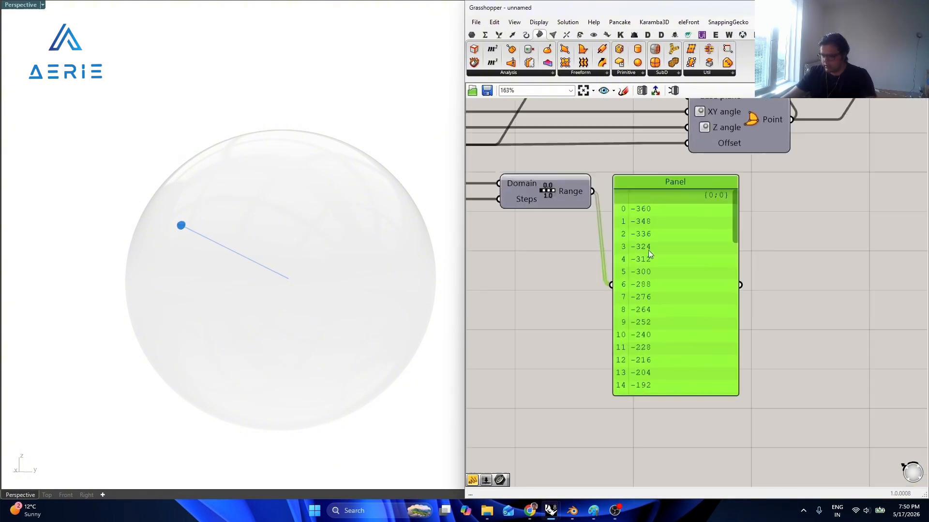
pyautogui.scroll(1, 646, 244)
pyautogui.moveTo(749, 223); pyautogui.dragTo(744, 421)
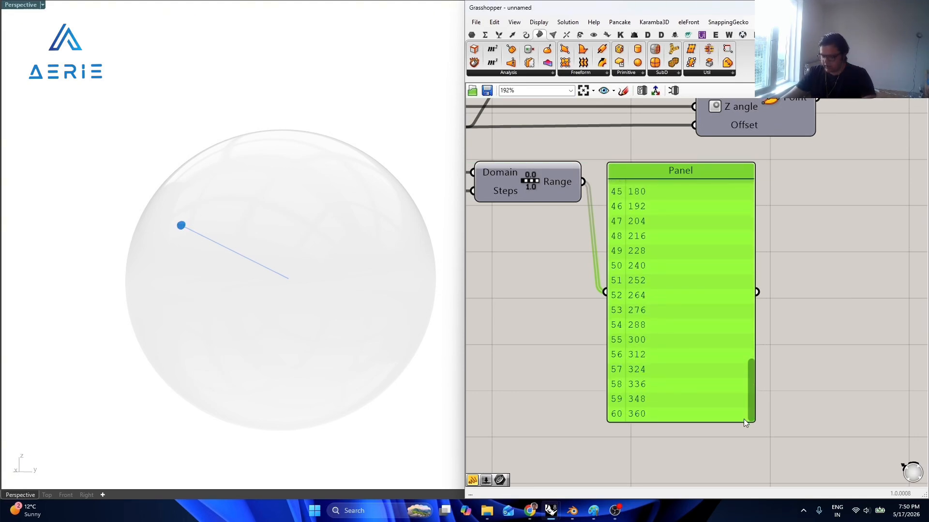
pyautogui.press('Delete')
# Connect the Range output to Point Polar's XY angle in place of the 360 slider, and inspect the points on the sphere.
pyautogui.moveTo(615, 215); pyautogui.dragTo(577, 330, button='right')
pyautogui.scroll(-2, 665, 312)
pyautogui.scroll(1, 695, 305)
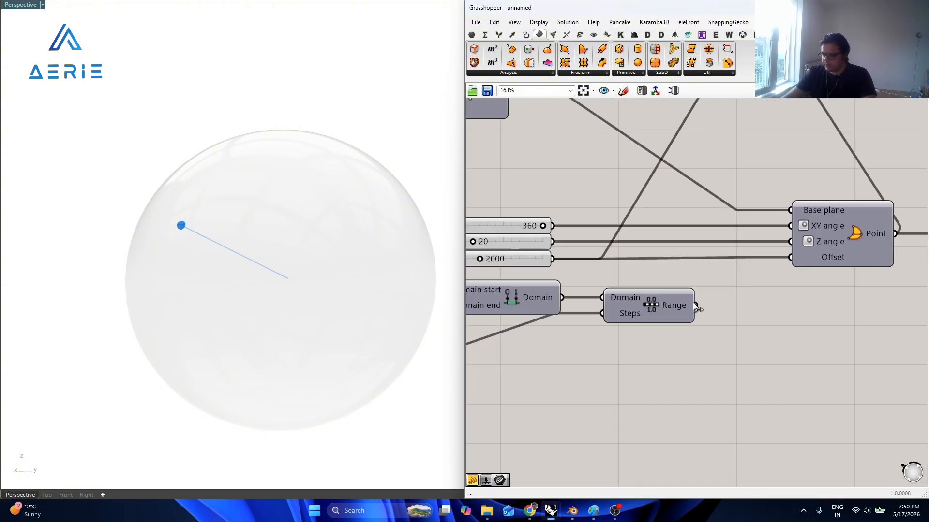
pyautogui.moveTo(690, 308); pyautogui.dragTo(704, 309, button='right')
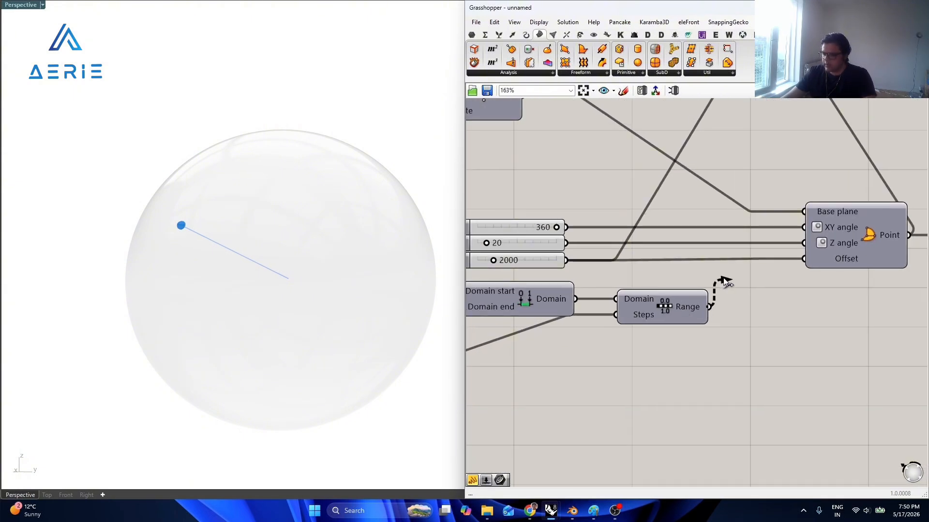
pyautogui.moveTo(724, 282); pyautogui.dragTo(795, 231)
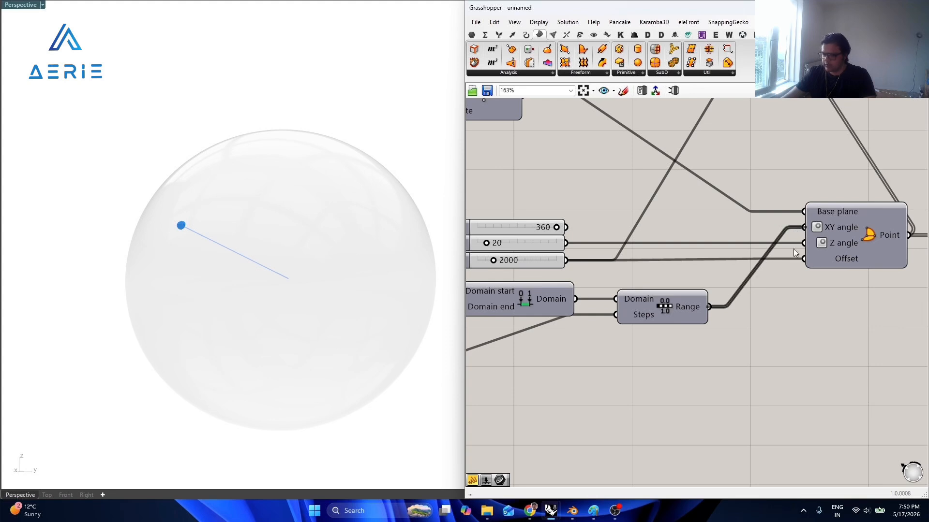
pyautogui.moveTo(327, 253); pyautogui.dragTo(352, 280, button='right')
pyautogui.scroll(-3, 689, 342)
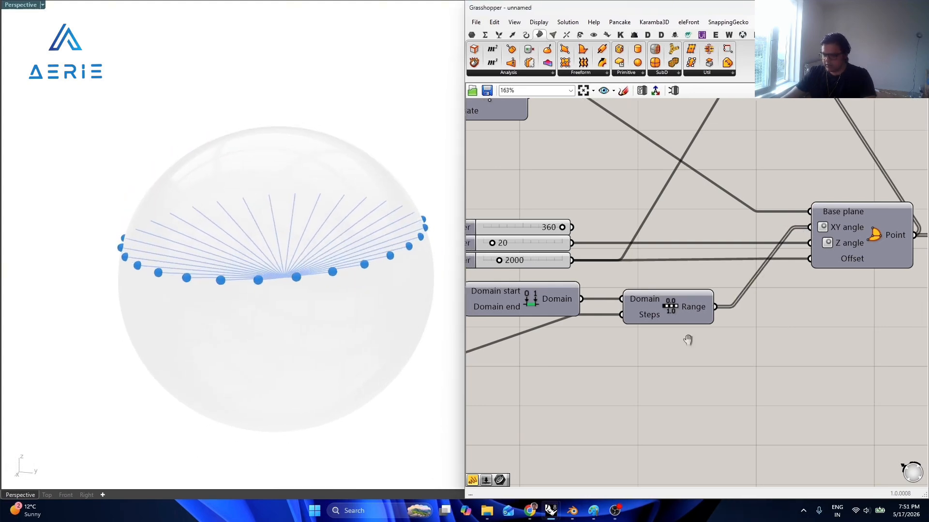
pyautogui.scroll(3, 634, 242)
# Delete the disconnected 360 slider and move Range's Steps slider lower to make room below the domain components.
pyautogui.click(628, 230)
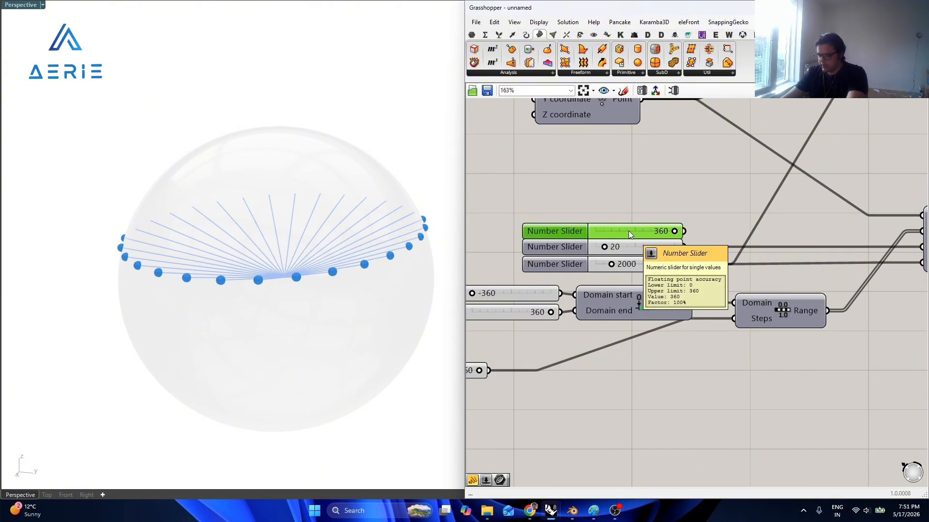
pyautogui.press('Delete')
pyautogui.moveTo(637, 309); pyautogui.dragTo(693, 243, button='right')
pyautogui.moveTo(516, 304); pyautogui.dragTo(516, 420)
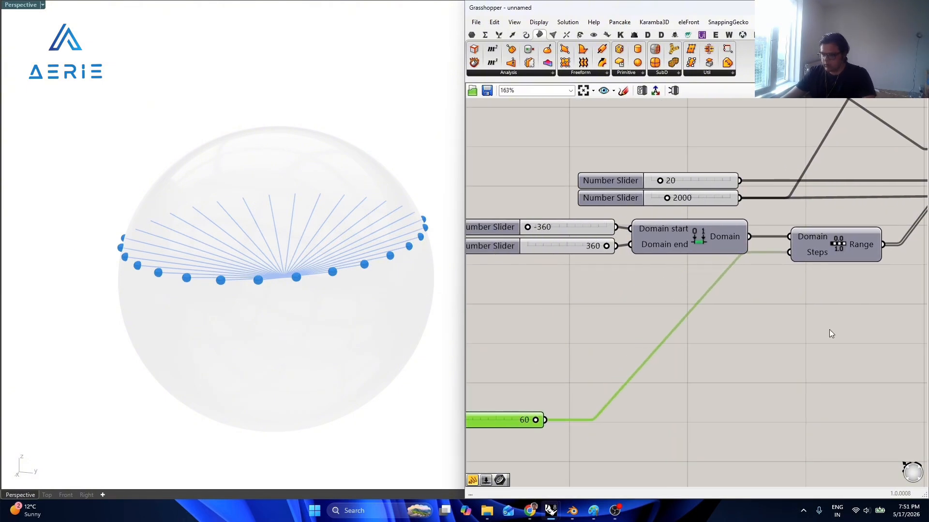
# Duplicate the domain sliders, Construct Domain and Range below the originals, and connect the copied Range to Point Polar's Z angle.
pyautogui.moveTo(900, 294); pyautogui.dragTo(555, 224)
pyautogui.hotkey('ctrl', 'c')
pyautogui.hotkey('ctrl', 'v')
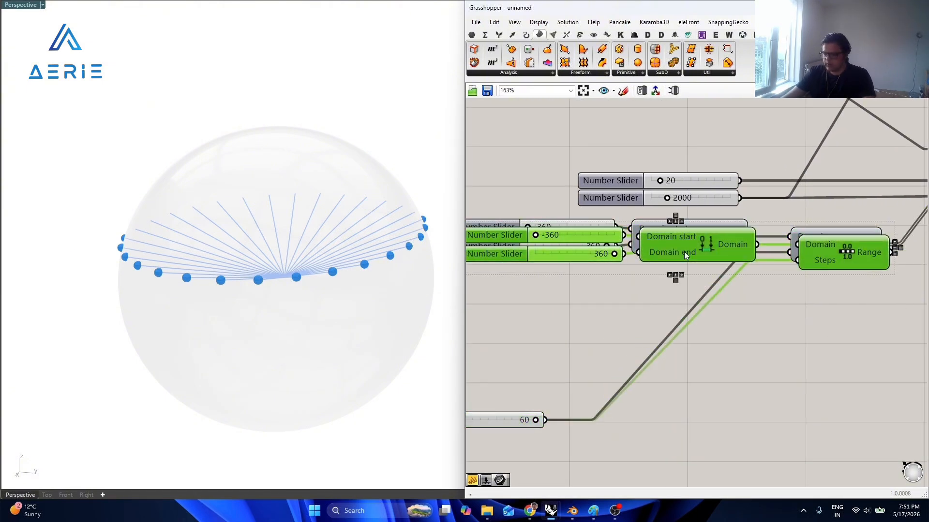
pyautogui.moveTo(683, 252); pyautogui.dragTo(677, 306)
pyautogui.click(771, 387)
pyautogui.moveTo(798, 359); pyautogui.dragTo(672, 395, button='right')
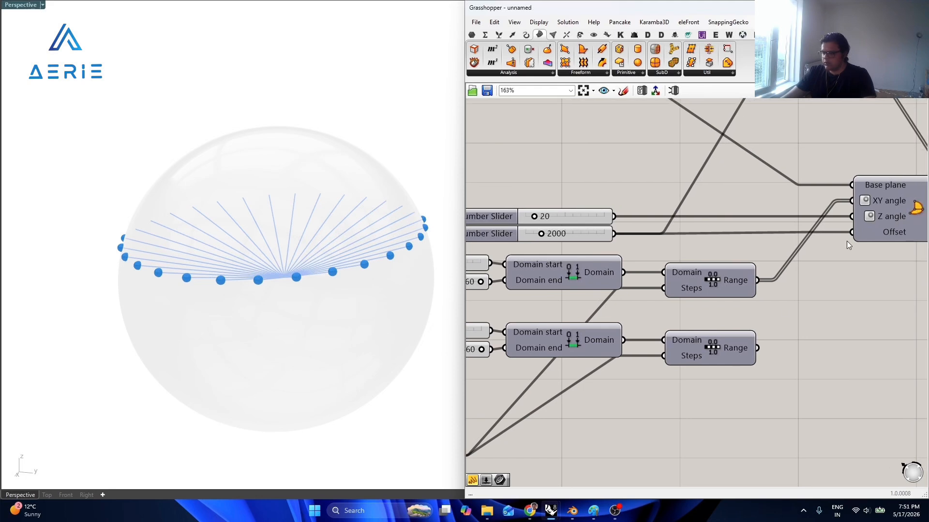
pyautogui.moveTo(854, 218); pyautogui.dragTo(758, 349)
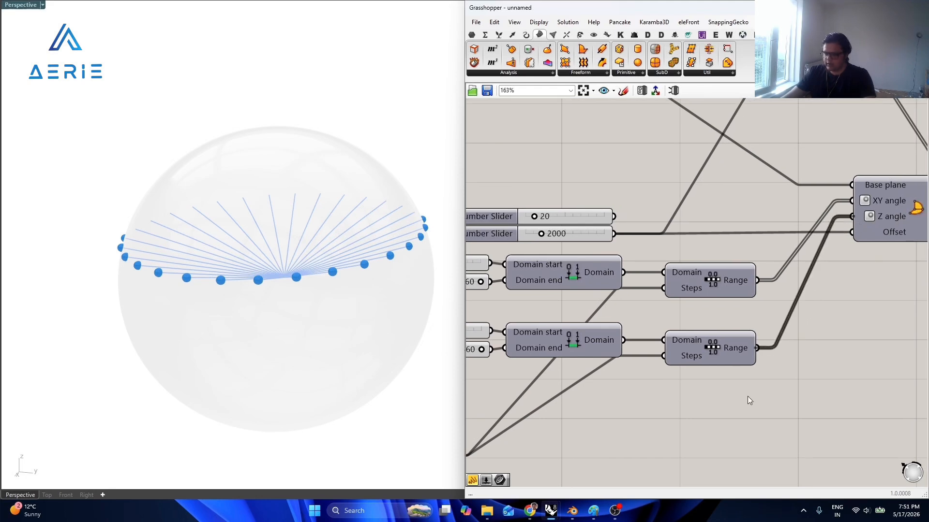
# Delete the disconnected number slider with value 20 above the 2000 offset slider.
pyautogui.moveTo(621, 165); pyautogui.dragTo(697, 183, button='right')
pyautogui.click(663, 232)
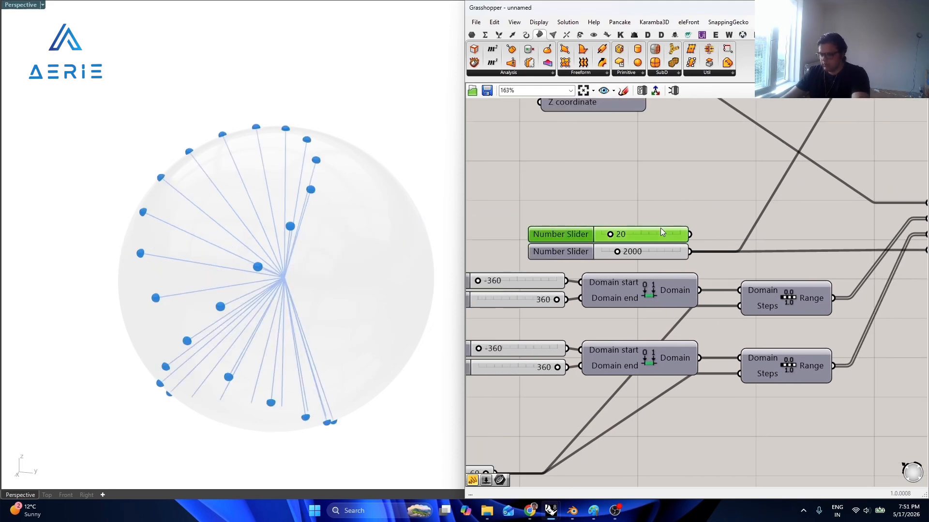
pyautogui.press('Delete')
# Set the lower domain's start to -55 and end to 55 for the Z angle, and inspect the points on the sphere.
pyautogui.scroll(3, 652, 326)
pyautogui.doubleClick(641, 251)
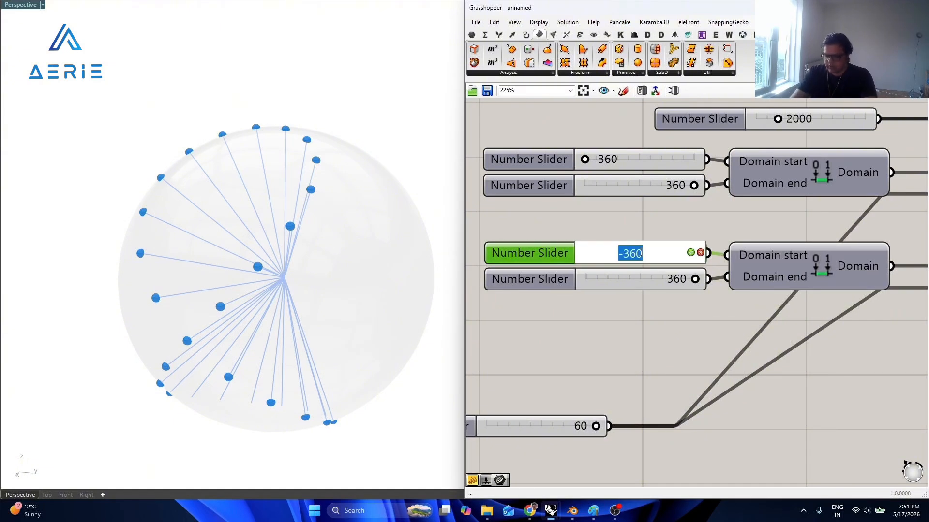
pyautogui.write('55')
pyautogui.press('Return')
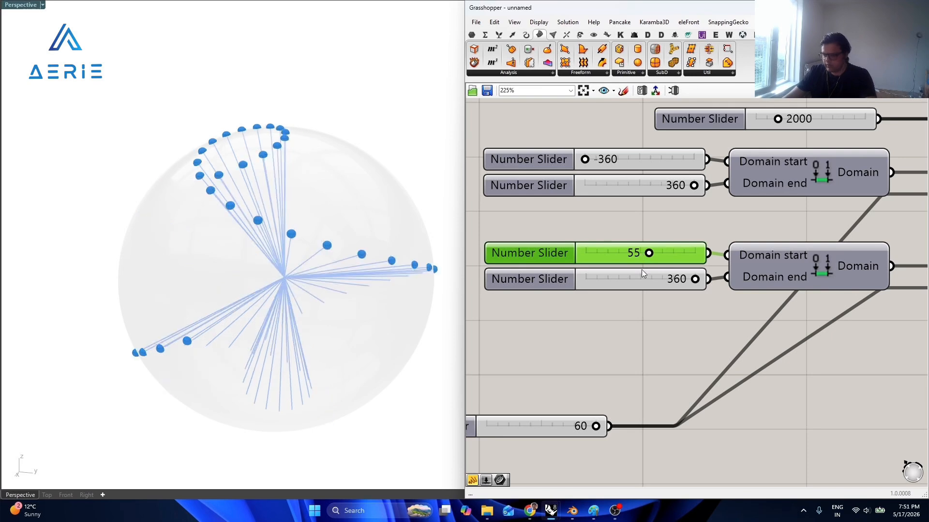
pyautogui.doubleClick(614, 258)
pyautogui.write('-55')
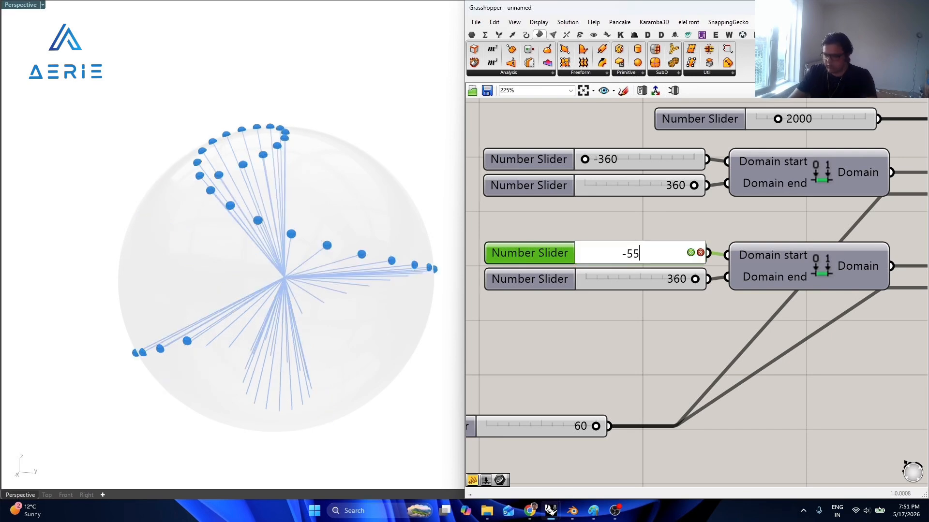
pyautogui.press('Return')
pyautogui.doubleClick(620, 286)
pyautogui.write('55')
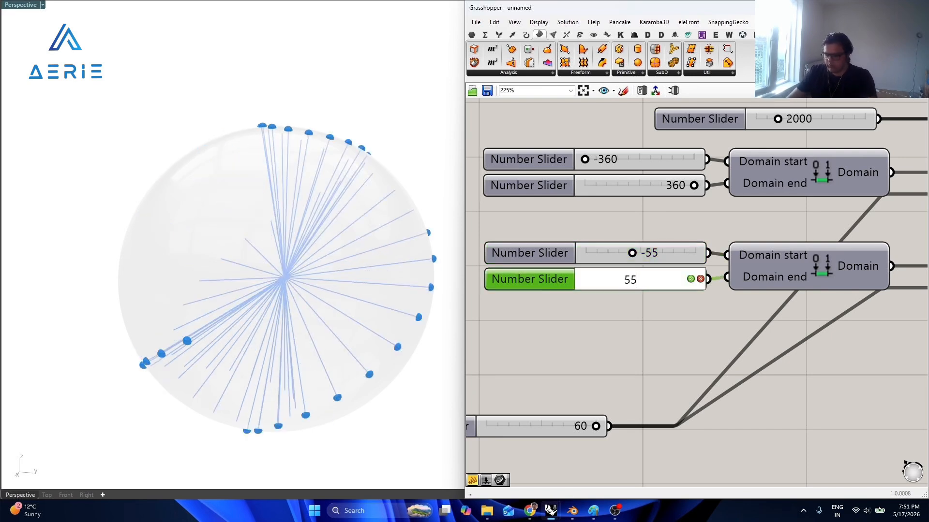
pyautogui.press('Return')
pyautogui.click(502, 297)
pyautogui.moveTo(276, 263); pyautogui.dragTo(249, 234, button='right')
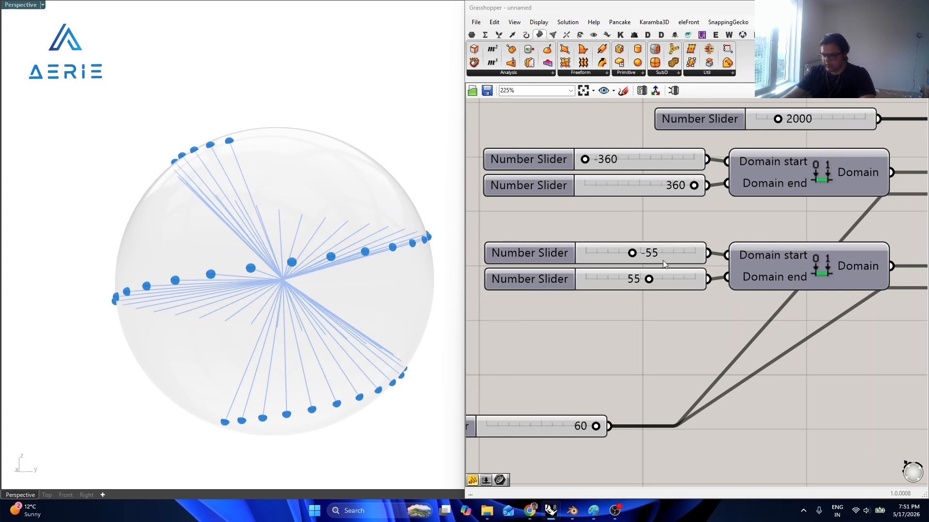
# Adjust the lower domain to run from -45 to 77 and inspect the resulting point distribution around the sphere.
pyautogui.moveTo(634, 254); pyautogui.dragTo(653, 279)
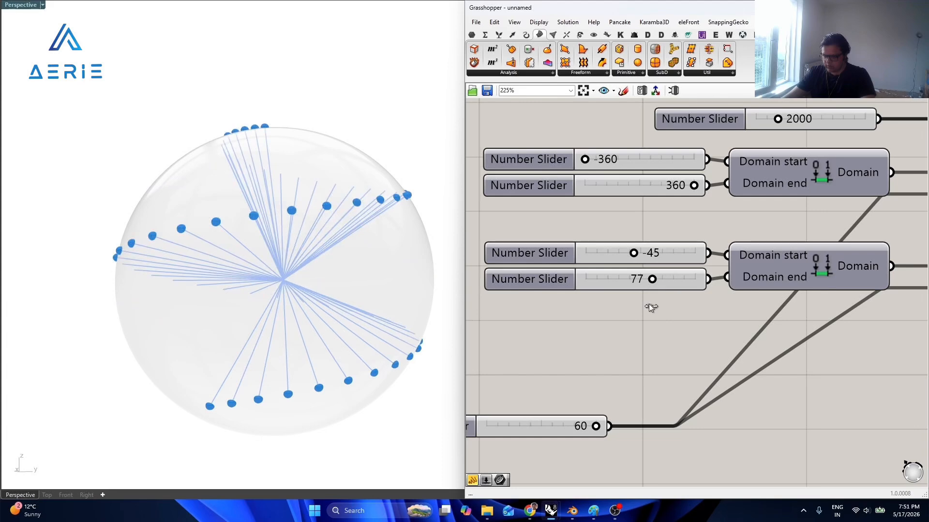
pyautogui.moveTo(651, 307); pyautogui.dragTo(631, 300, button='right')
pyautogui.moveTo(232, 191); pyautogui.dragTo(182, 191, button='right')
pyautogui.scroll(-3, 611, 285)
pyautogui.moveTo(752, 293); pyautogui.dragTo(707, 293, button='right')
pyautogui.moveTo(296, 270); pyautogui.dragTo(353, 228, button='right')
pyautogui.moveTo(755, 194); pyautogui.dragTo(587, 285, button='right')
pyautogui.moveTo(890, 202); pyautogui.dragTo(724, 280, button='right')
pyautogui.moveTo(319, 271); pyautogui.dragTo(310, 228, button='right')
# Add an Interpolate curve component and connect Point Polar's Point output to its Vertices input.
pyautogui.moveTo(838, 287); pyautogui.dragTo(764, 320, button='right')
pyautogui.doubleClick(765, 320)
pyautogui.write('interpolate')
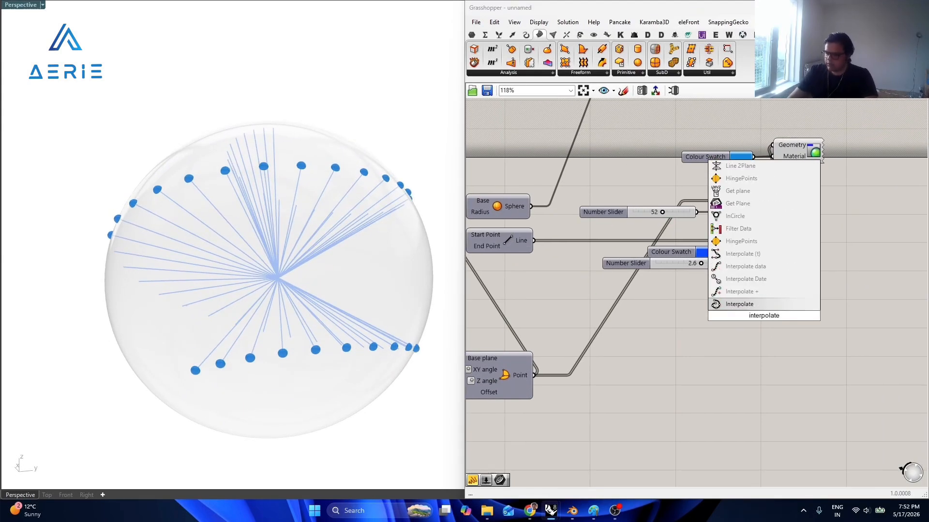
pyautogui.press('Return')
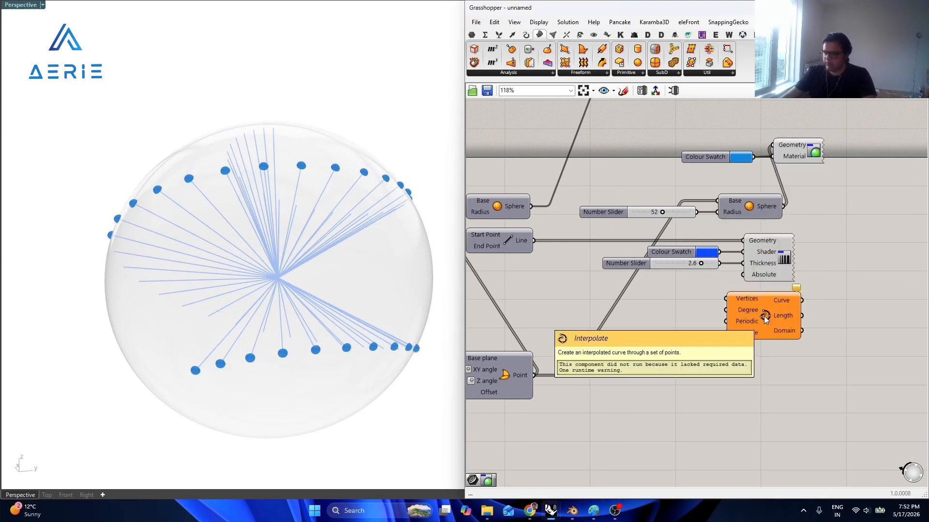
pyautogui.moveTo(519, 266); pyautogui.dragTo(588, 248, button='right')
pyautogui.moveTo(602, 358)
pyautogui.mouseDown()
pyautogui.moveTo(789, 275)
pyautogui.moveTo(788, 374)
pyautogui.mouseUp()
pyautogui.moveTo(789, 372); pyautogui.dragTo(657, 352, button='right')
pyautogui.click(741, 272)
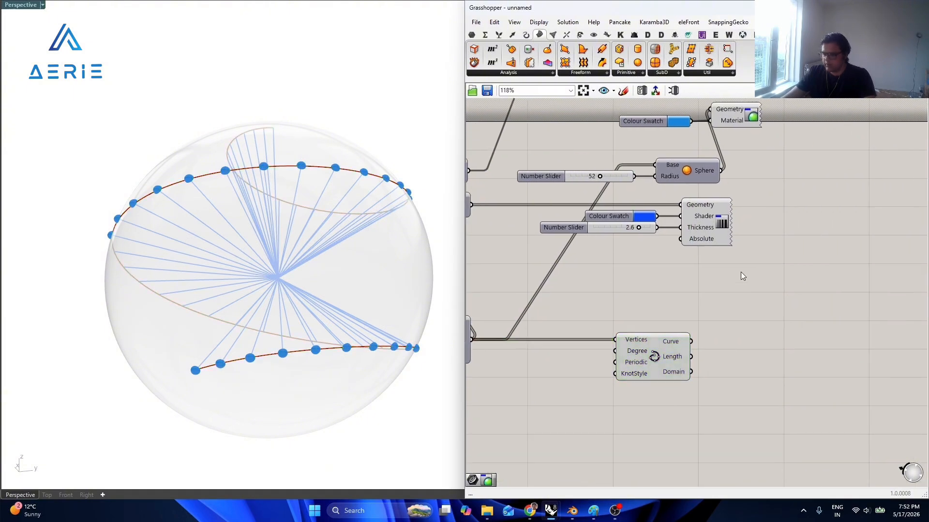
# Duplicate the line preview component with its colour swatch and thickness slider, and connect Interpolate's Curve output to the copy's Geometry.
pyautogui.moveTo(738, 265); pyautogui.dragTo(622, 220)
pyautogui.moveTo(707, 213); pyautogui.dragTo(883, 349)
pyautogui.click(758, 275)
pyautogui.moveTo(757, 275); pyautogui.dragTo(704, 247, button='right')
pyautogui.moveTo(795, 314); pyautogui.dragTo(640, 314)
# Turn off the default preview of the Interpolate component.
pyautogui.click(623, 339)
pyautogui.hotkey('ctrl', 'q')
pyautogui.click(676, 383)
# Change the curve preview's colour swatch from blue to purple.
pyautogui.moveTo(676, 384); pyautogui.dragTo(614, 349, button='right')
pyautogui.scroll(3, 614, 352)
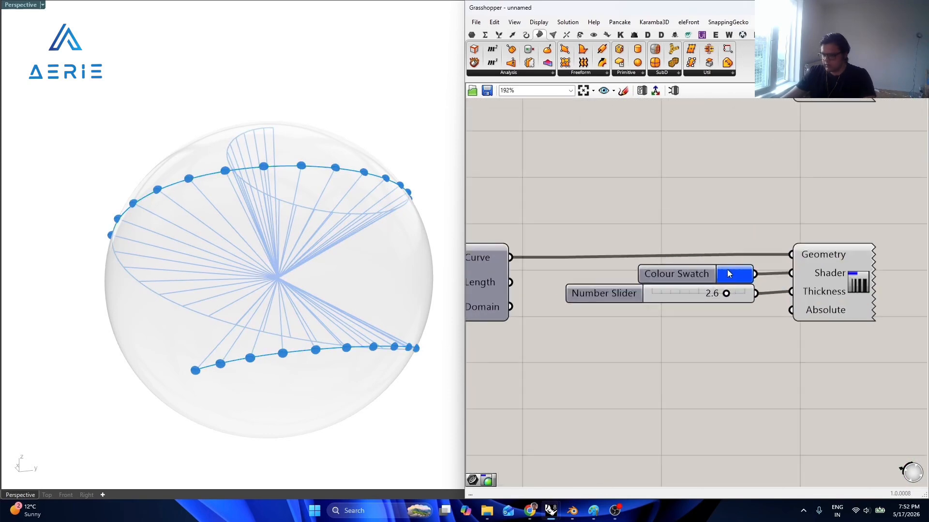
pyautogui.click(728, 273)
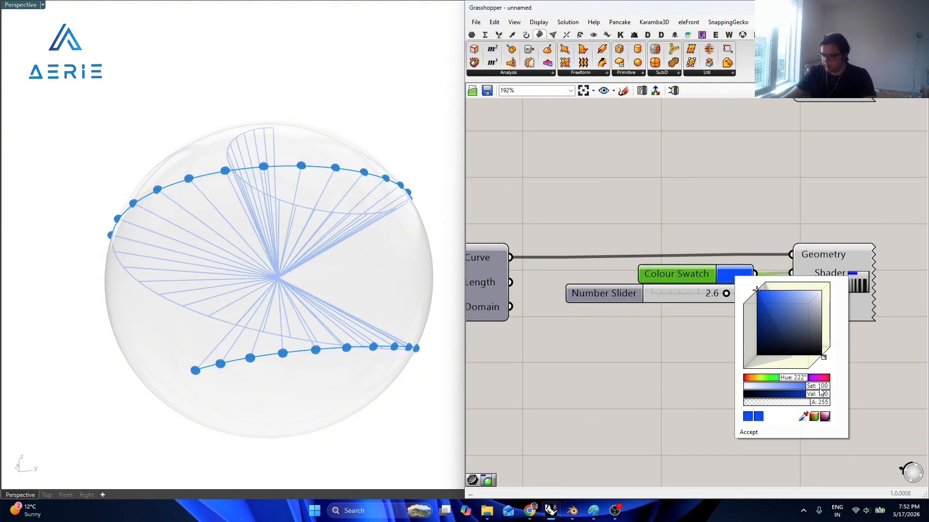
pyautogui.moveTo(799, 379); pyautogui.dragTo(809, 379)
pyautogui.click(689, 332)
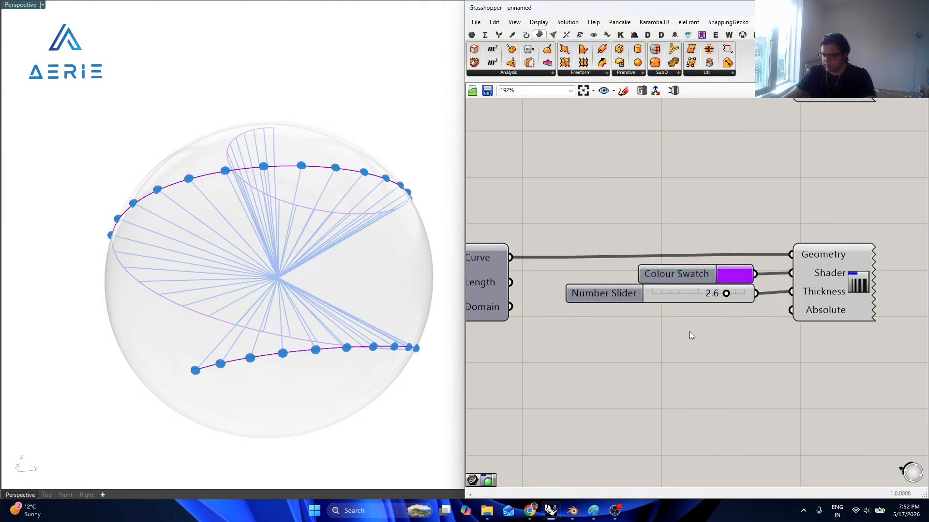
# Set the curve preview's thickness slider to its maximum of 4.0.
pyautogui.moveTo(729, 298); pyautogui.dragTo(795, 292)
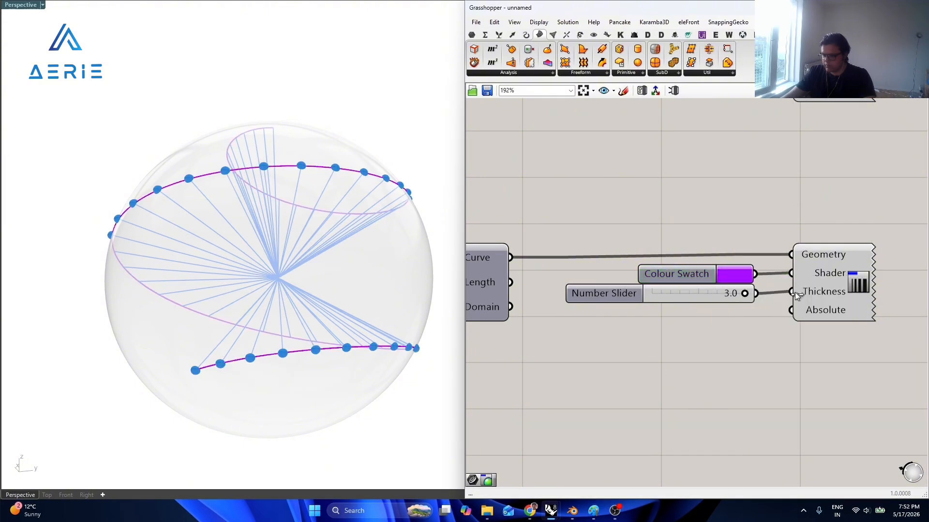
pyautogui.doubleClick(642, 294)
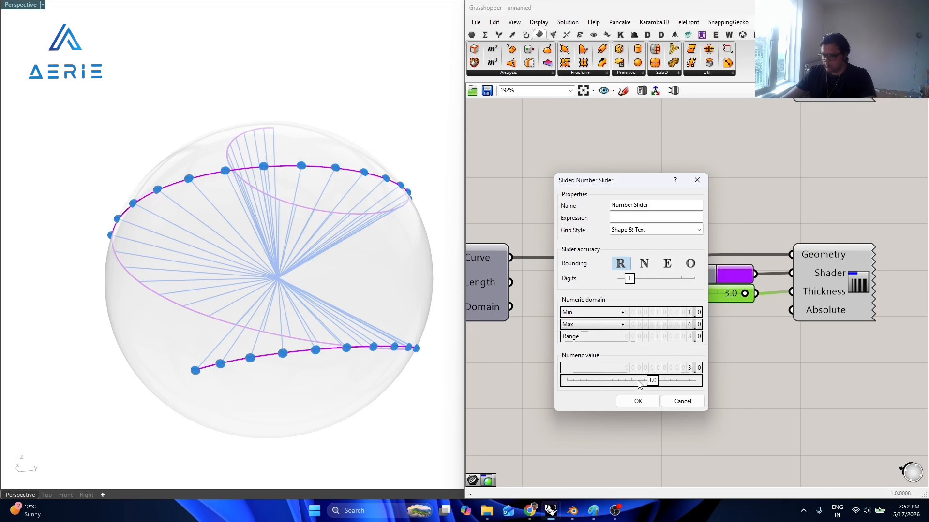
pyautogui.moveTo(639, 384); pyautogui.dragTo(707, 379)
pyautogui.click(638, 401)
# Reduce the radius of the small point spheres to 27 and inspect the spiral.
pyautogui.scroll(-3, 712, 385)
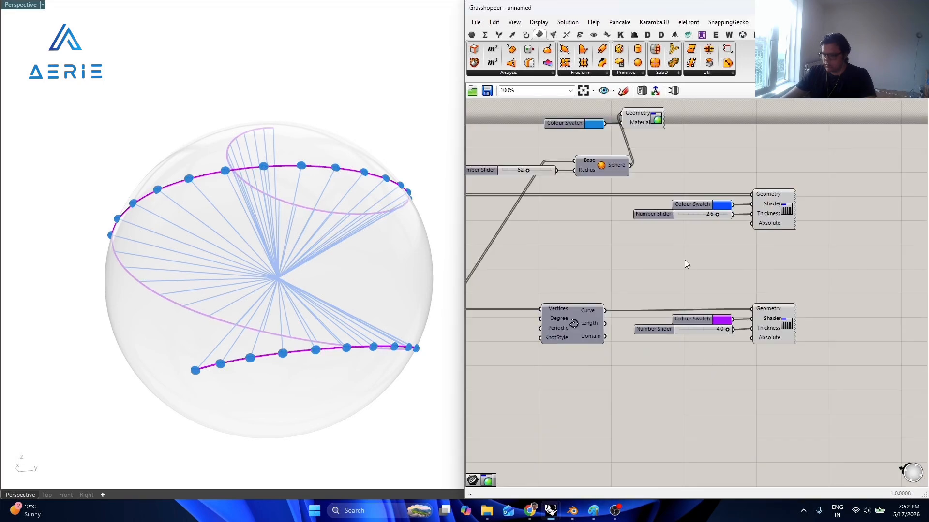
pyautogui.scroll(3, 572, 190)
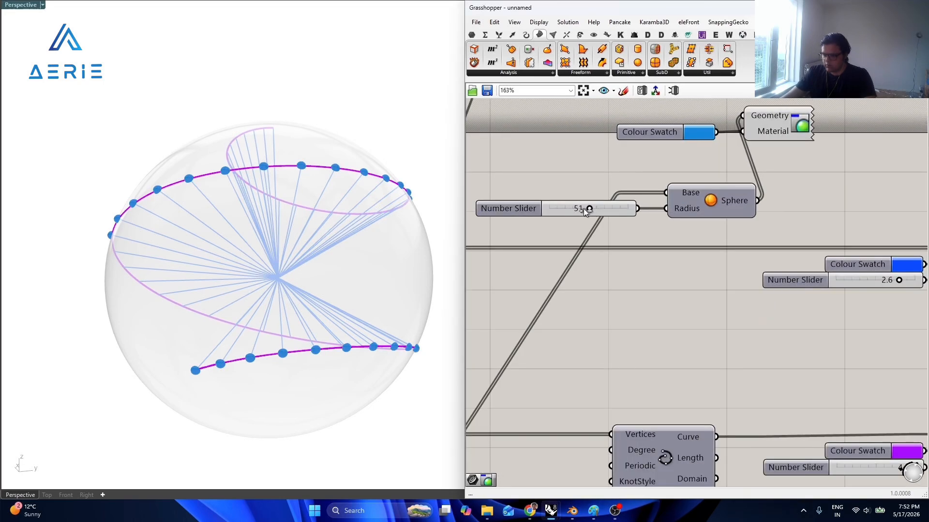
pyautogui.moveTo(574, 209); pyautogui.dragTo(572, 209)
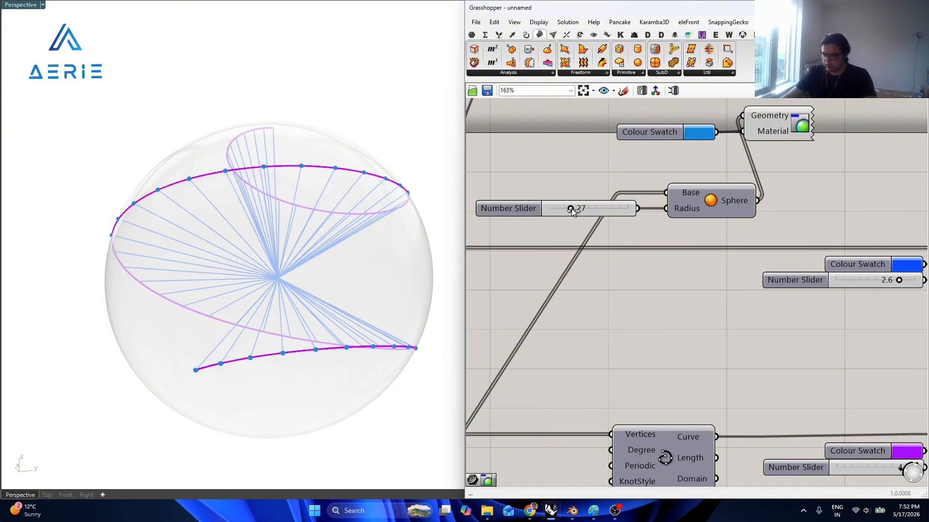
pyautogui.moveTo(353, 252); pyautogui.dragTo(339, 281, button='right')
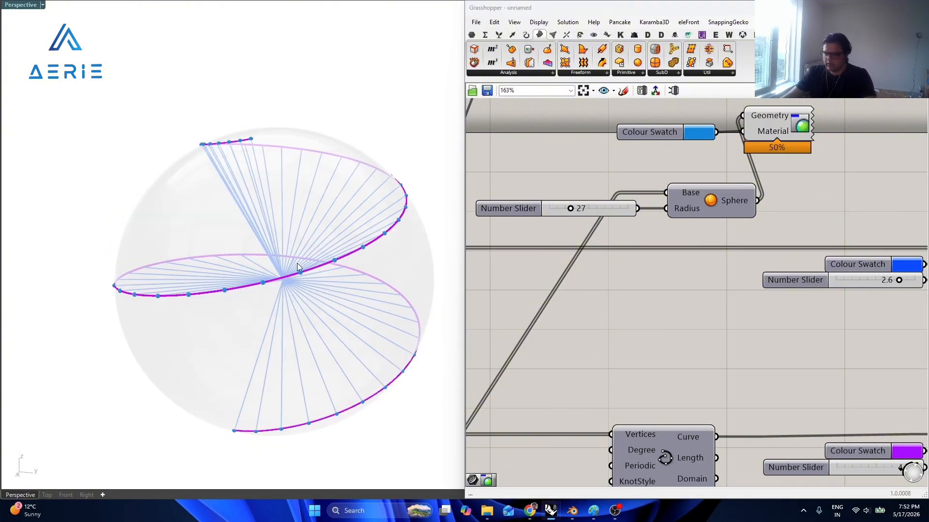
pyautogui.scroll(-5, 280, 269)
pyautogui.moveTo(272, 273); pyautogui.dragTo(287, 252, button='right')
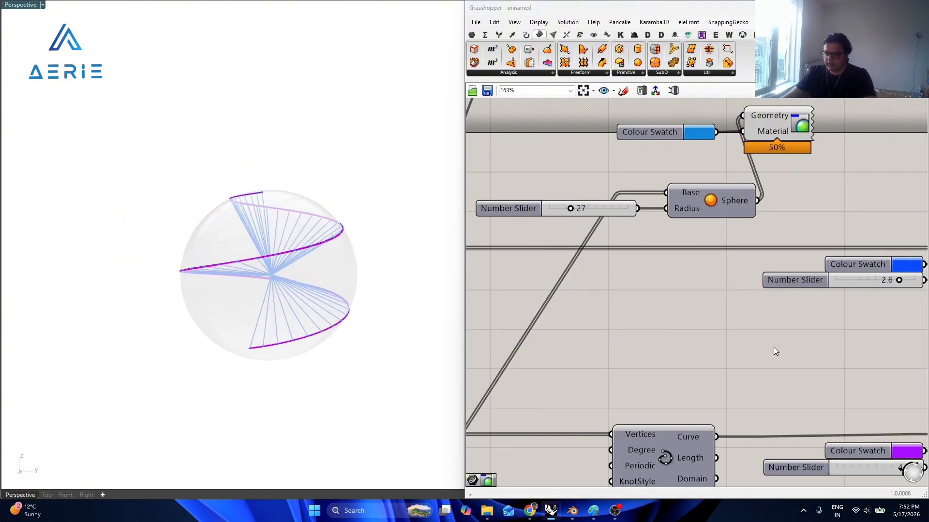
# Turn off the custom preview of the radial blue lines and inspect the spiral curve alone.
pyautogui.moveTo(774, 348); pyautogui.dragTo(586, 336, button='right')
pyautogui.click(820, 268)
pyautogui.hotkey('ctrl', 'q')
pyautogui.click(745, 314)
pyautogui.moveTo(232, 295); pyautogui.dragTo(140, 262, button='right')
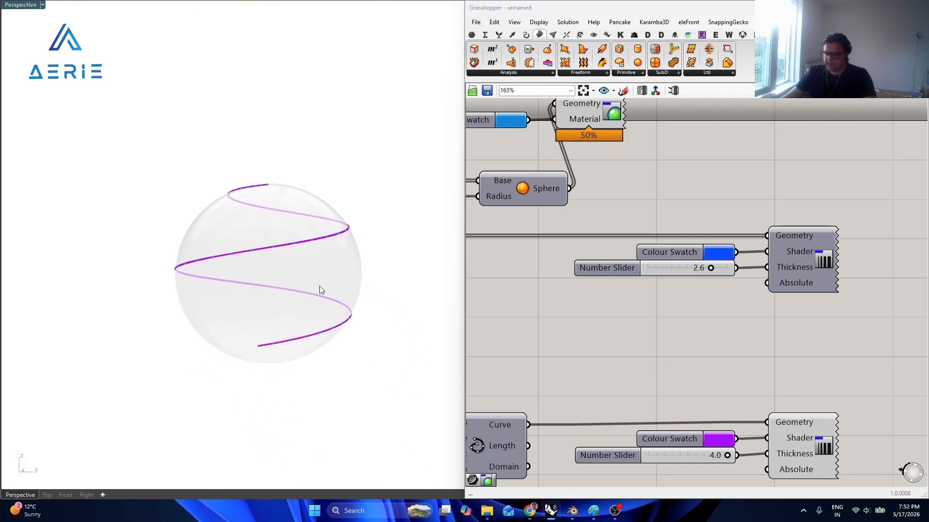
# Set the radius of the small point spheres to 41 and check them along the curve.
pyautogui.moveTo(612, 315); pyautogui.dragTo(684, 332, button='right')
pyautogui.moveTo(492, 238); pyautogui.dragTo(596, 249, button='right')
pyautogui.scroll(2, 576, 237)
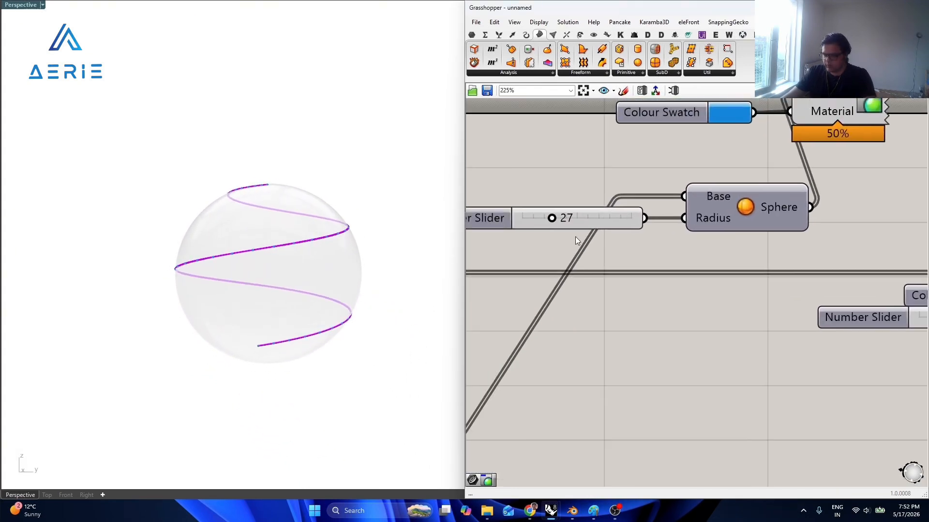
pyautogui.moveTo(553, 217); pyautogui.dragTo(568, 218)
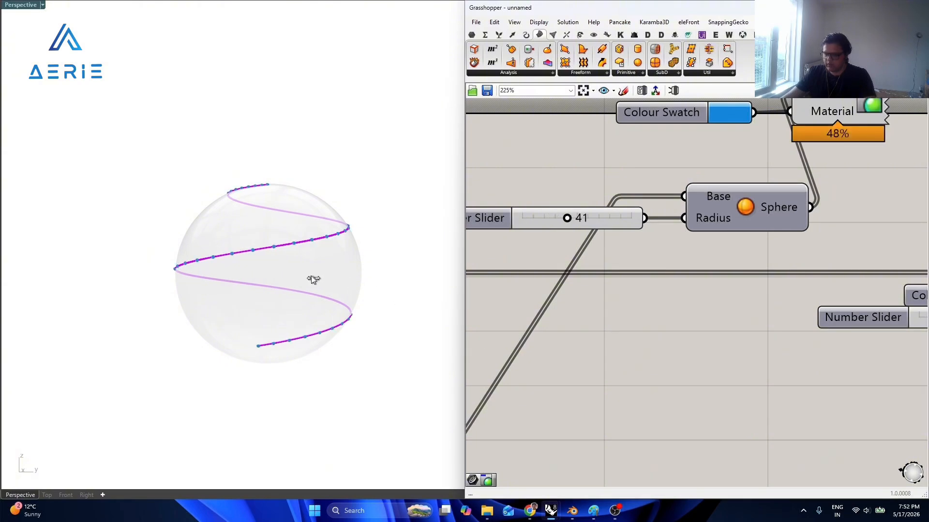
pyautogui.scroll(2, 313, 293)
# Vary the Z angle domain's start value while watching the spiral, and leave it at -18.
pyautogui.scroll(-5, 698, 245)
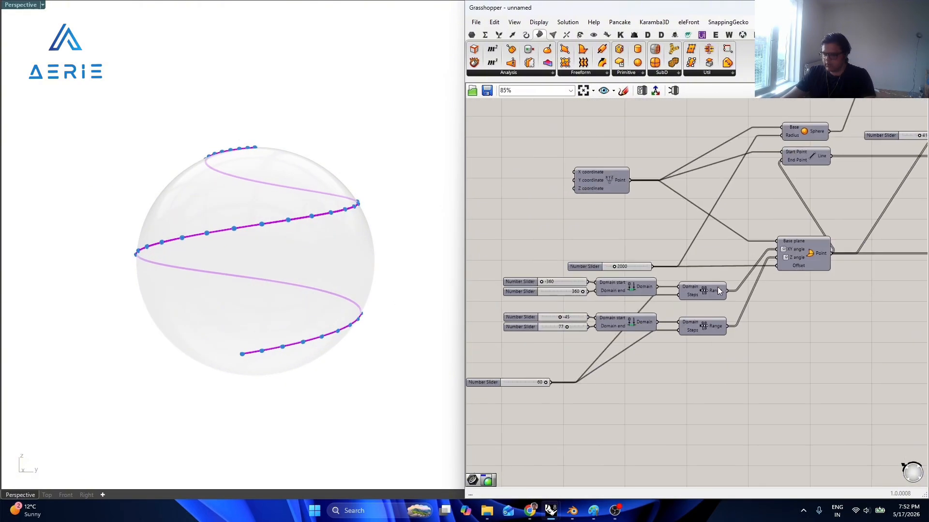
pyautogui.scroll(4, 719, 291)
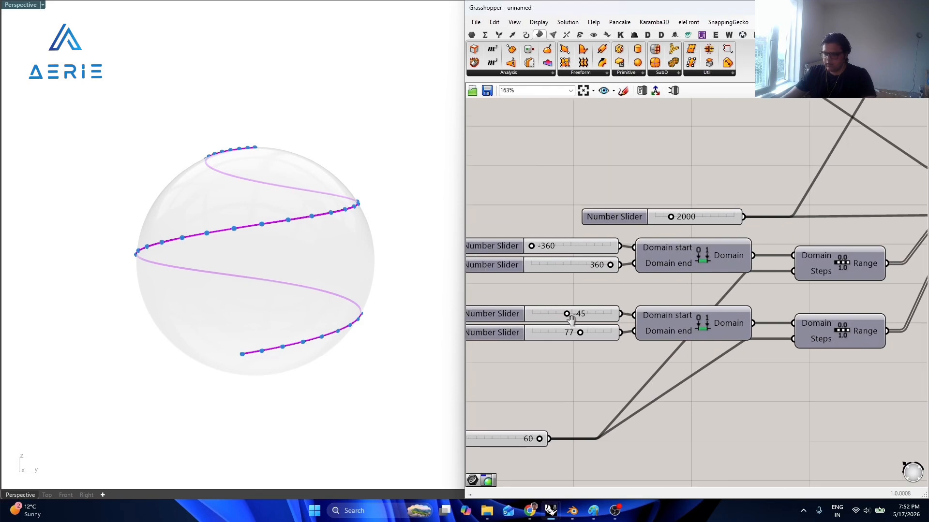
pyautogui.moveTo(575, 316)
pyautogui.mouseDown()
pyautogui.moveTo(583, 315)
pyautogui.moveTo(571, 315)
pyautogui.mouseUp()
pyautogui.moveTo(325, 217); pyautogui.dragTo(317, 292, button='right')
pyautogui.moveTo(571, 314); pyautogui.dragTo(584, 315)
pyautogui.moveTo(585, 317); pyautogui.dragTo(570, 313)
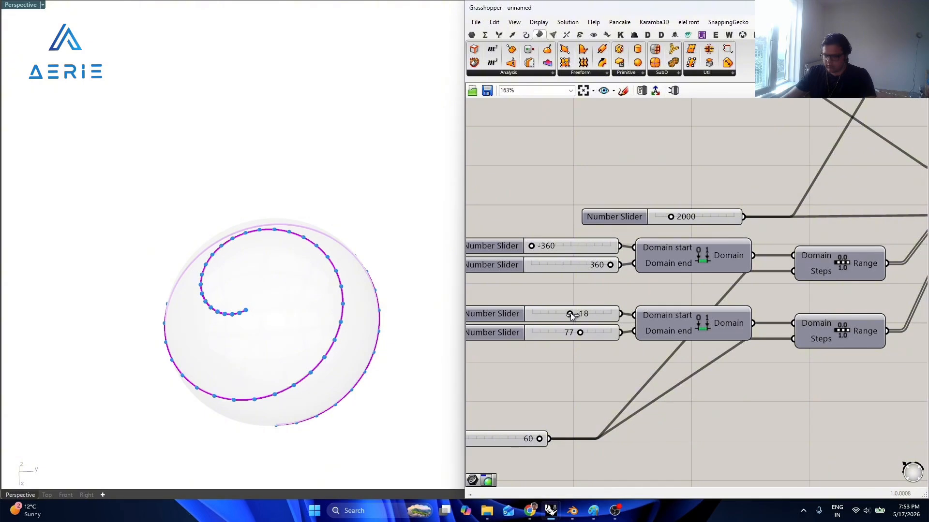
# Examine the spiral on the sphere and the layout of the whole definition.
pyautogui.moveTo(290, 290); pyautogui.dragTo(282, 240, button='right')
pyautogui.scroll(2, 283, 241)
pyautogui.scroll(-4, 694, 234)
pyautogui.moveTo(819, 241); pyautogui.dragTo(405, 312, button='right')
pyautogui.moveTo(193, 244); pyautogui.dragTo(230, 242, button='right')
pyautogui.moveTo(670, 265); pyautogui.dragTo(788, 248, button='right')
pyautogui.scroll(-2, 787, 249)
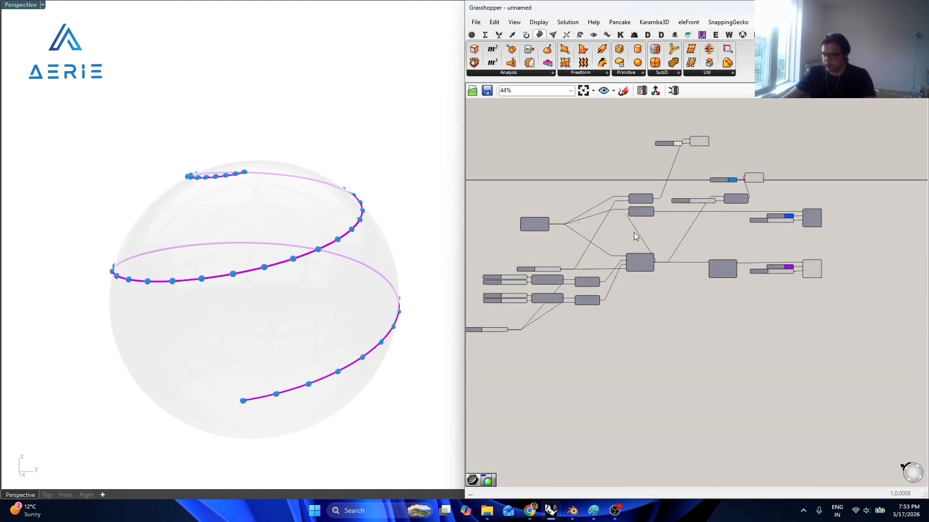
# Duplicate Point Polar together with its 2000 offset slider and place the copies below the Range components.
pyautogui.scroll(2, 589, 250)
pyautogui.moveTo(588, 250); pyautogui.dragTo(688, 244, button='right')
pyautogui.moveTo(807, 367); pyautogui.dragTo(507, 249)
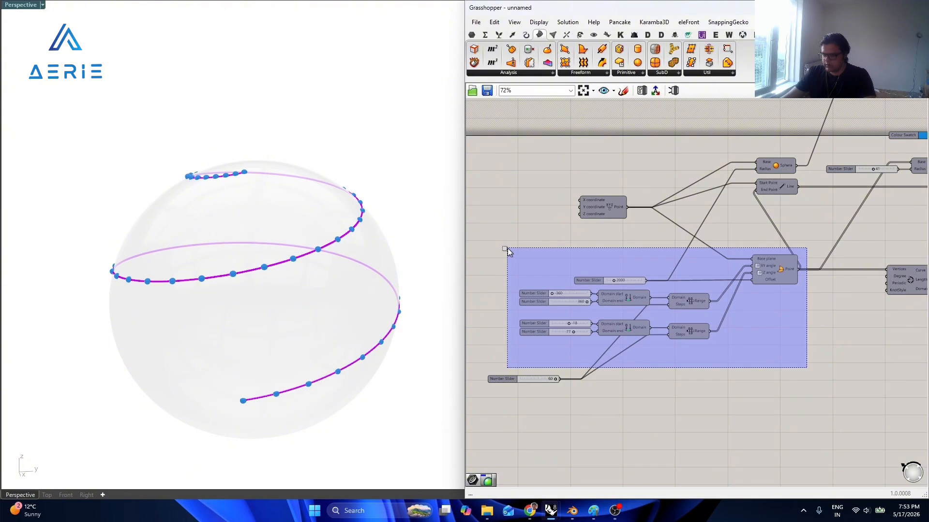
pyautogui.moveTo(508, 251); pyautogui.dragTo(711, 377)
pyautogui.scroll(1, 753, 271)
pyautogui.click(753, 272)
pyautogui.keyDown('shift'); pyautogui.click(570, 278); pyautogui.keyUp('shift')
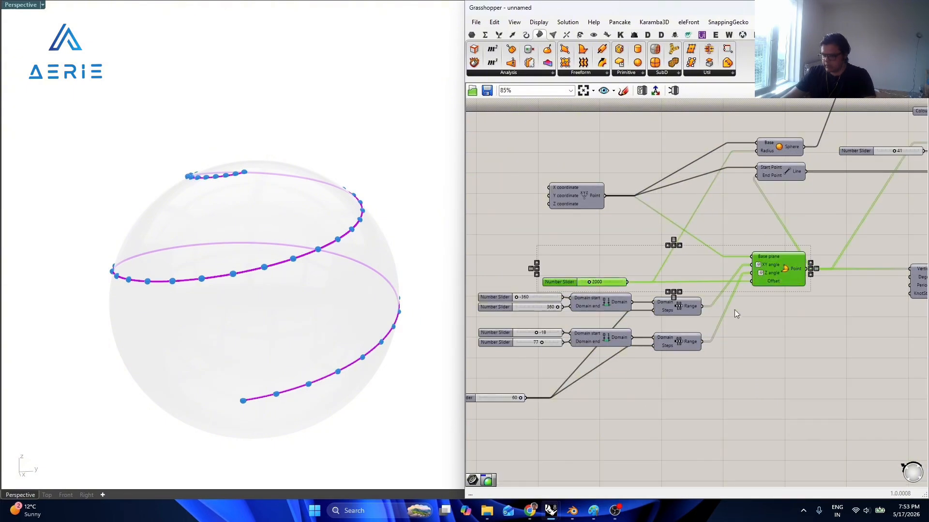
pyautogui.moveTo(791, 302); pyautogui.dragTo(727, 268, button='right')
pyautogui.hotkey('ctrl', 'c')
pyautogui.hotkey('ctrl', 'v')
pyautogui.moveTo(719, 254); pyautogui.dragTo(715, 470)
pyautogui.click(716, 388)
# Set the copied Point Polar's offset slider to 800.
pyautogui.moveTo(717, 388); pyautogui.dragTo(741, 290, button='right')
pyautogui.scroll(3, 532, 362)
pyautogui.scroll(3, 571, 368)
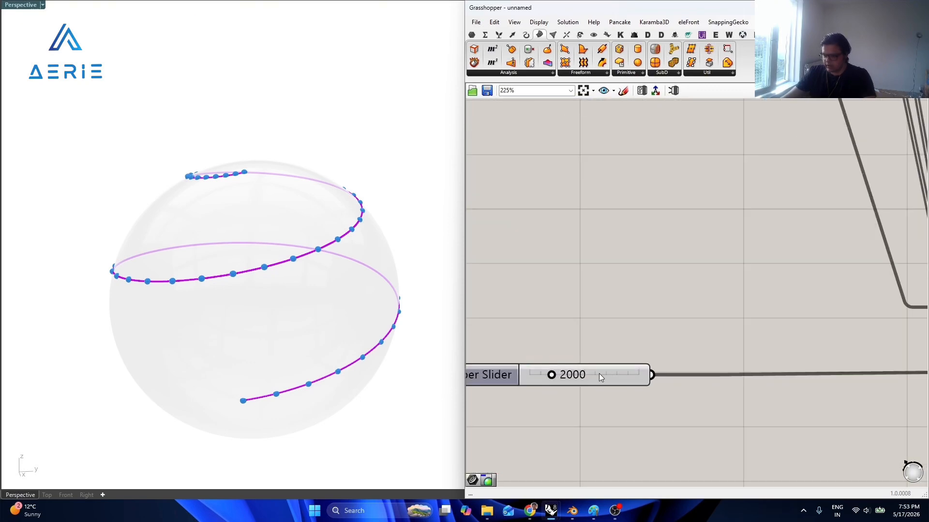
pyautogui.doubleClick(600, 374)
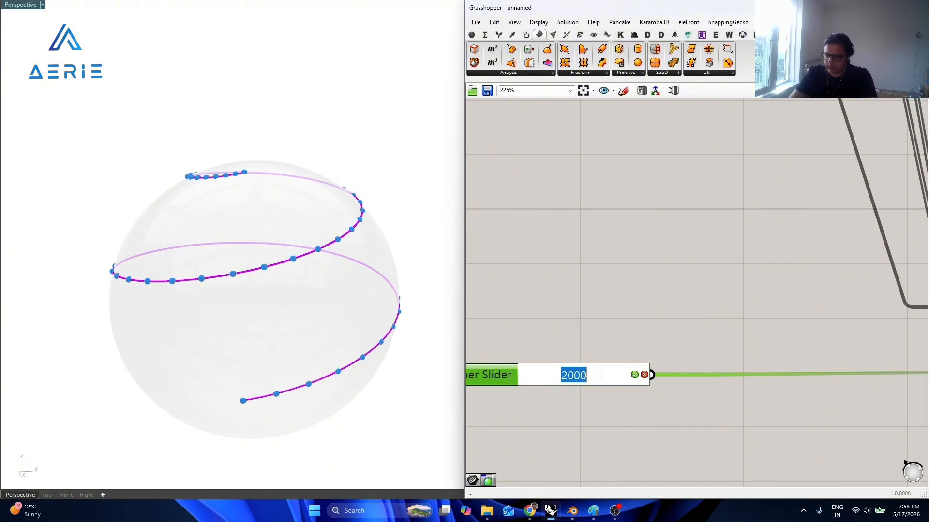
pyautogui.write('80')
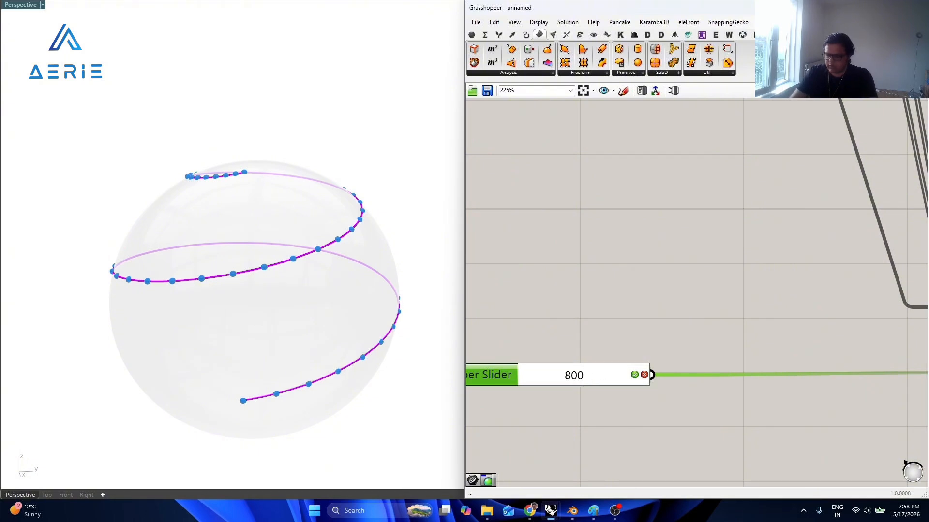
pyautogui.press('Return')
# Turn on the preview of the copied Point Polar and inspect its points inside the sphere.
pyautogui.scroll(-5, 614, 332)
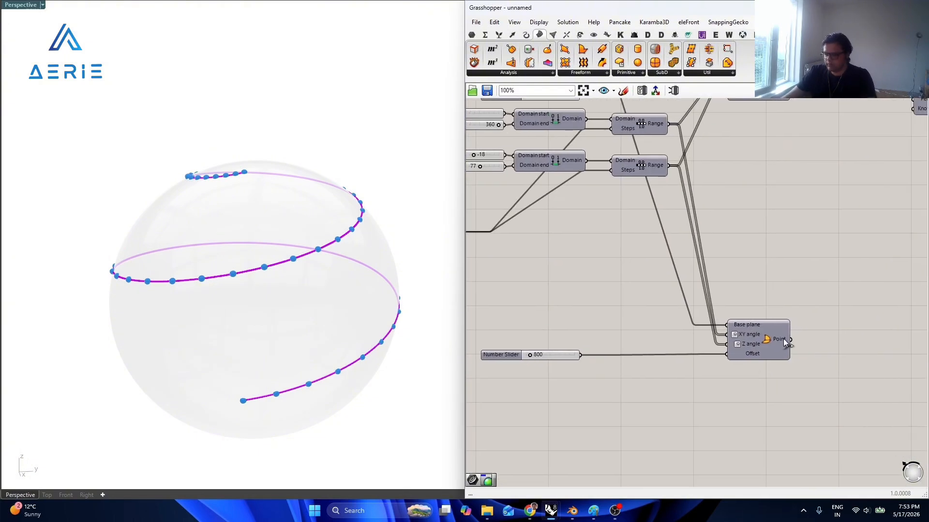
pyautogui.click(773, 344)
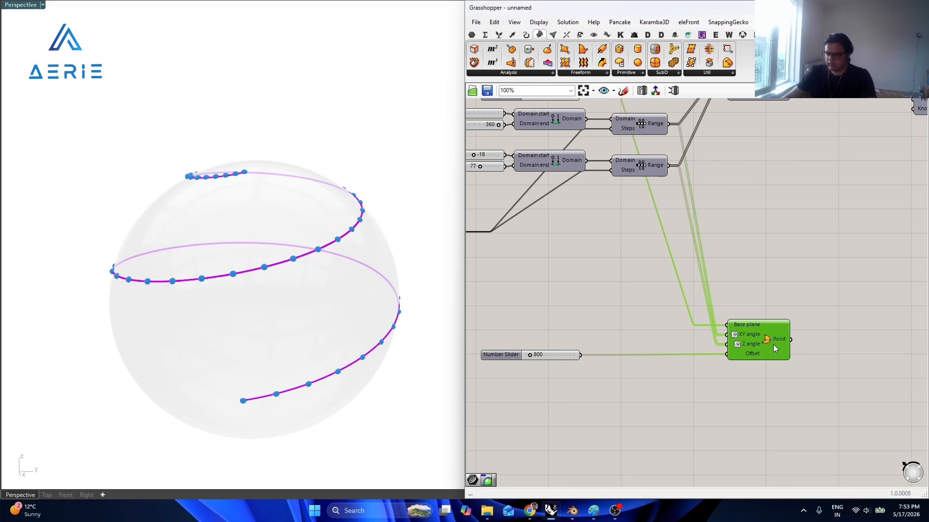
pyautogui.click(775, 388)
pyautogui.moveTo(161, 310); pyautogui.dragTo(149, 282, button='right')
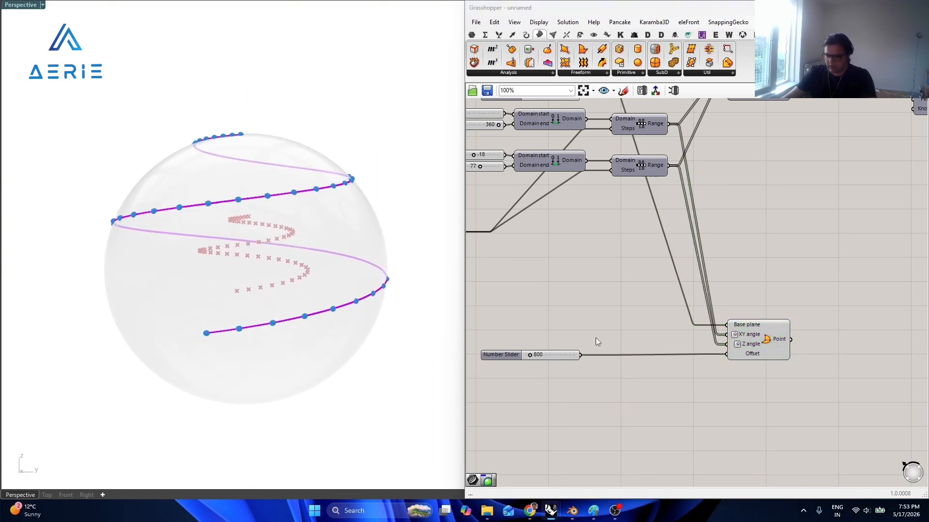
# Delete the copied Point Polar component and its 800 offset slider from below the Range components.
pyautogui.moveTo(663, 311); pyautogui.dragTo(713, 367, button='right')
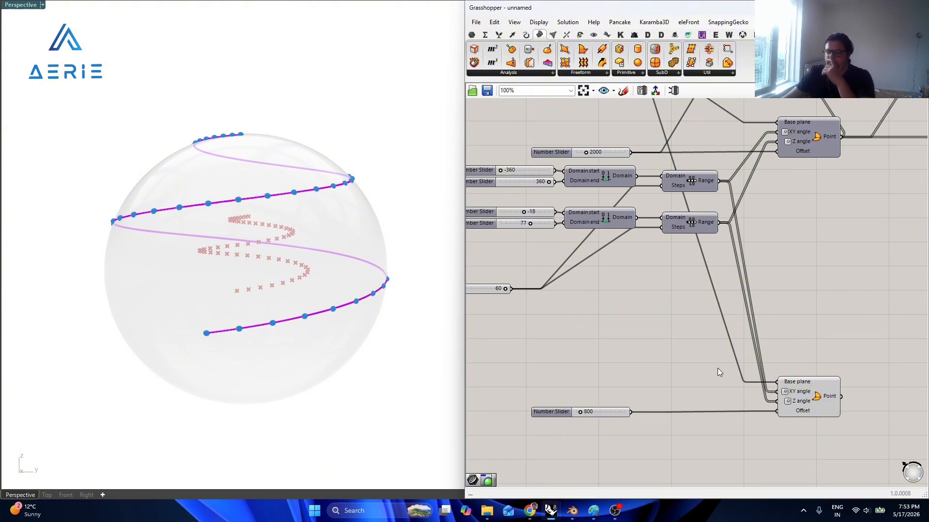
pyautogui.click(813, 410)
pyautogui.press('Delete')
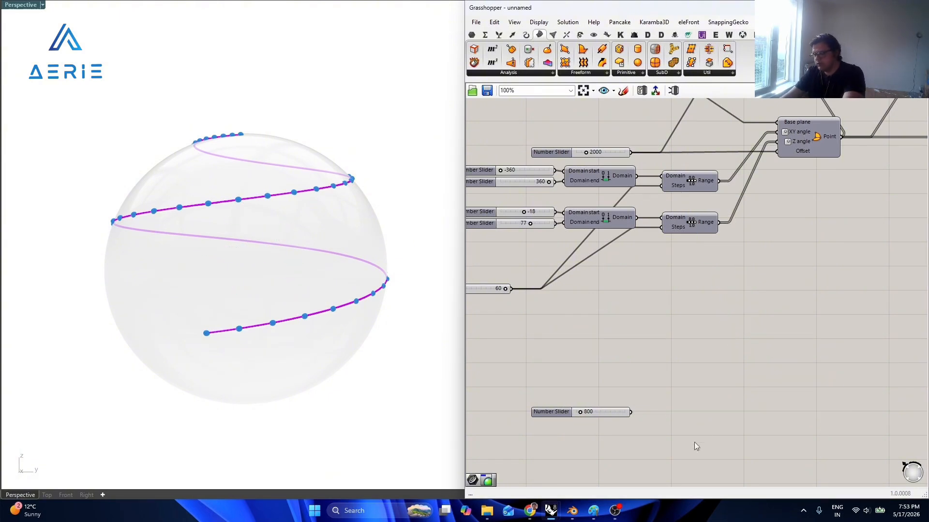
pyautogui.moveTo(695, 442); pyautogui.dragTo(573, 381)
pyautogui.press('Delete')
# Add an Evaluate Curve component below the interpolated curve component and feed it the interpolated curve.
pyautogui.moveTo(754, 336); pyautogui.dragTo(640, 393, button='right')
pyautogui.scroll(-3, 648, 365)
pyautogui.moveTo(743, 309); pyautogui.dragTo(611, 332, button='right')
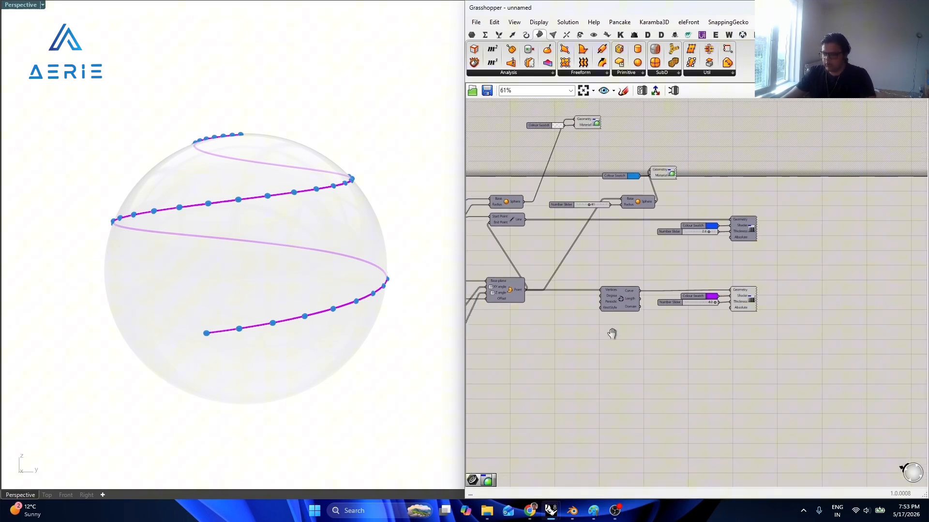
pyautogui.doubleClick(619, 374)
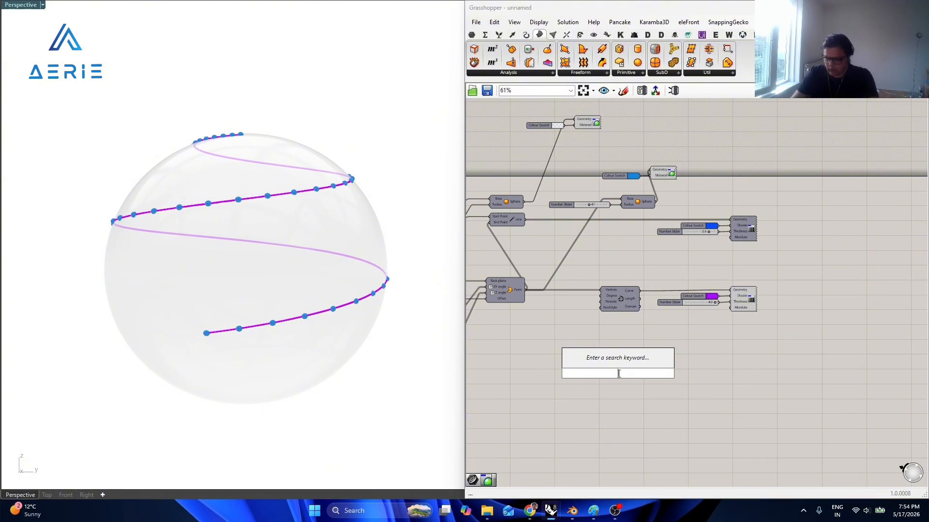
pyautogui.write('evaluatr')
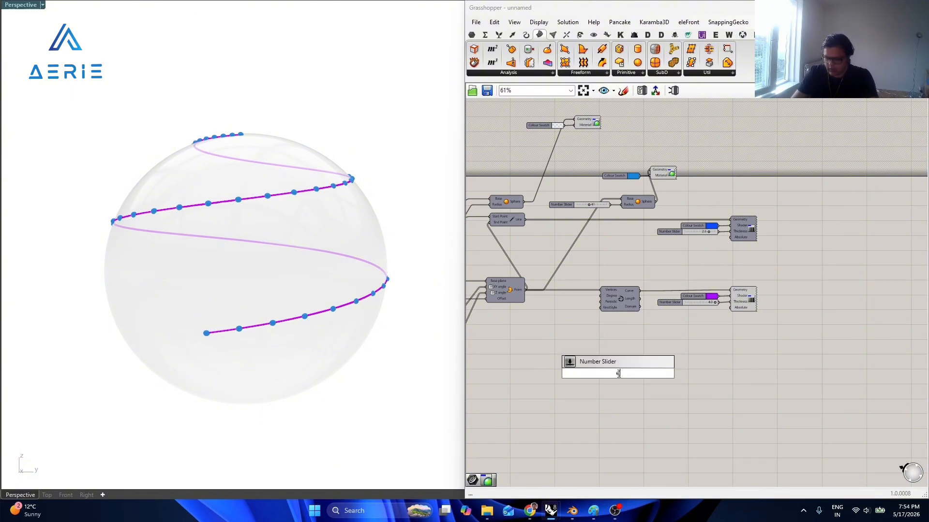
pyautogui.press('BackSpace')
pyautogui.press('BackSpace')
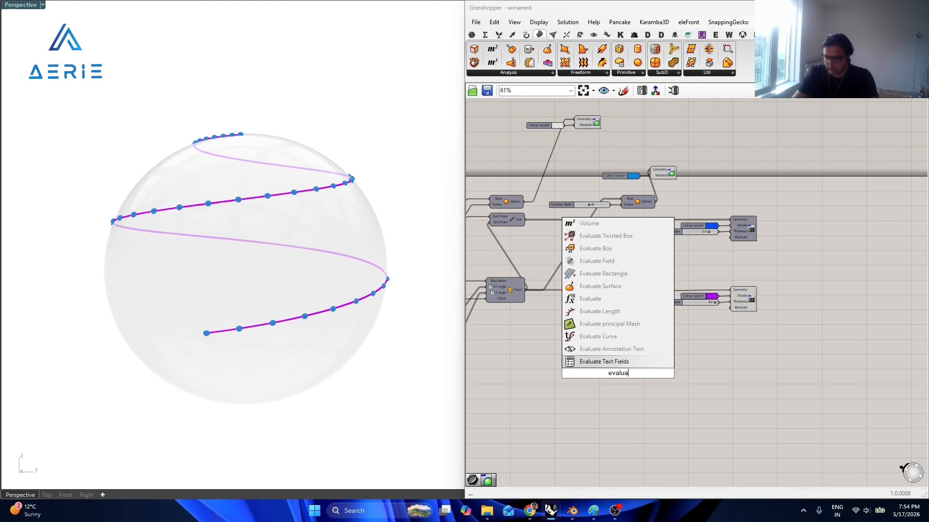
pyautogui.write('te curve')
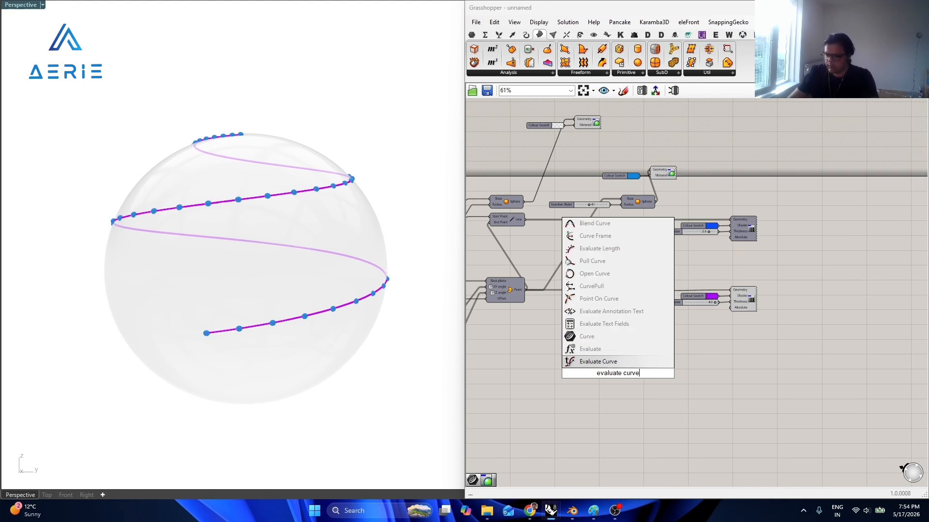
pyautogui.press('Return')
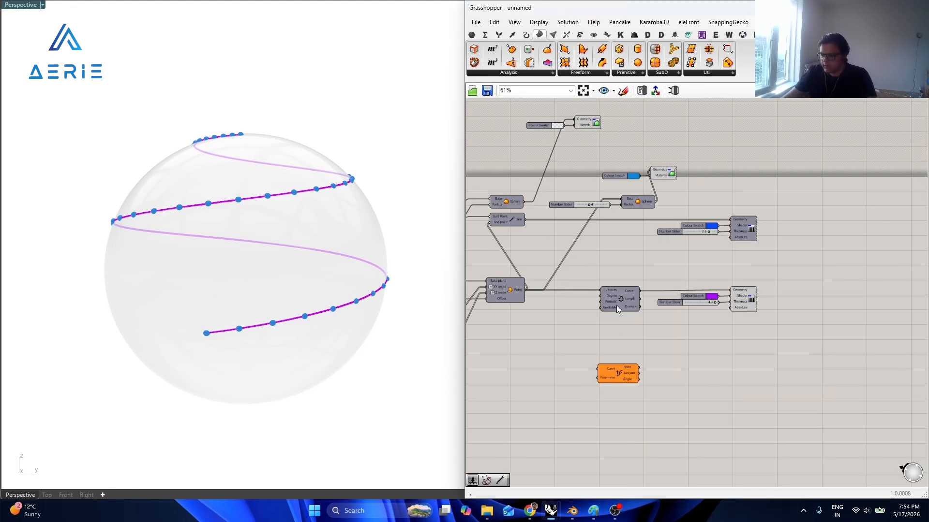
pyautogui.scroll(1, 555, 292)
pyautogui.moveTo(555, 292); pyautogui.dragTo(646, 291, button='right')
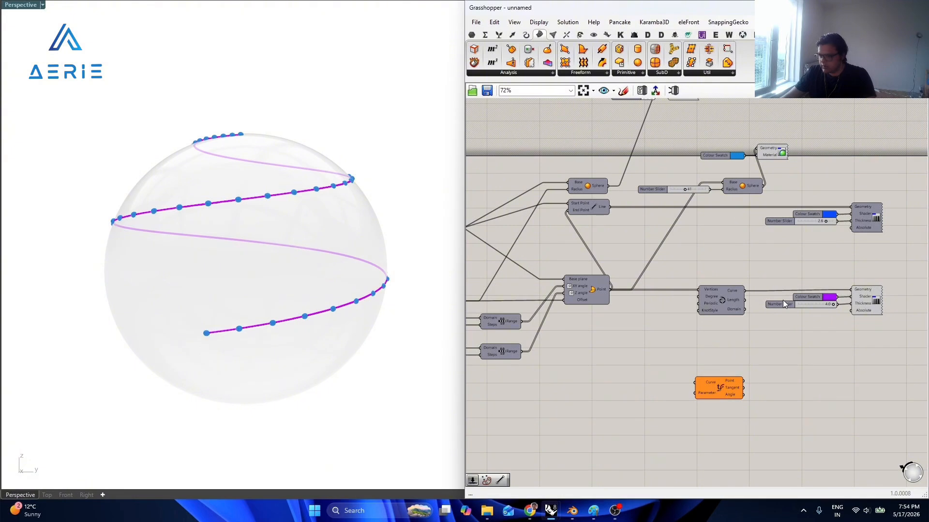
pyautogui.moveTo(745, 293); pyautogui.dragTo(694, 383)
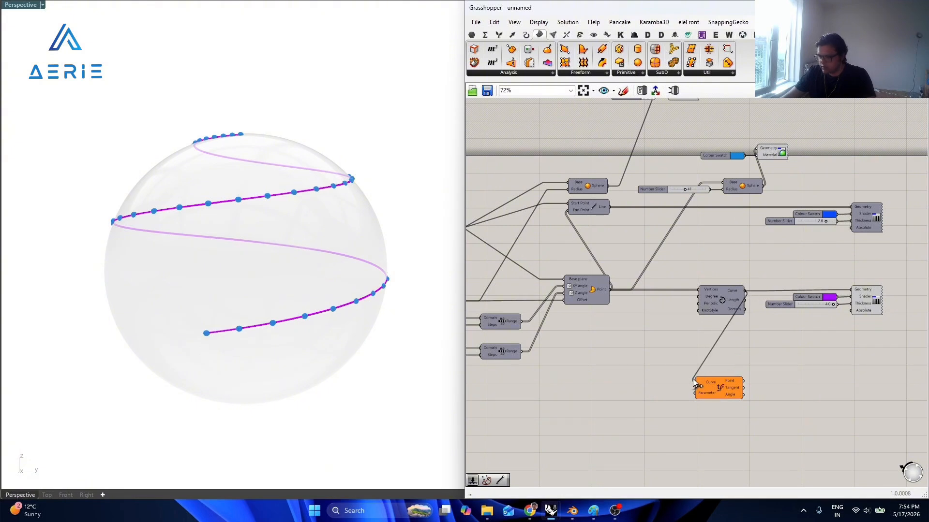
pyautogui.scroll(1, 642, 333)
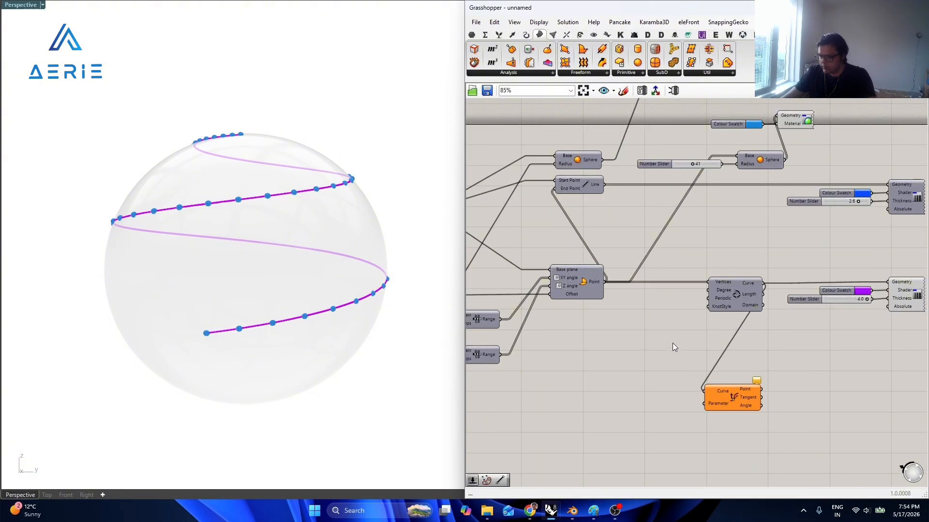
# Add a Curve Closest Point component and feed it the Point Polar points and the interpolated curve.
pyautogui.moveTo(726, 399); pyautogui.dragTo(816, 386)
pyautogui.doubleClick(710, 358)
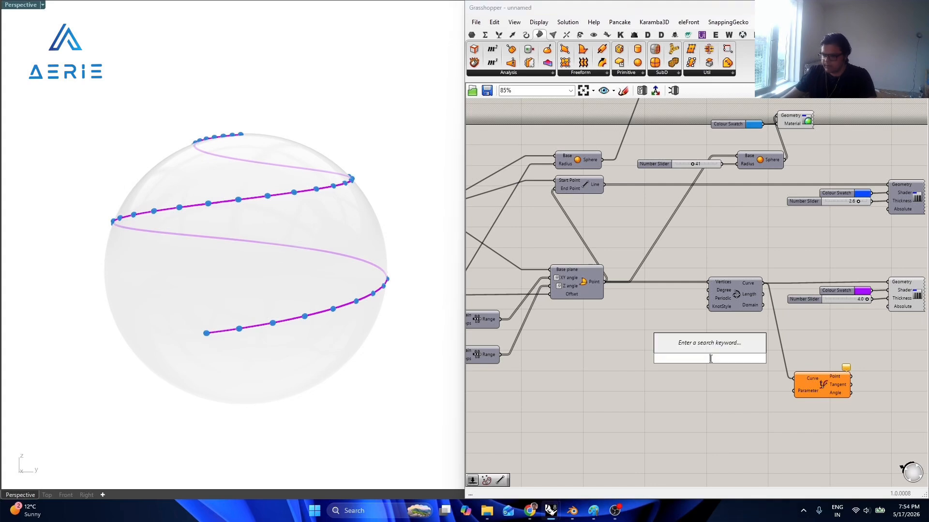
pyautogui.write('curve closes')
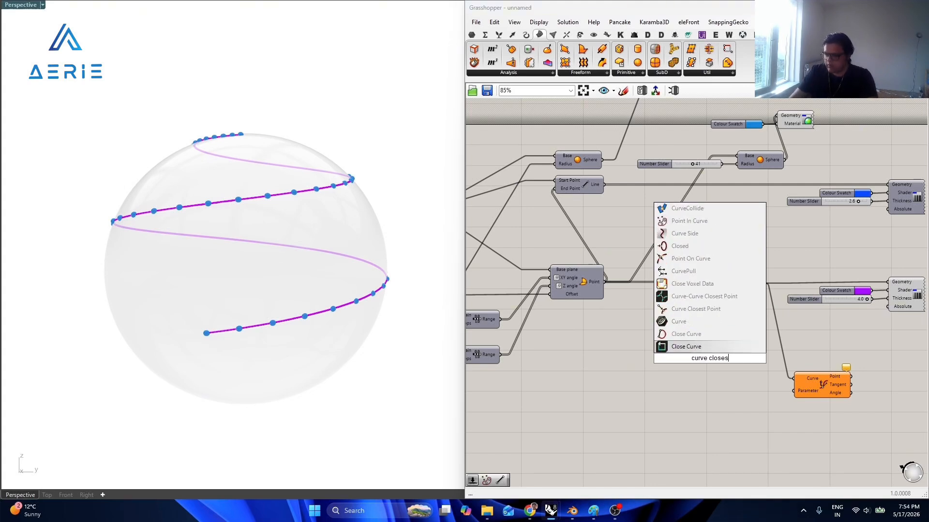
pyautogui.write('t')
pyautogui.press('Return')
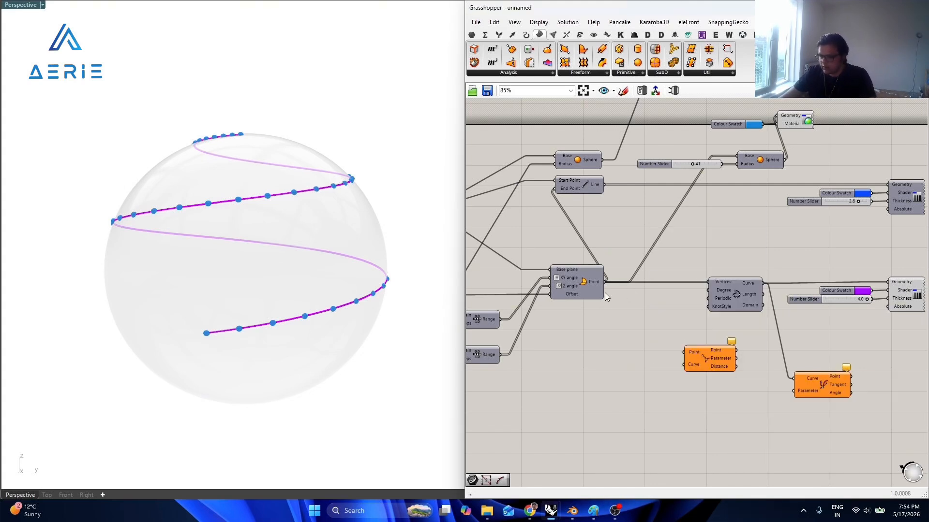
pyautogui.moveTo(642, 336); pyautogui.dragTo(685, 352)
pyautogui.moveTo(762, 284); pyautogui.dragTo(686, 364)
pyautogui.click(711, 364)
# Move the spiral's preview component with its purple swatch and 4.0 thickness slider up, clearing space beside the interpolated curve.
pyautogui.scroll(3, 799, 426)
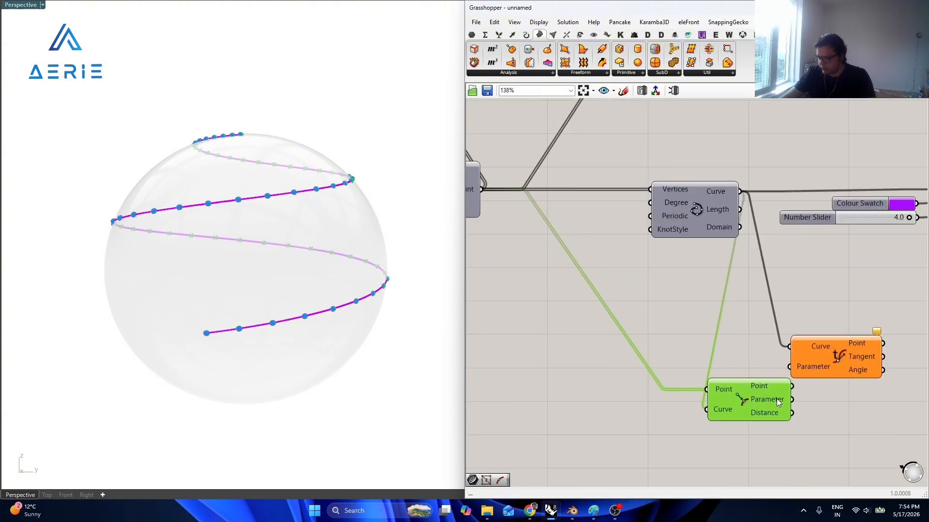
pyautogui.scroll(3, 776, 399)
pyautogui.moveTo(776, 398); pyautogui.dragTo(634, 396, button='right')
pyautogui.scroll(-4, 634, 396)
pyautogui.moveTo(683, 353); pyautogui.dragTo(704, 334)
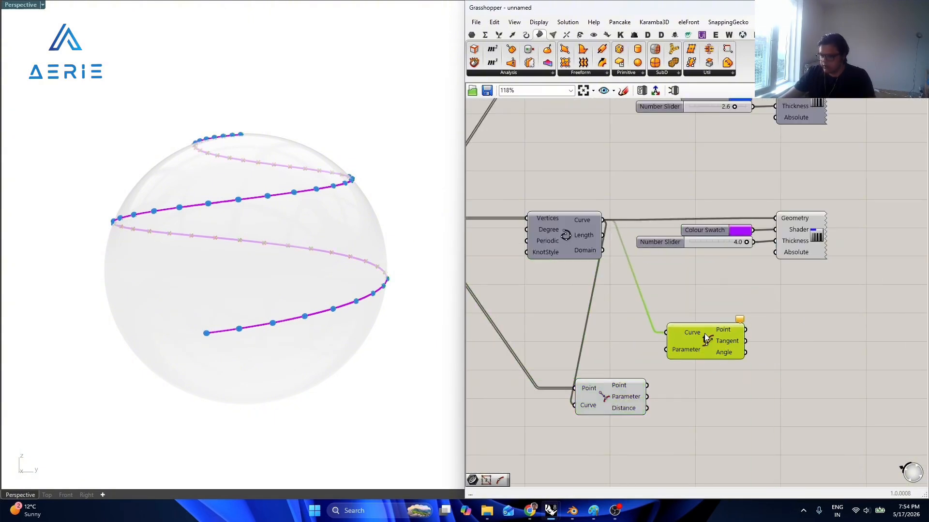
pyautogui.moveTo(833, 284); pyautogui.dragTo(684, 286, button='right')
pyautogui.moveTo(713, 284); pyautogui.dragTo(586, 232)
pyautogui.scroll(-2, 611, 242)
pyautogui.moveTo(643, 249); pyautogui.dragTo(608, 192)
# Connect the closest-point Parameter output to Evaluate Curve's Parameter and arrange both components in line with the interpolated curve.
pyautogui.moveTo(553, 250); pyautogui.dragTo(648, 284, button='right')
pyautogui.scroll(2, 643, 312)
pyautogui.moveTo(674, 368); pyautogui.dragTo(670, 257)
pyautogui.moveTo(596, 405); pyautogui.dragTo(657, 308)
pyautogui.moveTo(678, 251); pyautogui.dragTo(750, 255)
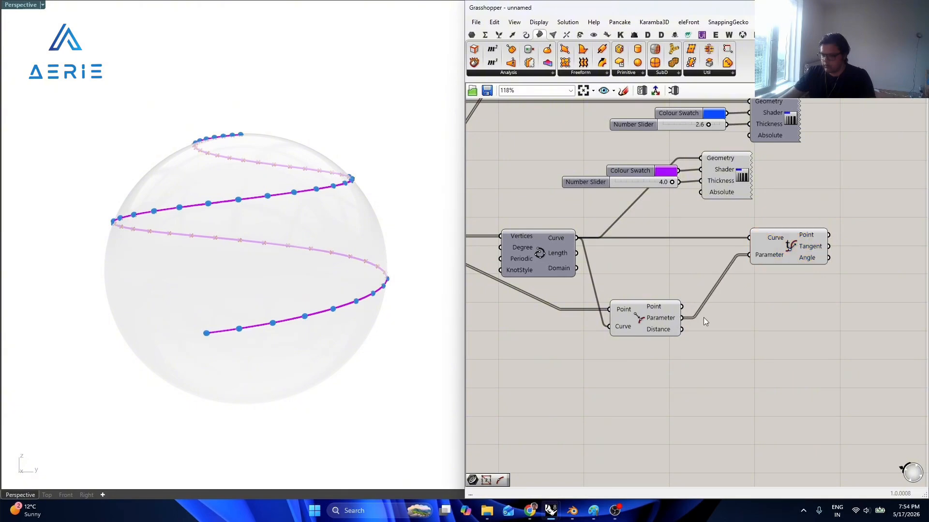
pyautogui.moveTo(638, 325); pyautogui.dragTo(645, 291)
pyautogui.moveTo(780, 256); pyautogui.dragTo(740, 321, button='right')
pyautogui.moveTo(741, 321); pyautogui.dragTo(712, 321)
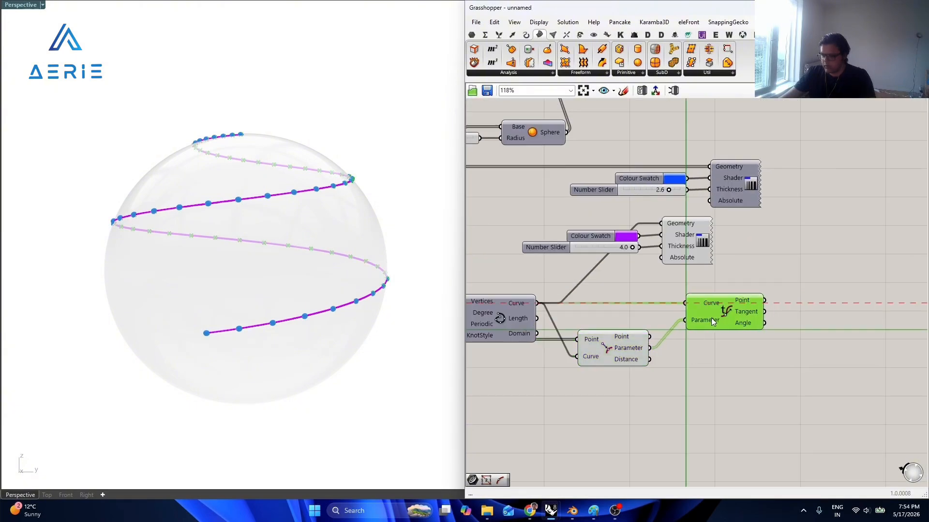
pyautogui.scroll(2, 775, 316)
pyautogui.scroll(1, 776, 317)
pyautogui.moveTo(730, 372); pyautogui.dragTo(634, 372, button='right')
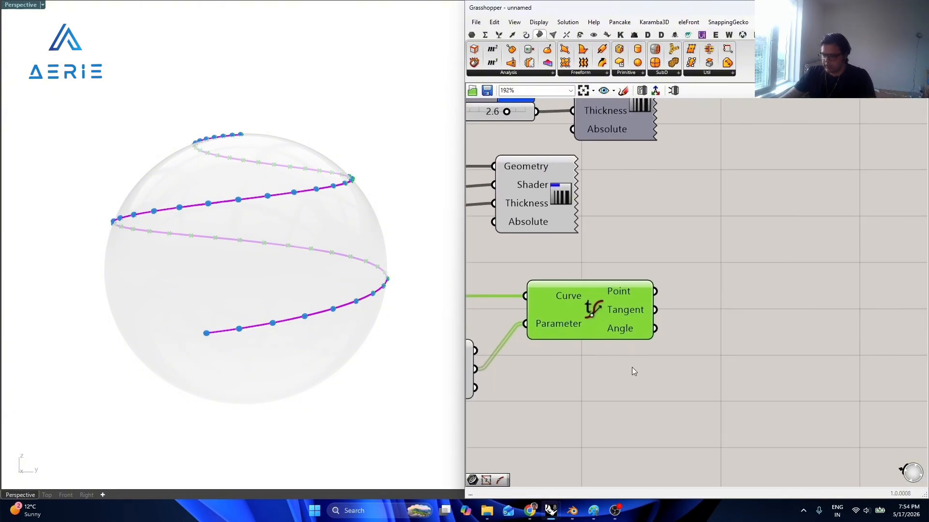
# Add a Line SDL component with Evaluate Curve's Point as its start and Tangent as its direction.
pyautogui.moveTo(277, 250); pyautogui.dragTo(288, 290, button='right')
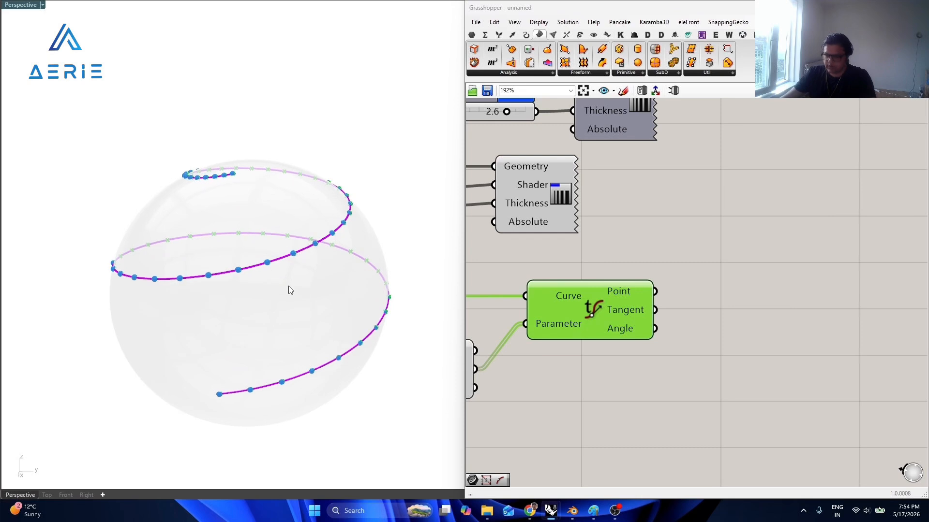
pyautogui.doubleClick(771, 378)
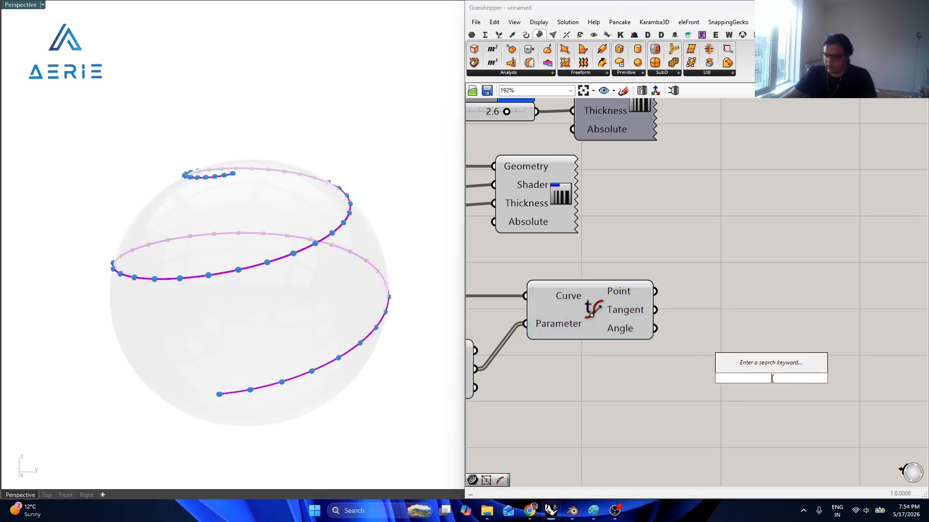
pyautogui.write('line sdl')
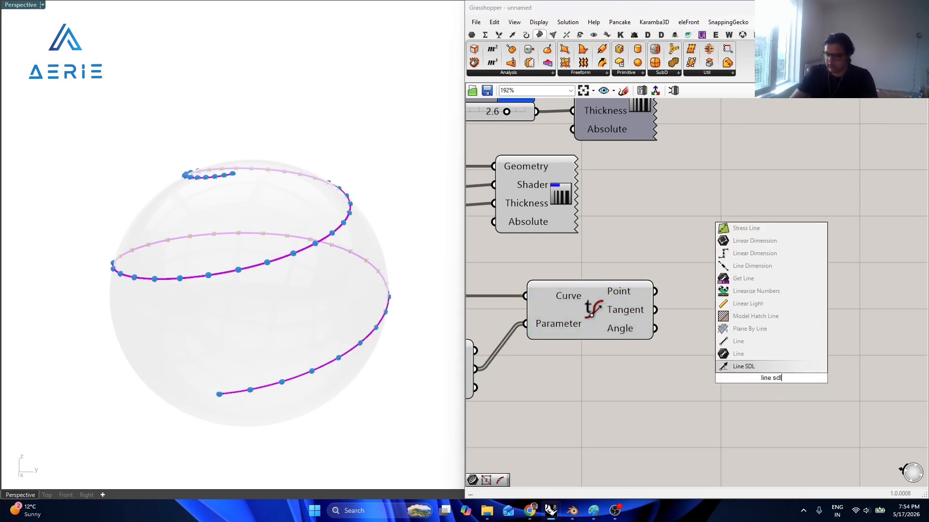
pyautogui.press('Return')
pyautogui.moveTo(660, 308)
pyautogui.mouseDown()
pyautogui.moveTo(707, 387)
pyautogui.moveTo(714, 355)
pyautogui.moveTo(655, 291)
pyautogui.mouseUp()
pyautogui.moveTo(762, 385); pyautogui.dragTo(805, 330)
# Add a number slider set to 1200 and connect it to the Line SDL's Length, then view the lines.
pyautogui.doubleClick(690, 397)
pyautogui.write('1200')
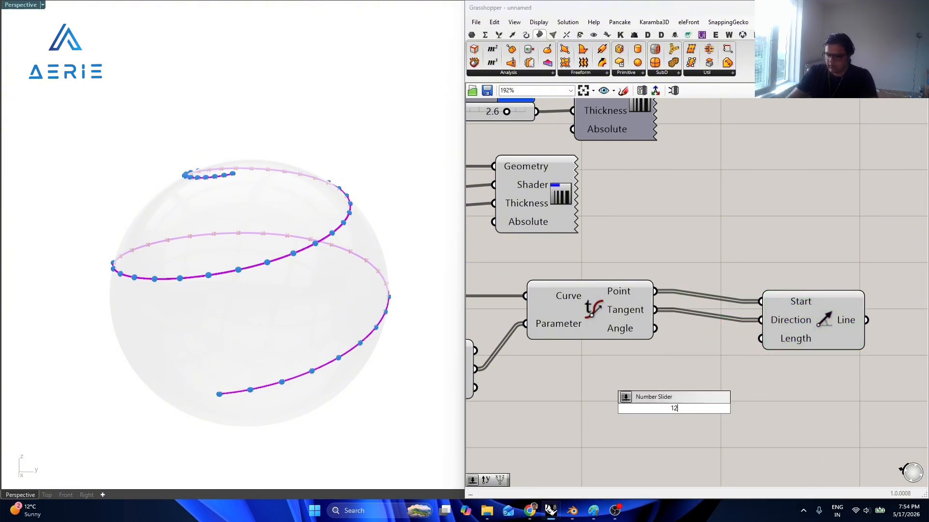
pyautogui.press('Return')
pyautogui.moveTo(764, 340); pyautogui.dragTo(763, 401)
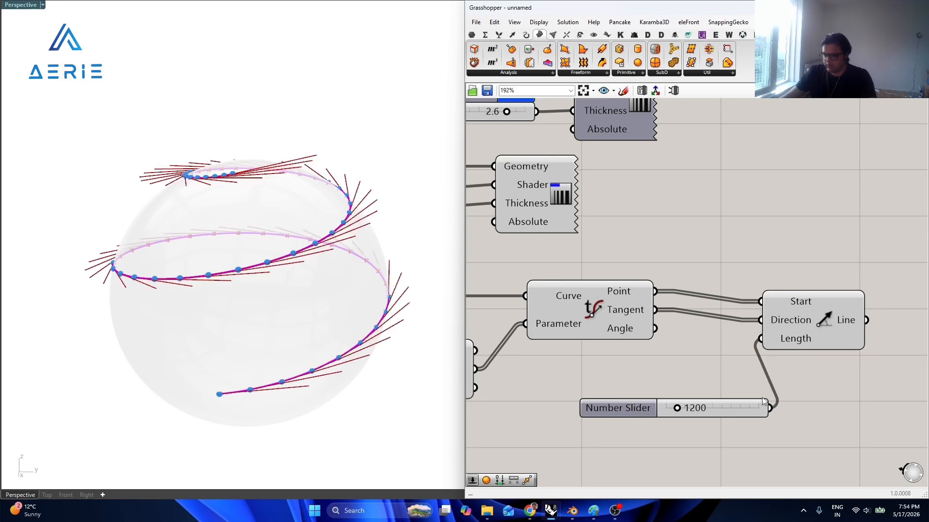
pyautogui.moveTo(232, 309); pyautogui.dragTo(279, 305, button='right')
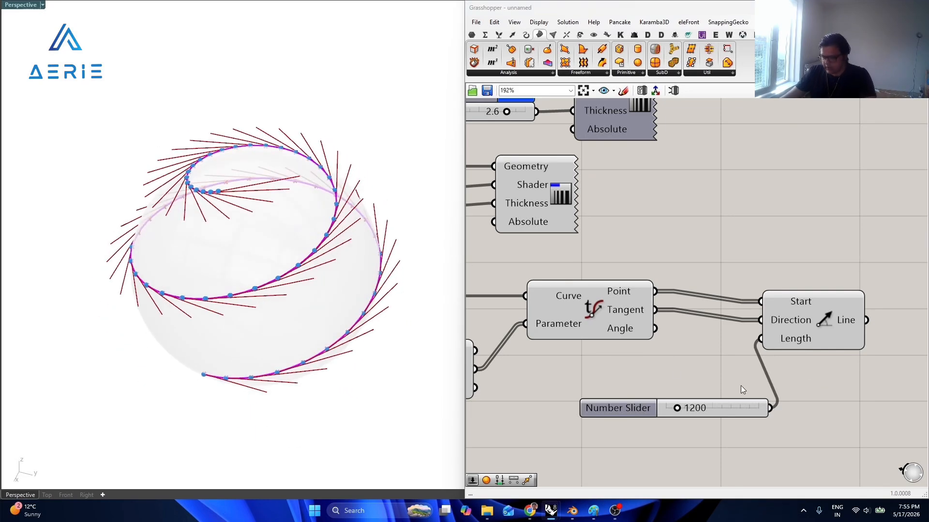
# Add a Cross Product component between Evaluate Curve and Line SDL and connect the Tangent to its Vector A.
pyautogui.doubleClick(694, 367)
pyautogui.write('c')
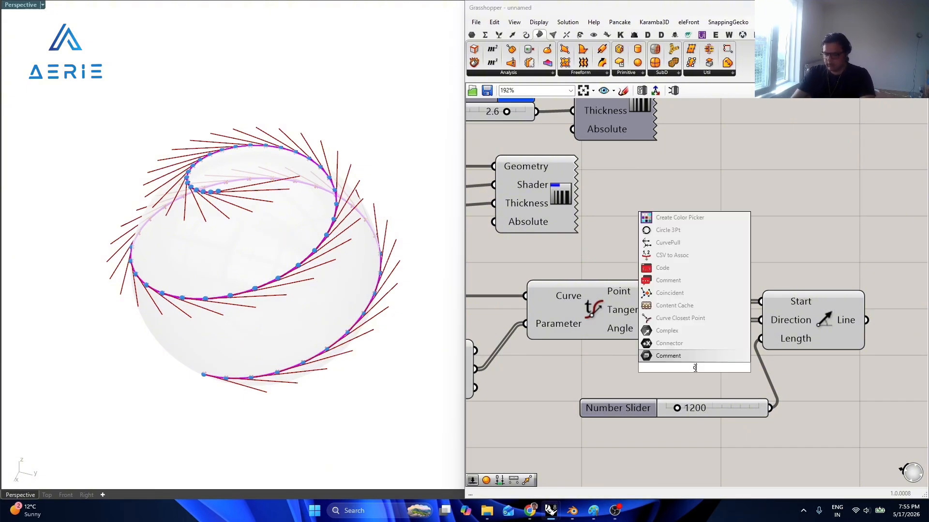
pyautogui.write('ross')
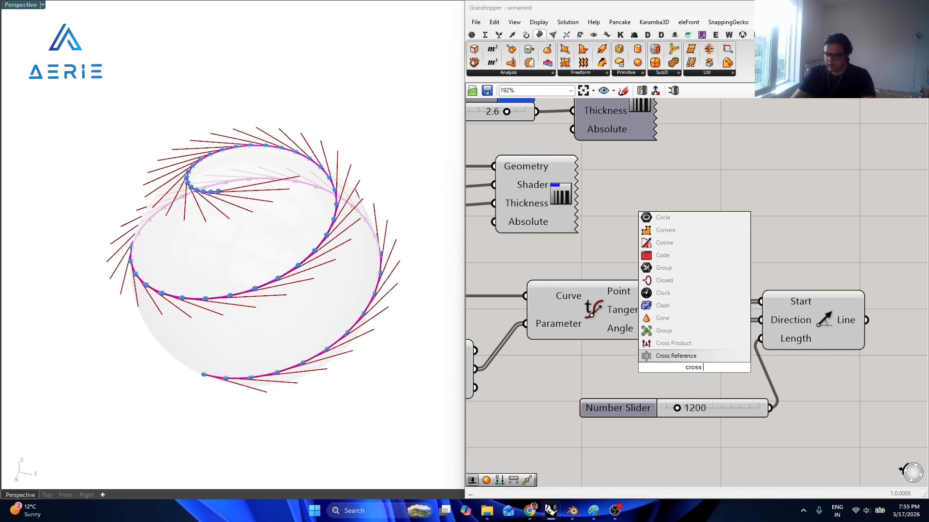
pyautogui.press('Up')
pyautogui.press('Return')
pyautogui.moveTo(818, 300); pyautogui.dragTo(767, 295, button='right')
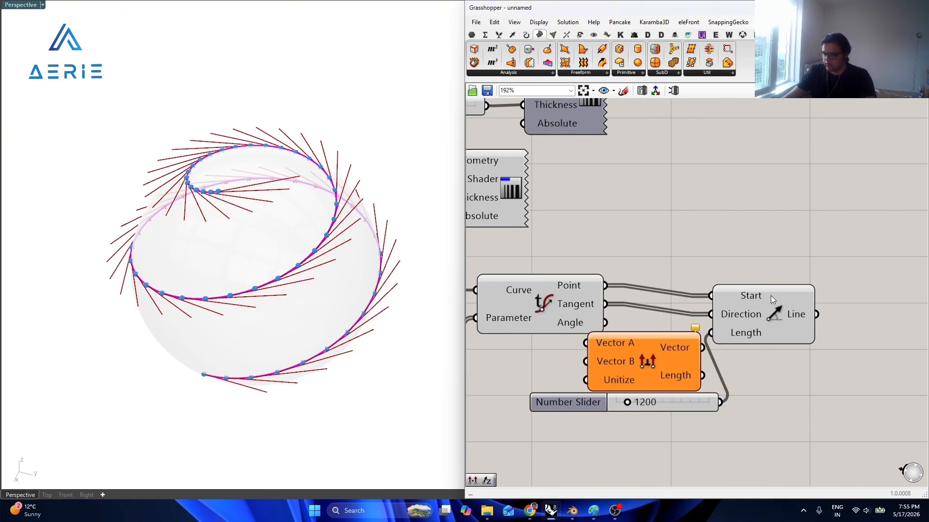
pyautogui.moveTo(771, 295); pyautogui.dragTo(852, 299)
pyautogui.moveTo(593, 350); pyautogui.dragTo(641, 336)
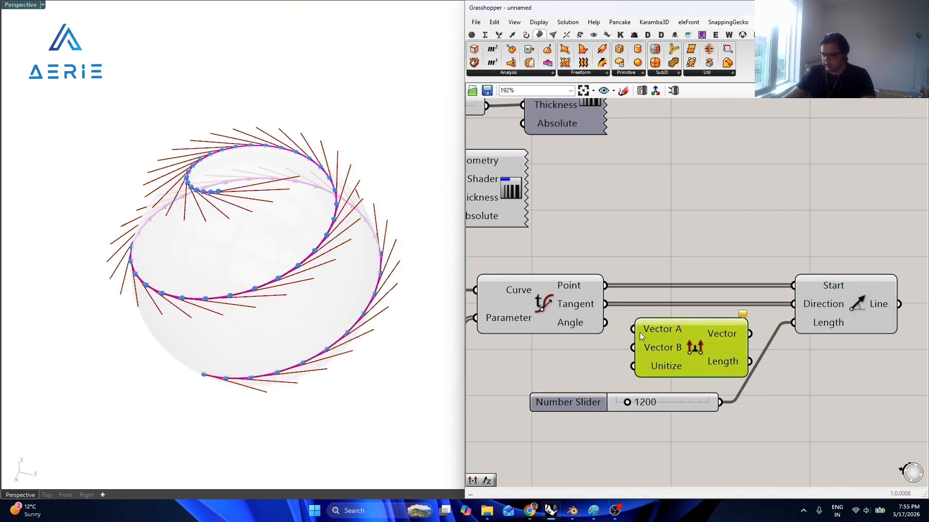
pyautogui.moveTo(607, 304); pyautogui.dragTo(668, 330)
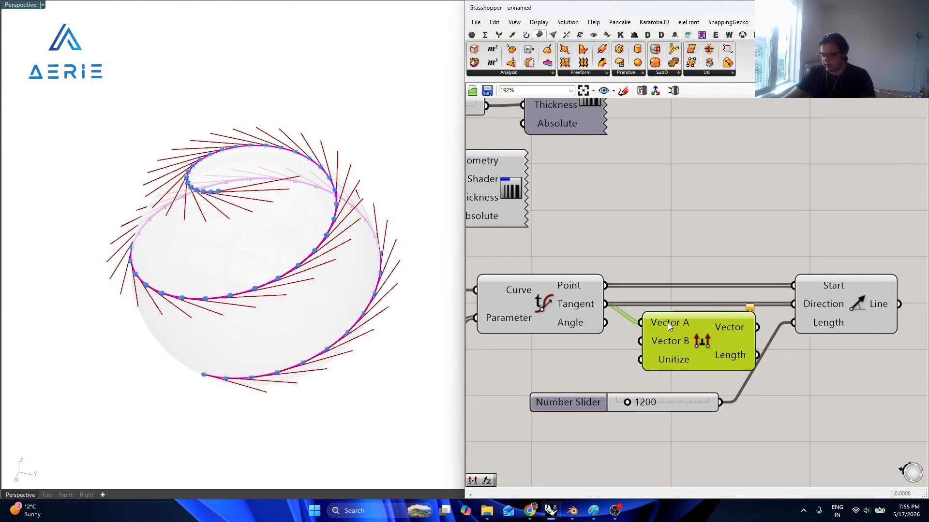
# Add a Unit Z component and connect its unit vector to the Cross Product's Vector B.
pyautogui.doubleClick(585, 361)
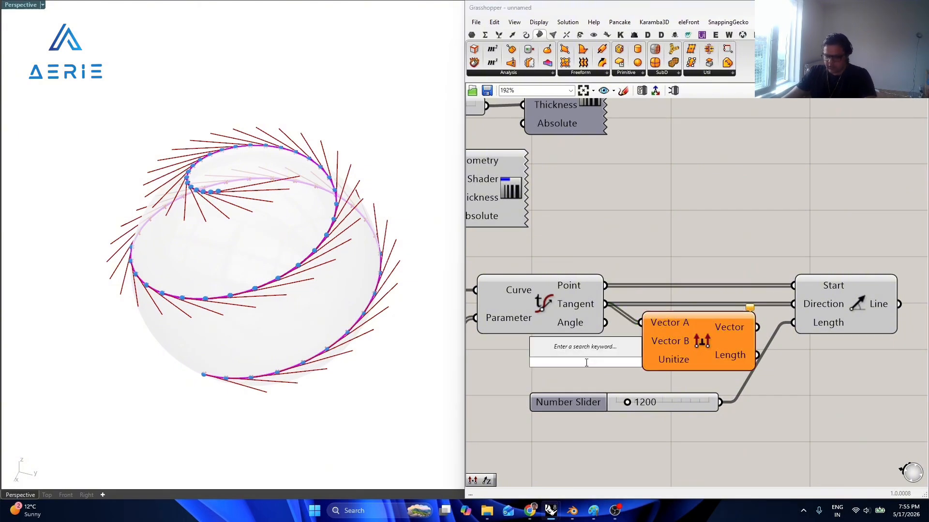
pyautogui.write('z')
pyautogui.press('Return')
pyautogui.moveTo(605, 362); pyautogui.dragTo(564, 352)
pyautogui.moveTo(641, 342); pyautogui.dragTo(605, 352)
pyautogui.moveTo(686, 342); pyautogui.dragTo(689, 345)
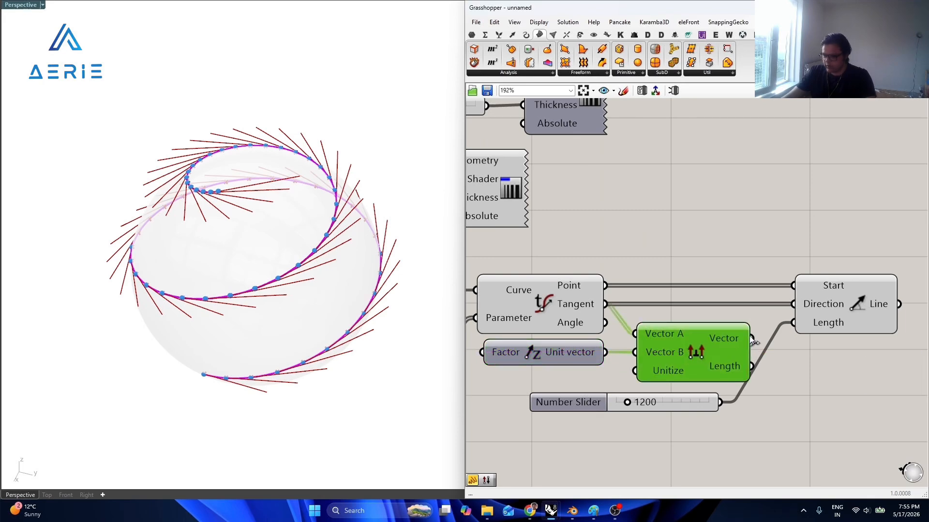
# Replace the Line SDL's direction with the Cross Product vector and inspect the lines around the sphere.
pyautogui.moveTo(751, 339); pyautogui.dragTo(794, 303)
pyautogui.moveTo(232, 305); pyautogui.dragTo(226, 251, button='right')
pyautogui.moveTo(885, 350); pyautogui.dragTo(733, 356, button='right')
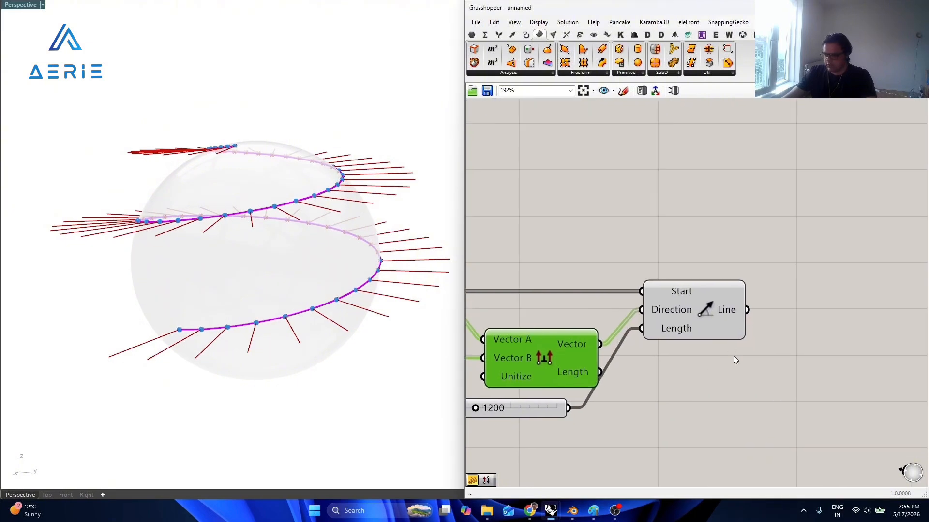
# Insert a Reverse vector component between the Cross Product and the Line SDL's Direction and inspect the inward-pointing lines.
pyautogui.moveTo(699, 307); pyautogui.dragTo(788, 307)
pyautogui.doubleClick(695, 409)
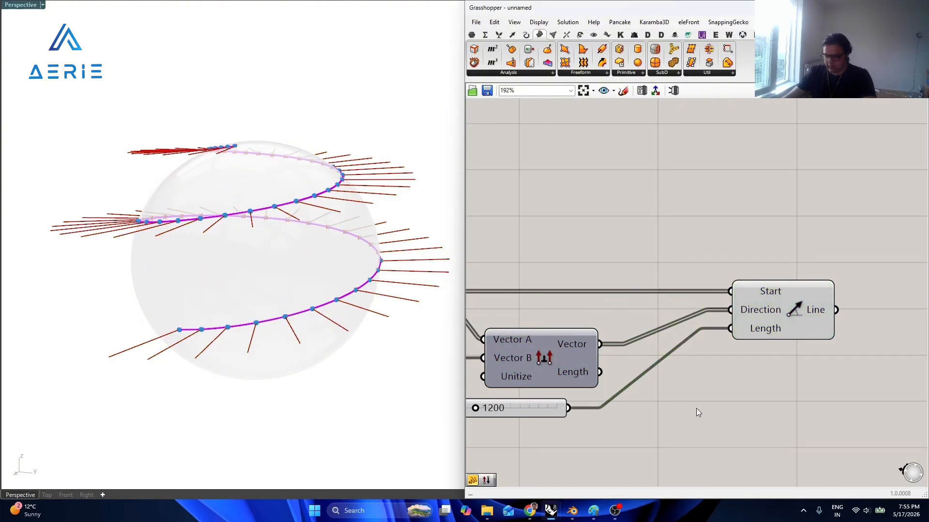
pyautogui.write('reverse')
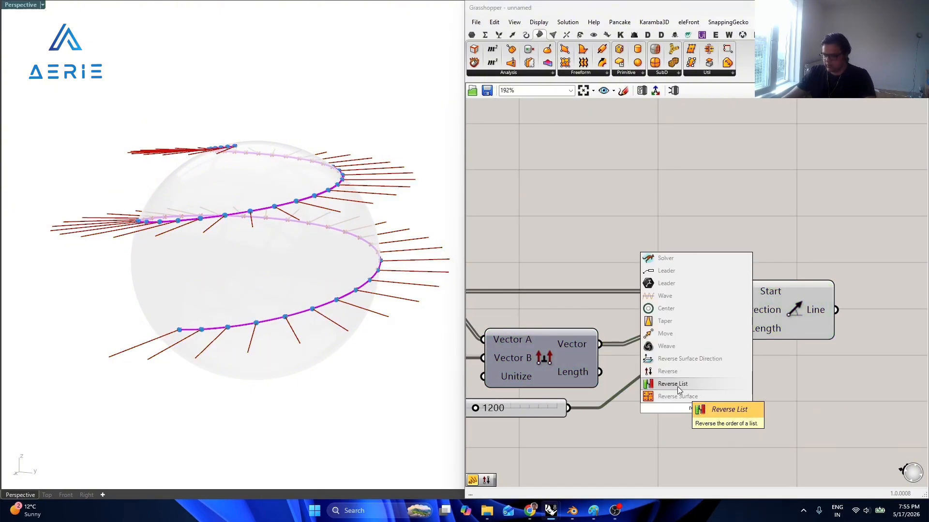
pyautogui.click(678, 375)
pyautogui.moveTo(600, 343); pyautogui.dragTo(670, 348)
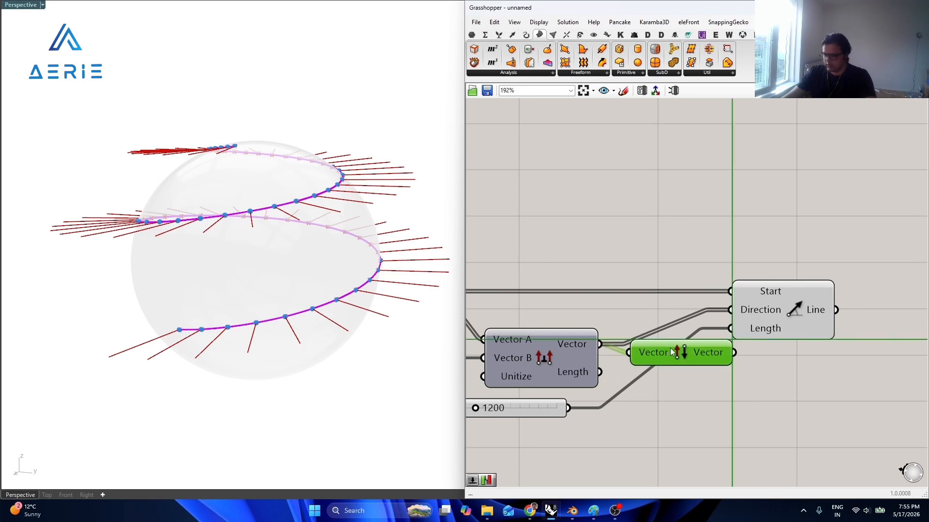
pyautogui.moveTo(779, 309); pyautogui.dragTo(734, 345)
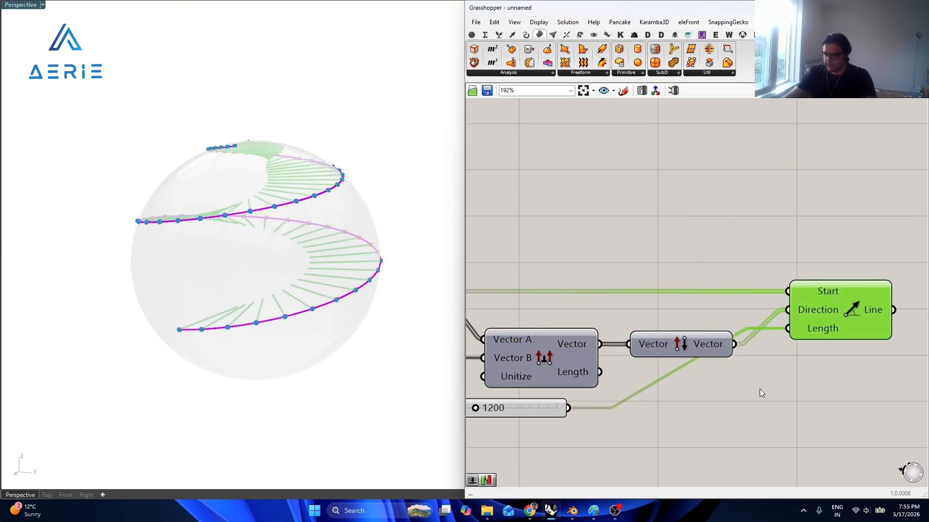
pyautogui.click(761, 391)
pyautogui.moveTo(326, 227); pyautogui.dragTo(274, 218, button='right')
pyautogui.scroll(4, 276, 165)
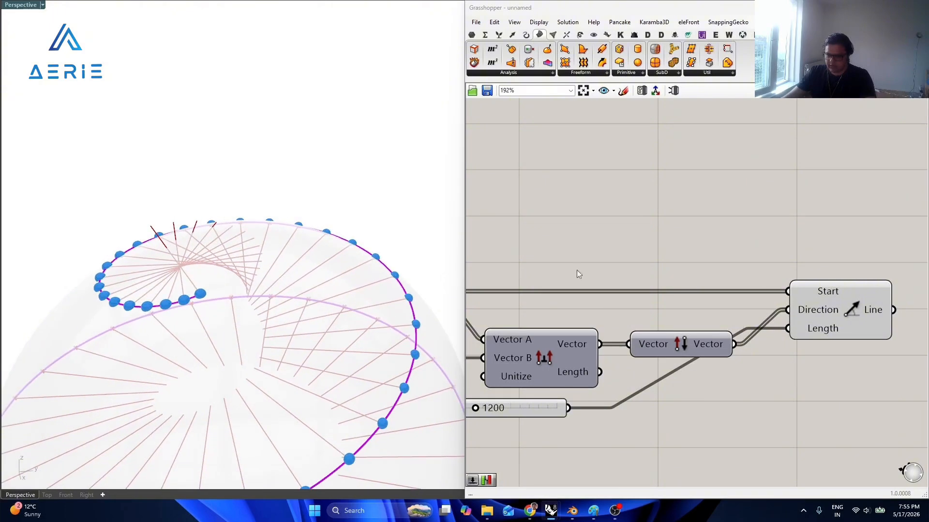
# Set the end value of the Z angle domain to -35 and view the spiral from the side.
pyautogui.scroll(-5, 774, 267)
pyautogui.moveTo(546, 302); pyautogui.dragTo(898, 312, button='right')
pyautogui.moveTo(520, 313); pyautogui.dragTo(641, 320, button='right')
pyautogui.scroll(5, 627, 316)
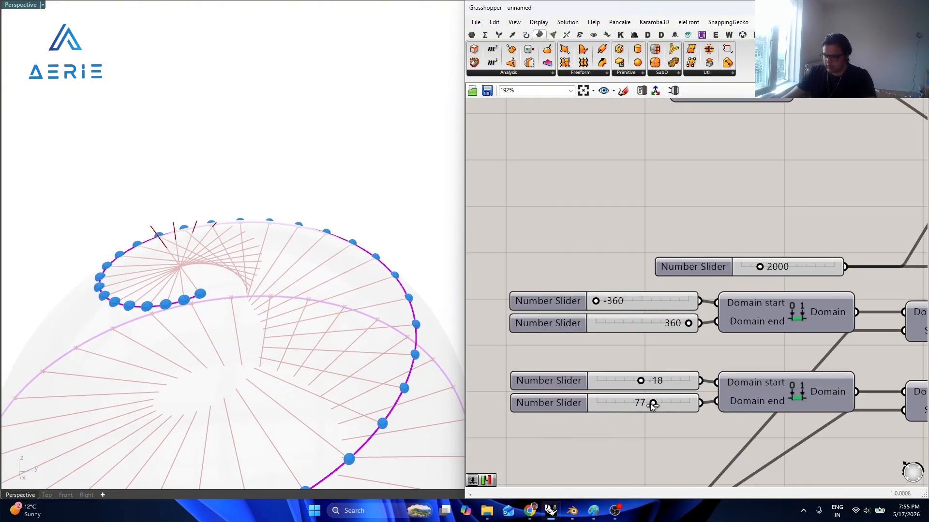
pyautogui.moveTo(651, 405); pyautogui.dragTo(623, 405)
pyautogui.doubleClick(622, 401)
pyautogui.write('-')
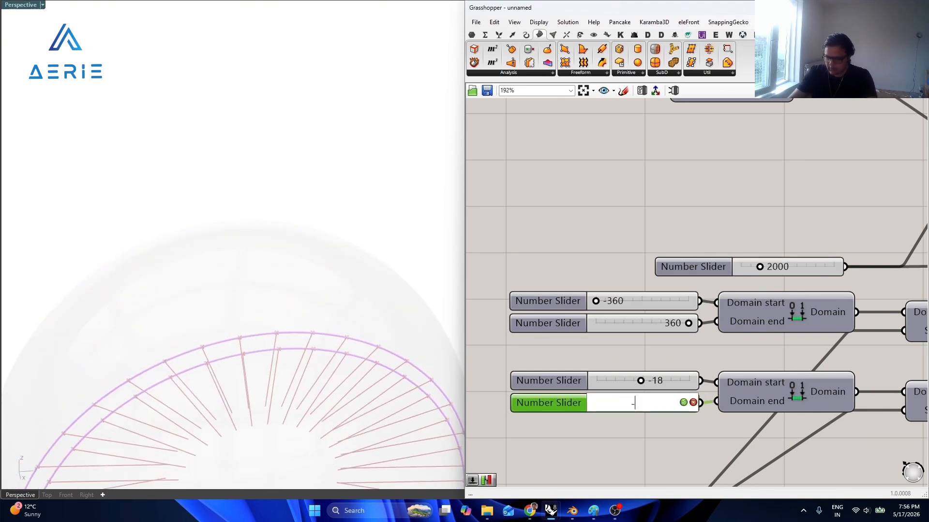
pyautogui.write('35')
pyautogui.press('Return')
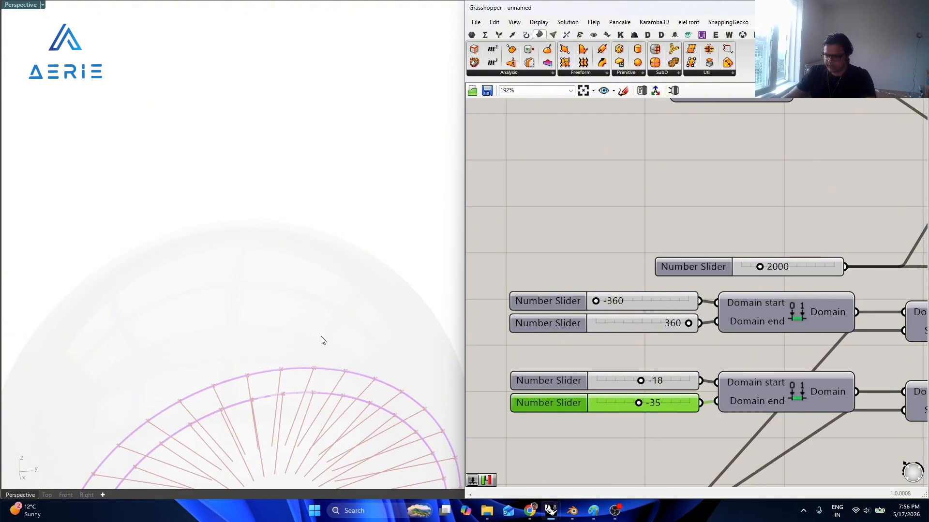
pyautogui.scroll(-6, 323, 341)
pyautogui.moveTo(323, 340); pyautogui.dragTo(282, 288, button='right')
# Set the end value of the Z angle domain to 35 and inspect the spiral and its lines.
pyautogui.doubleClick(669, 408)
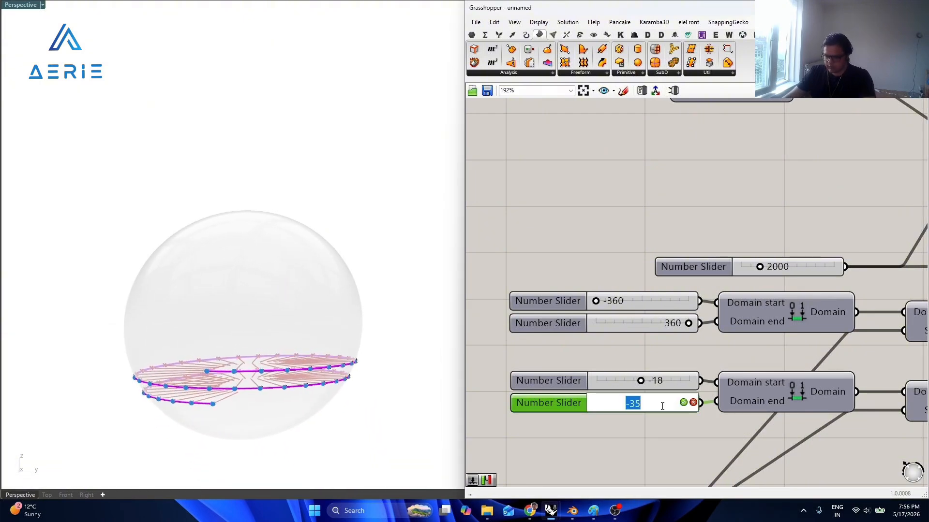
pyautogui.write('35')
pyautogui.press('Return')
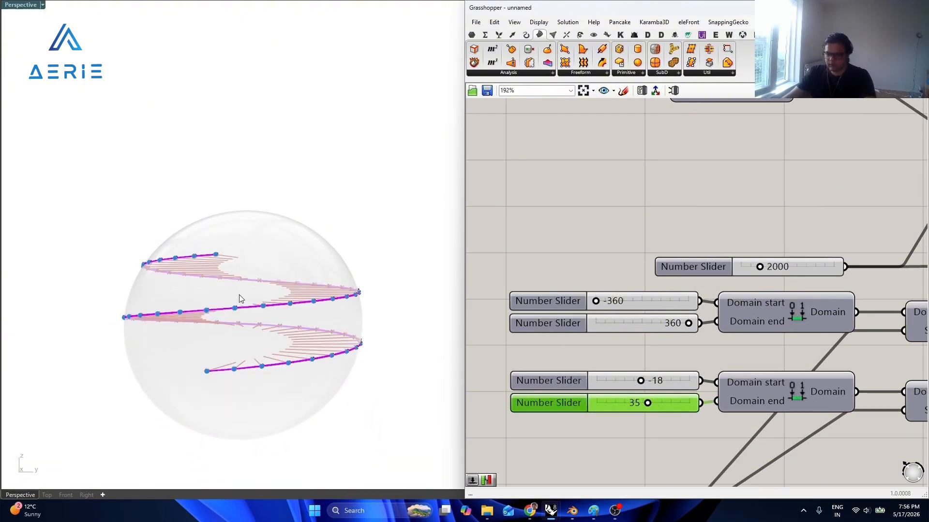
pyautogui.moveTo(239, 298); pyautogui.dragTo(213, 349, button='right')
pyautogui.scroll(-4, 617, 360)
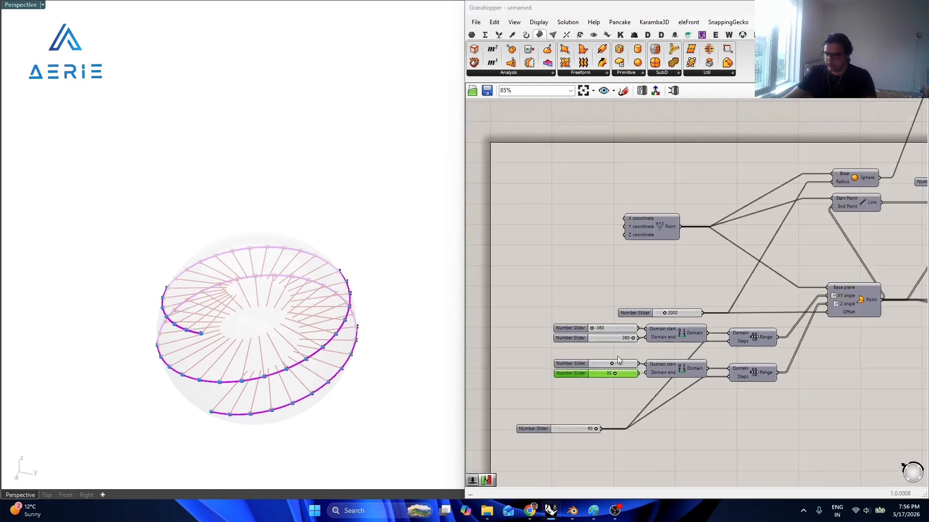
pyautogui.moveTo(890, 363); pyautogui.dragTo(581, 345, button='right')
pyautogui.moveTo(856, 360); pyautogui.dragTo(667, 334, button='right')
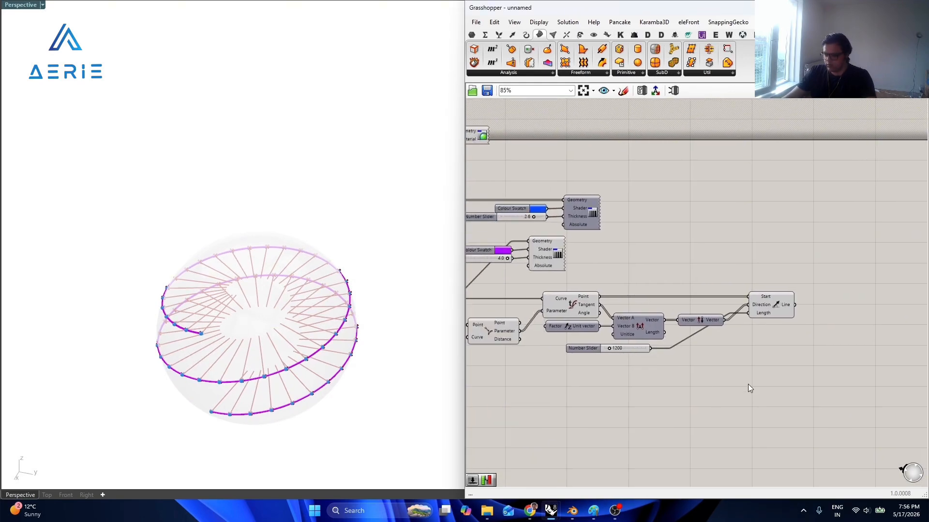
pyautogui.doubleClick(744, 385)
pyautogui.write('end point')
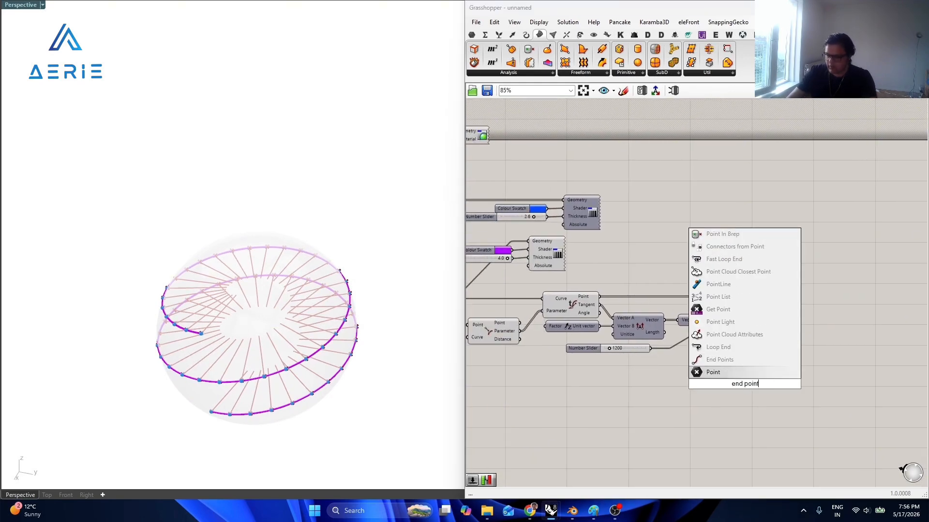
pyautogui.press('Return')
pyautogui.hotkey('ctrl', 'z')
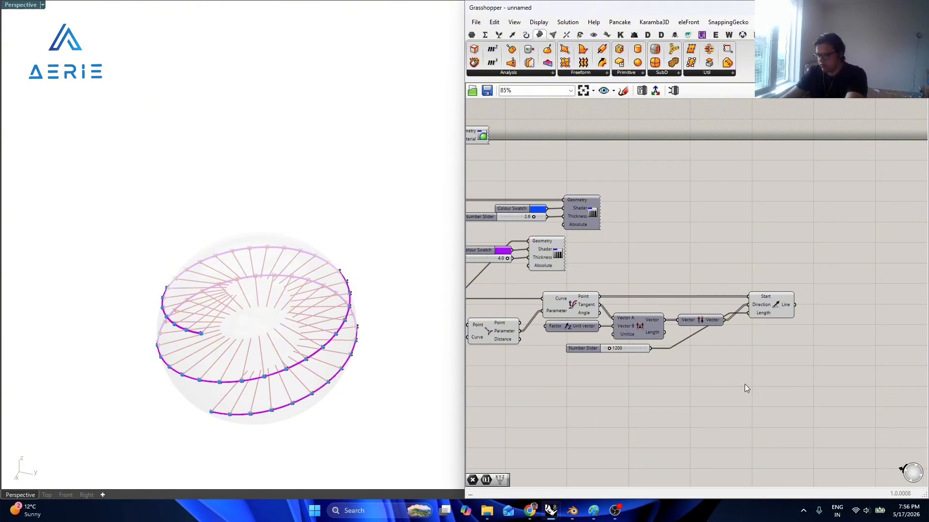
# Add a Loft component beside the Line SDL and feed the lines into its Curves input.
pyautogui.doubleClick(745, 385)
pyautogui.write('lo')
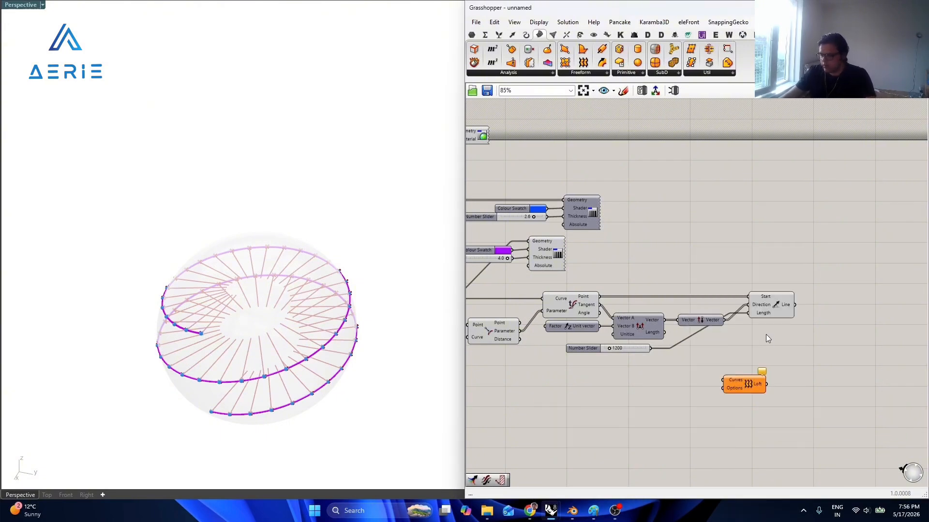
pyautogui.moveTo(748, 388); pyautogui.dragTo(852, 308)
# Hide the previews of the Line SDL, Evaluate Curve and Curve Closest Point components.
pyautogui.click(773, 306)
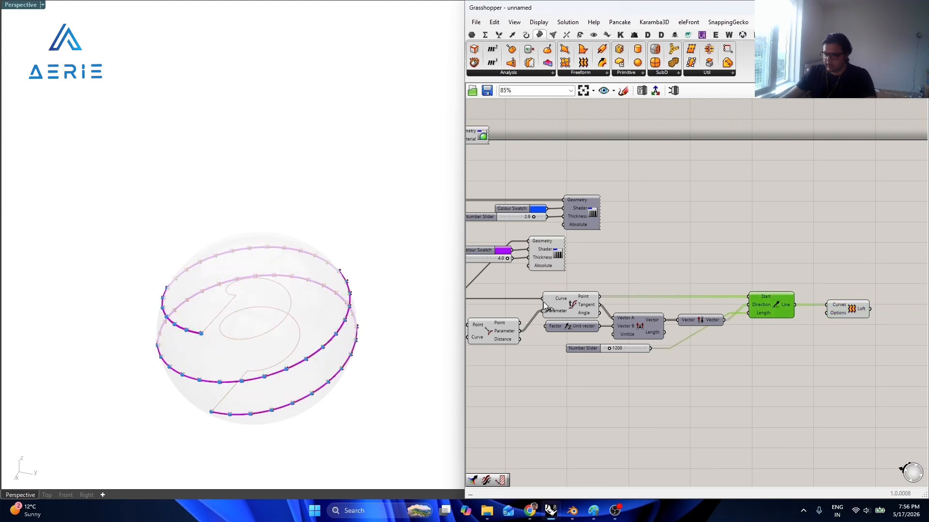
pyautogui.moveTo(577, 301); pyautogui.dragTo(748, 297, button='right')
pyautogui.click(668, 325)
pyautogui.moveTo(683, 202); pyautogui.dragTo(697, 260, button='right')
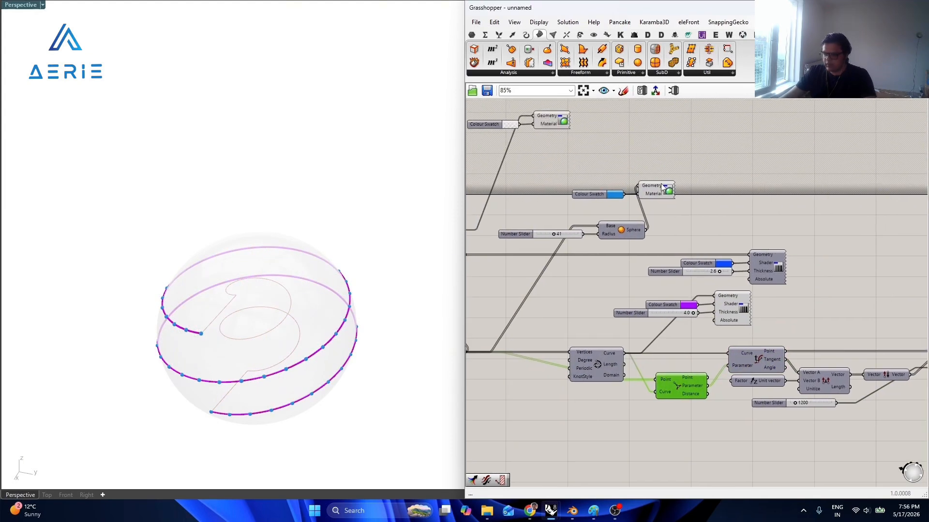
# Turn off the large sphere's Custom Preview and orbit around the lofted surface to examine it.
pyautogui.click(540, 121)
pyautogui.hotkey('ctrl', 'q')
pyautogui.click(514, 154)
pyautogui.moveTo(319, 283); pyautogui.dragTo(336, 268, button='right')
pyautogui.moveTo(587, 176); pyautogui.dragTo(711, 225, button='right')
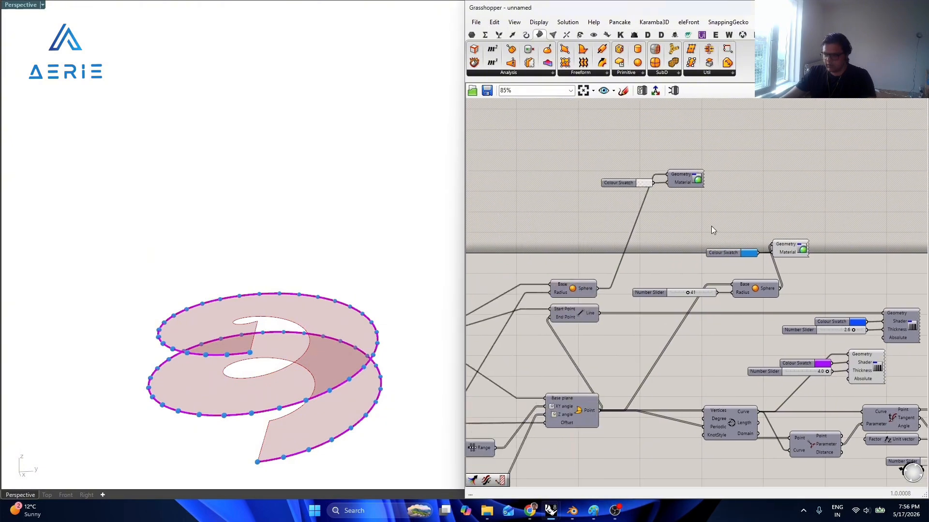
# Turn the large sphere's Custom Preview back on, lower its colour swatch's alpha for more transparency, and check the spiral.
pyautogui.scroll(3, 677, 171)
pyautogui.click(677, 170)
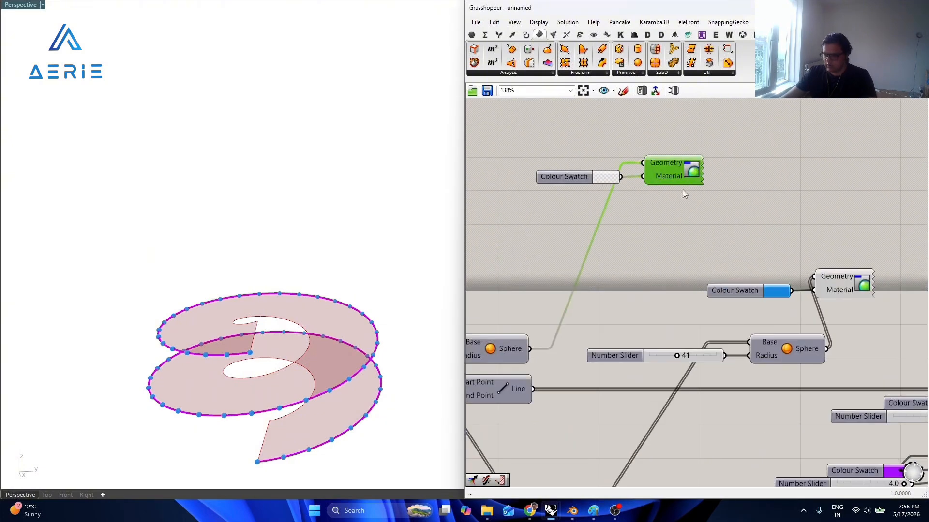
pyautogui.click(604, 179)
pyautogui.moveTo(678, 304); pyautogui.dragTo(645, 306)
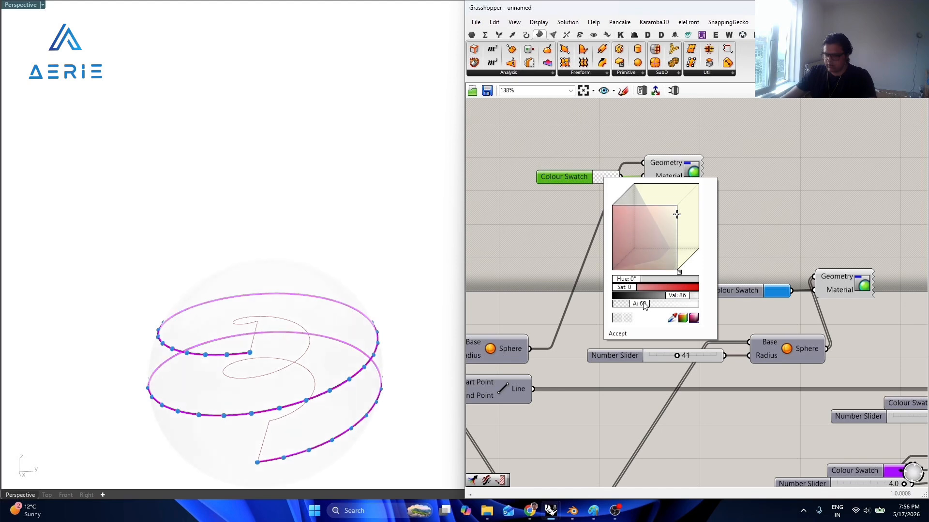
pyautogui.click(801, 197)
pyautogui.moveTo(239, 371); pyautogui.dragTo(243, 336, button='right')
pyautogui.scroll(2, 257, 327)
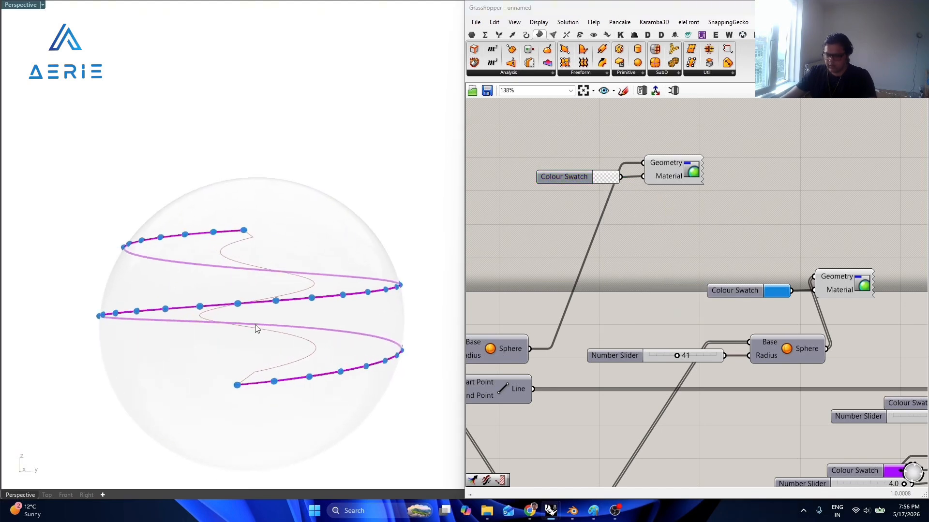
pyautogui.moveTo(256, 302); pyautogui.dragTo(254, 272, button='right')
pyautogui.moveTo(254, 272); pyautogui.dragTo(238, 323, button='right')
pyautogui.scroll(-4, 714, 271)
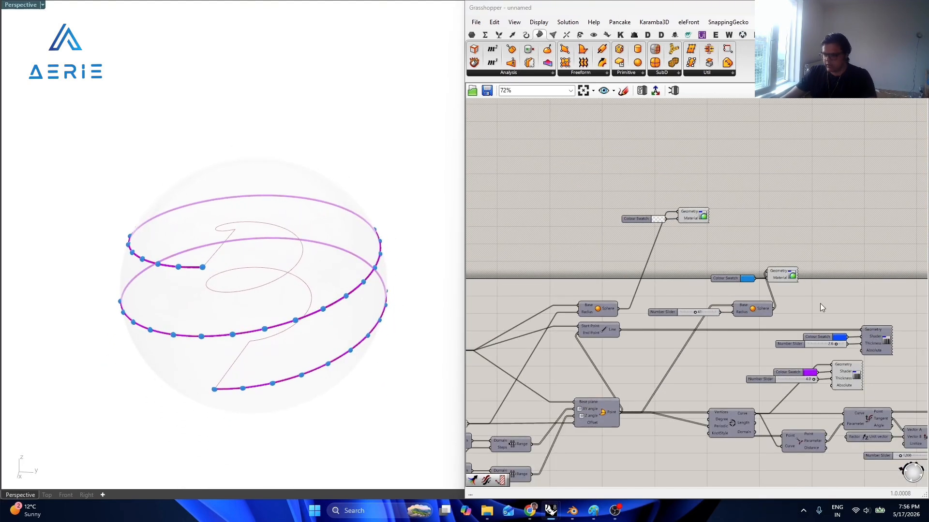
# Try the Monochrome and Arctic display modes and set the Perspective viewport to Shaded.
pyautogui.moveTo(820, 303); pyautogui.dragTo(757, 294, button='right')
pyautogui.click(42, 5)
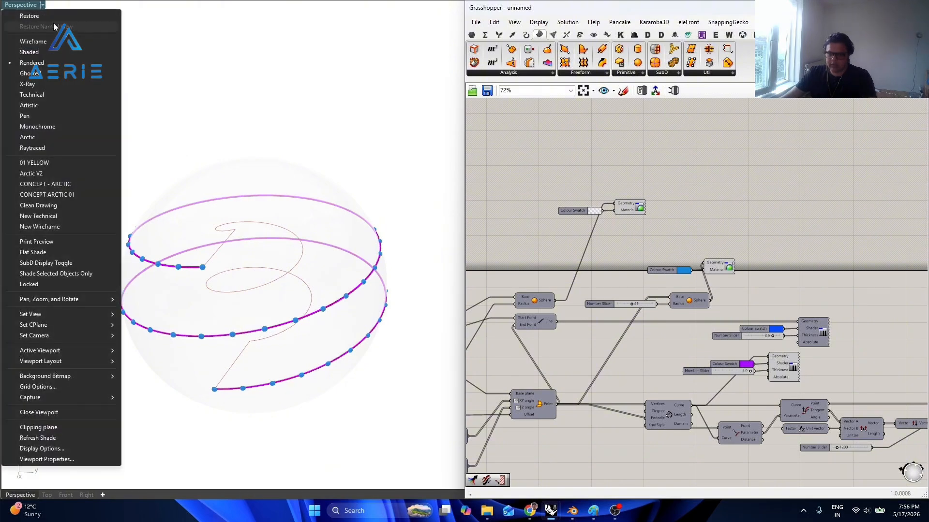
pyautogui.click(47, 128)
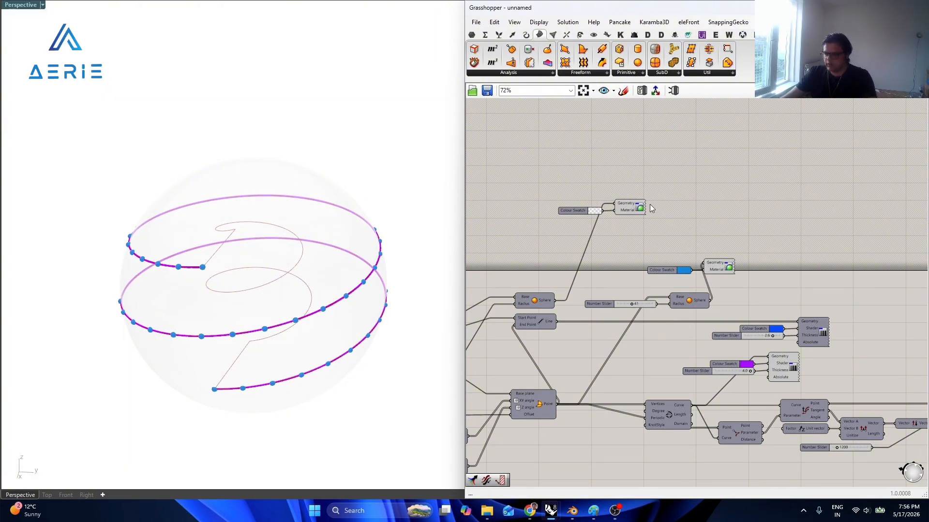
pyautogui.scroll(-3, 626, 239)
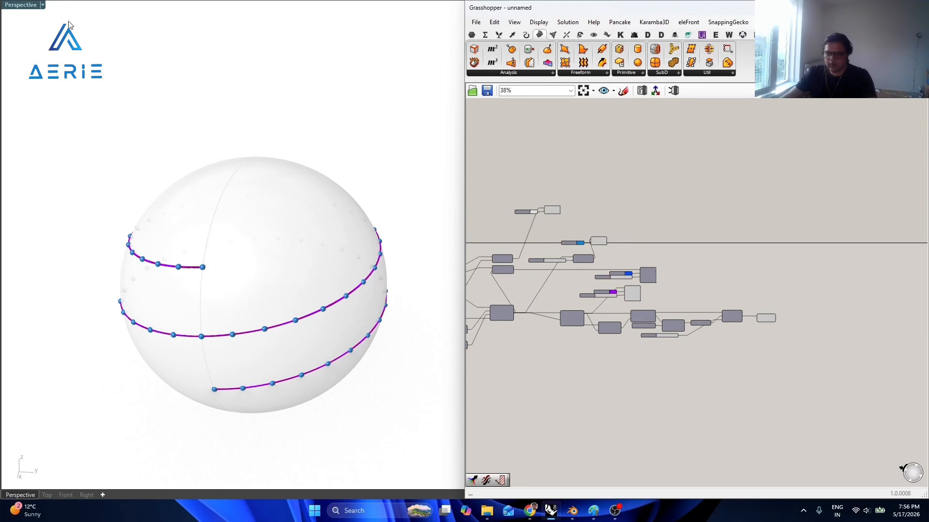
pyautogui.click(42, 4)
pyautogui.click(60, 138)
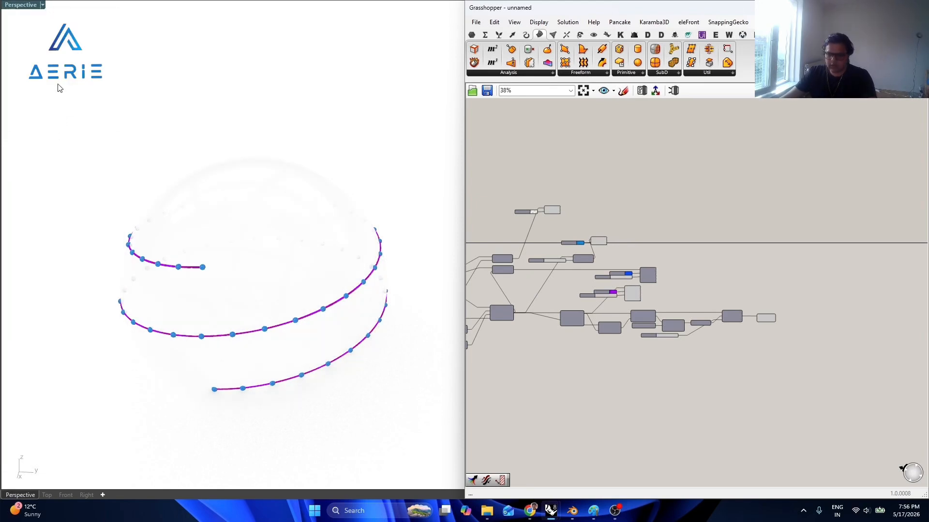
pyautogui.click(39, 5)
pyautogui.click(45, 59)
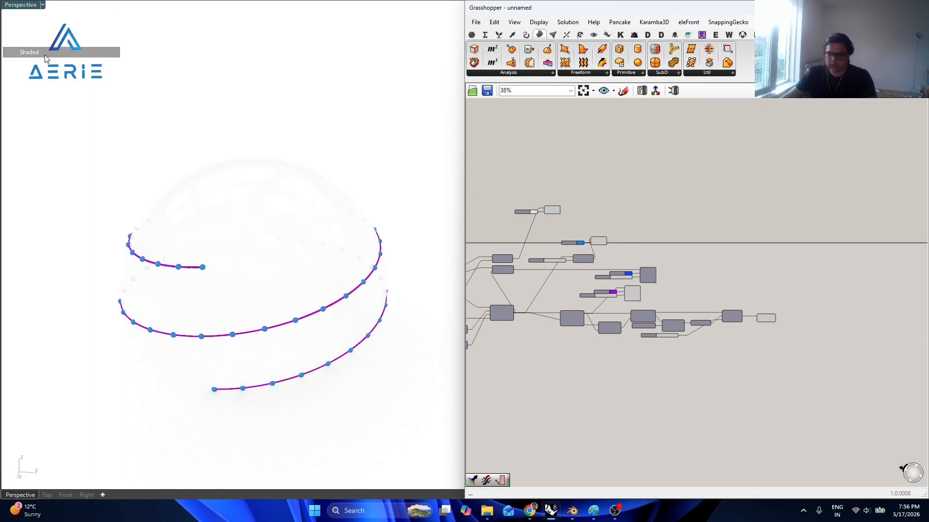
# Clear Grasshopper out of the way, leave Rhino's full-screen view and set the Shaded mode's solid background colour to white.
pyautogui.click(872, 7)
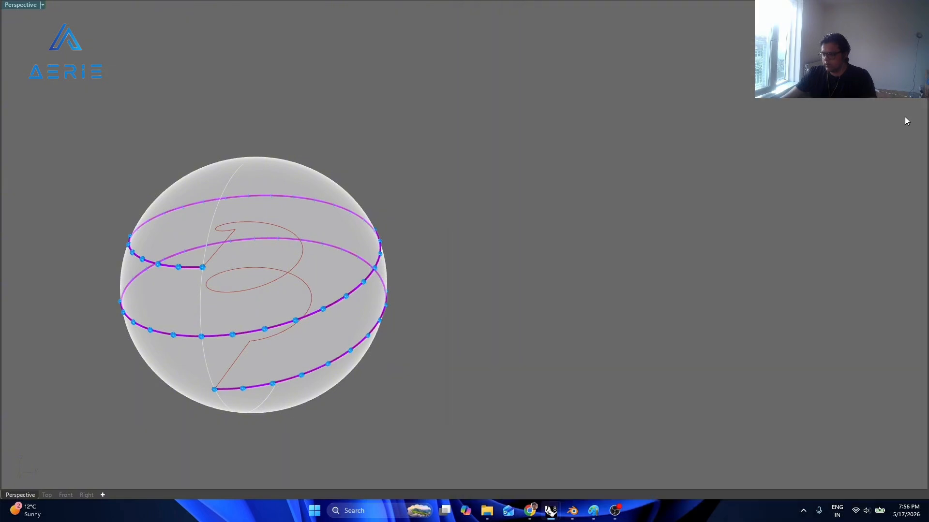
pyautogui.press('Escape')
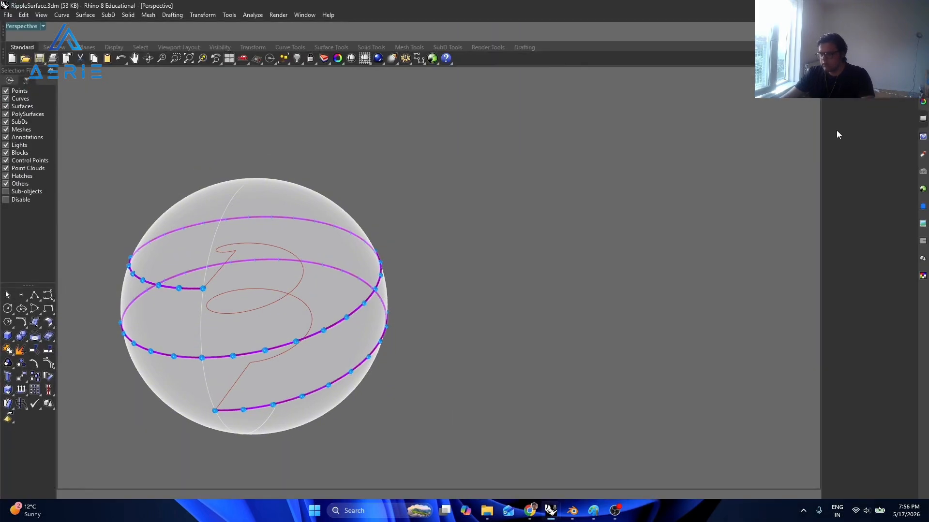
pyautogui.click(890, 127)
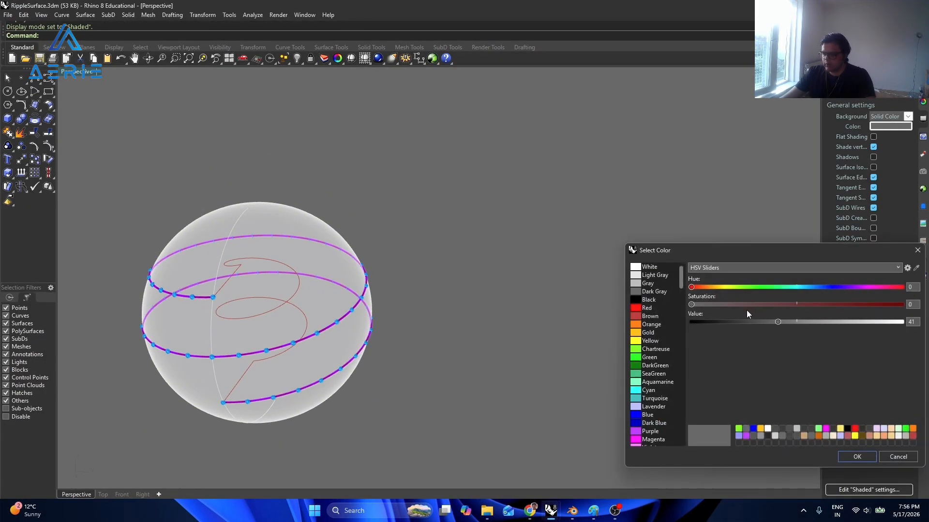
pyautogui.click(853, 457)
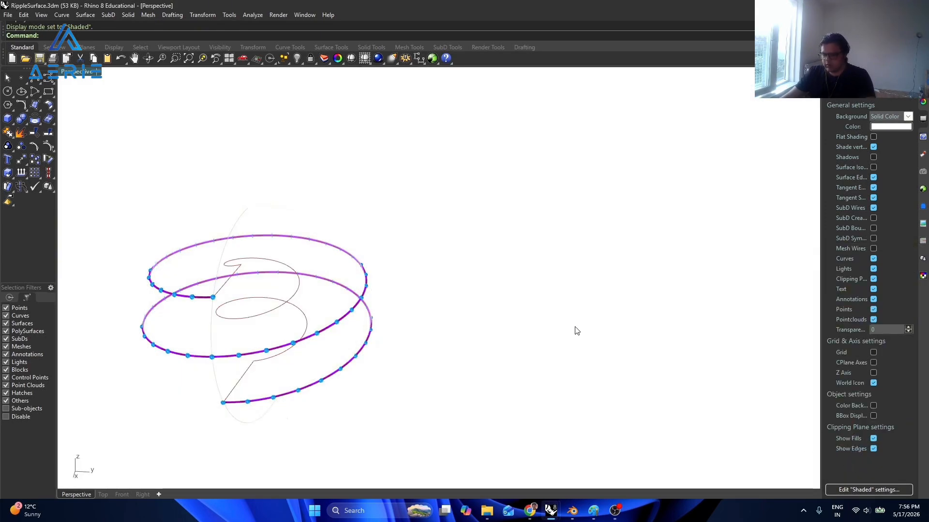
# Set the Shaded mode's solid background colour to Dark Gray.
pyautogui.click(897, 127)
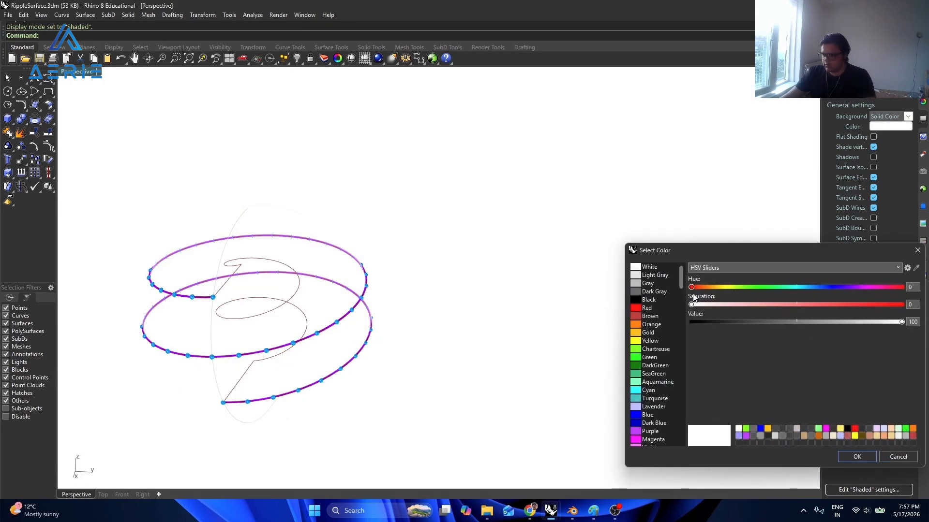
pyautogui.click(663, 292)
pyautogui.click(854, 457)
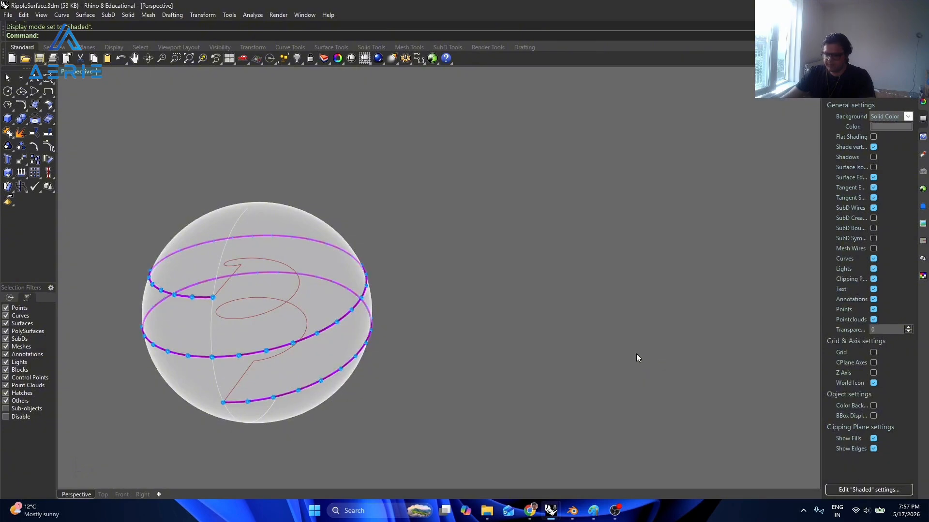
# Reopen the Grasshopper window, dock it beside the Rhino viewport and switch Rhino back to full screen.
pyautogui.click(445, 59)
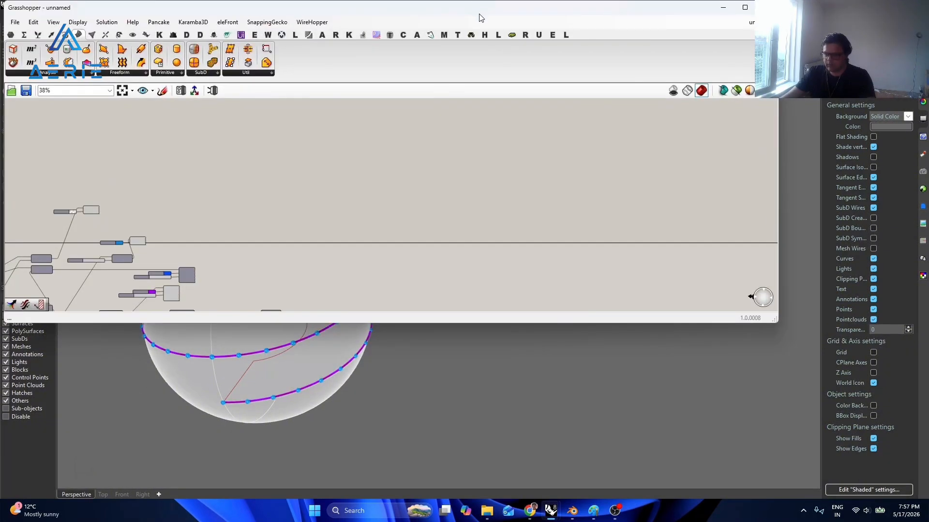
pyautogui.moveTo(481, 18); pyautogui.dragTo(928, 232)
pyautogui.press('F11')
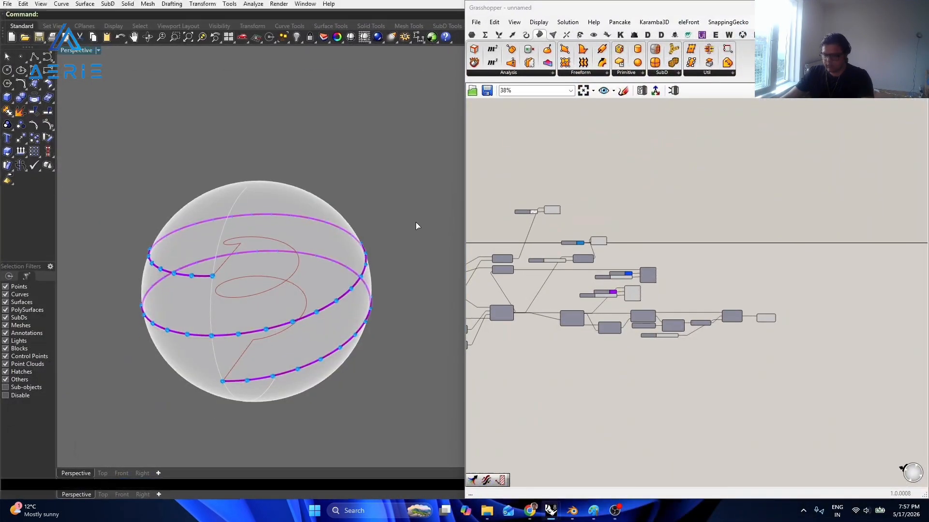
# Lower the opacity of the colour swatch feeding the large sphere's Custom Preview to make the sphere more transparent.
pyautogui.scroll(3, 292, 278)
pyautogui.keyDown('shift'); pyautogui.moveTo(284, 269); pyautogui.dragTo(240, 250, button='right'); pyautogui.keyUp('shift')
pyautogui.scroll(5, 536, 212)
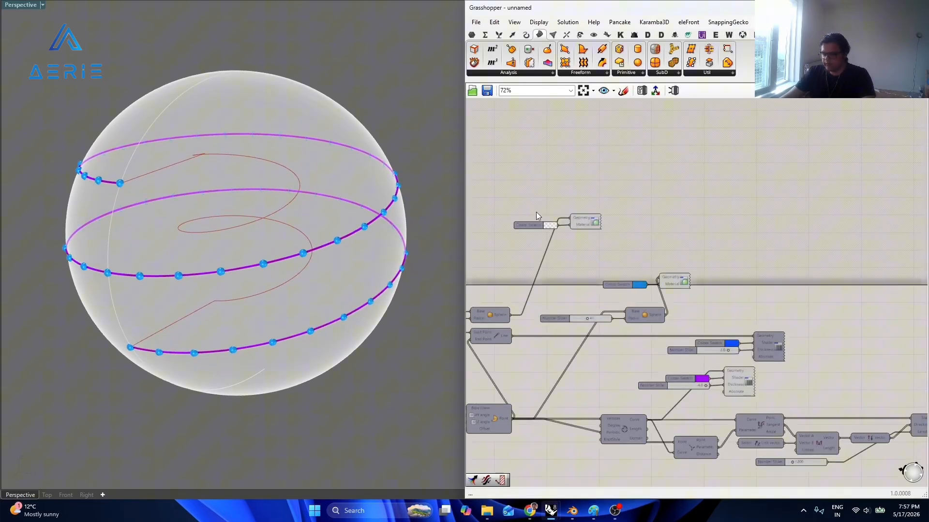
pyautogui.click(560, 233)
pyautogui.moveTo(601, 364); pyautogui.dragTo(583, 364)
pyautogui.click(671, 173)
# Duplicate the light blue Colour Swatch and its Custom Preview and place the copy beside the Loft component.
pyautogui.scroll(-3, 670, 172)
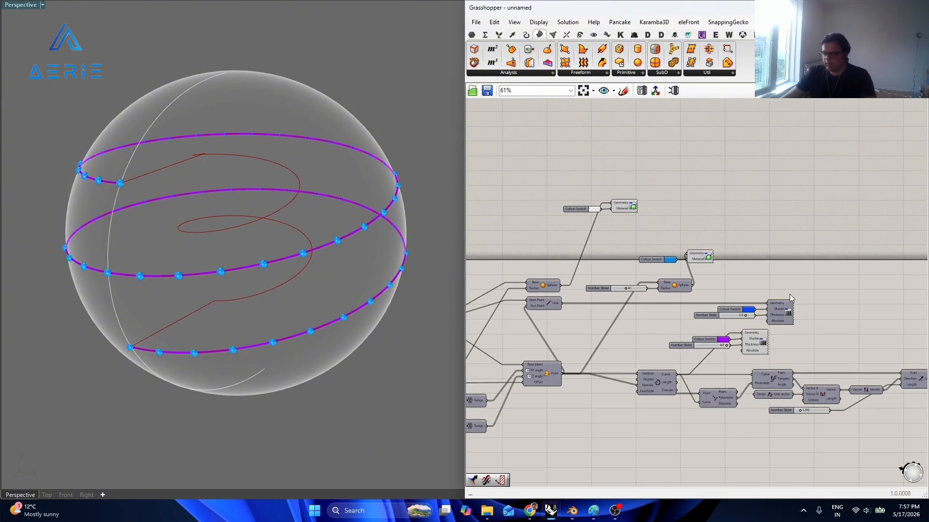
pyautogui.moveTo(789, 294); pyautogui.dragTo(635, 234, button='right')
pyautogui.scroll(2, 814, 333)
pyautogui.moveTo(814, 333); pyautogui.dragTo(738, 303, button='right')
pyautogui.click(738, 301)
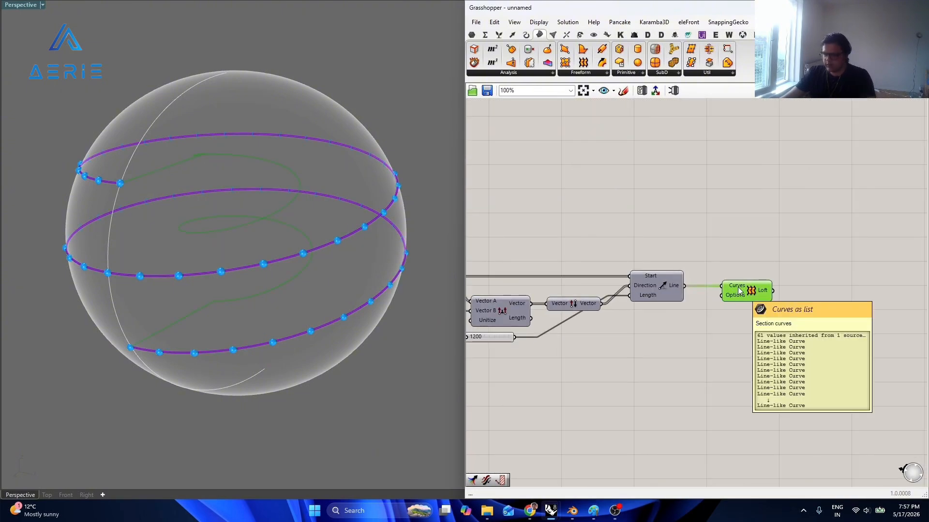
pyautogui.click(774, 235)
pyautogui.scroll(-3, 692, 234)
pyautogui.scroll(2, 692, 239)
pyautogui.click(622, 189)
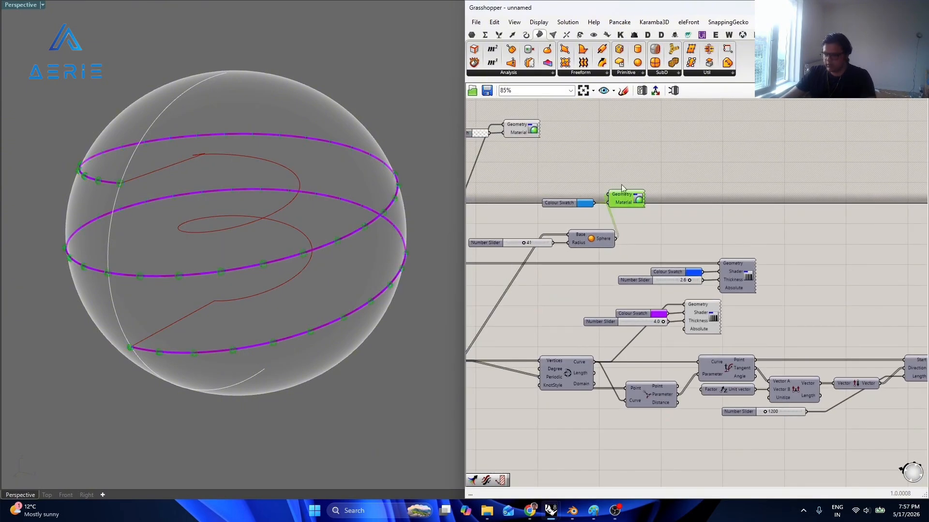
pyautogui.keyDown('shift'); pyautogui.click(568, 205); pyautogui.keyUp('shift')
pyautogui.hotkey('ctrl', 'c')
pyautogui.hotkey('ctrl', 'v')
pyautogui.moveTo(631, 202); pyautogui.dragTo(802, 281)
# Connect the Loft output to the Geometry input of the copied Custom Preview.
pyautogui.scroll(-3, 620, 252)
pyautogui.scroll(4, 822, 285)
pyautogui.click(790, 361)
# Turn off the Custom Previews of the small point spheres and the large transparent sphere, leaving the ramp and its spiral edge displayed.
pyautogui.scroll(-3, 804, 339)
pyautogui.moveTo(488, 208); pyautogui.dragTo(657, 227, button='right')
pyautogui.scroll(4, 672, 227)
pyautogui.click(694, 224)
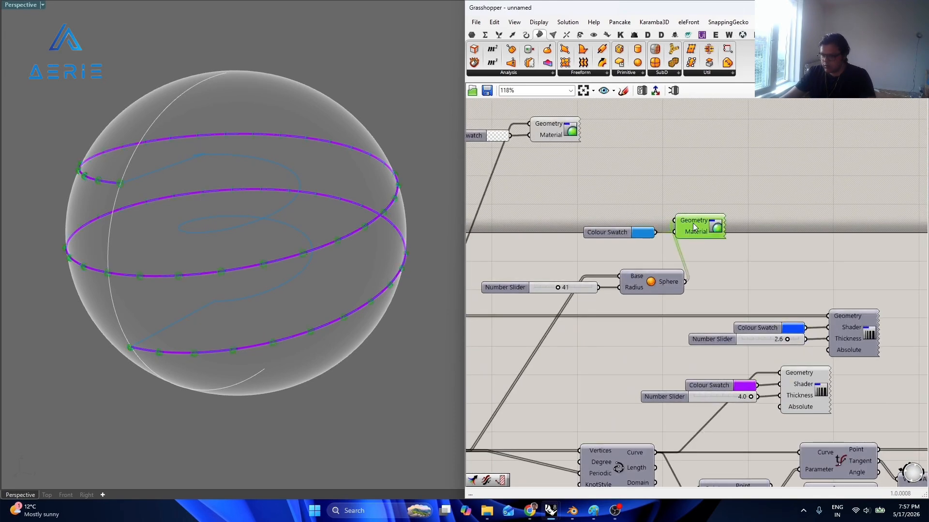
pyautogui.click(533, 134)
pyautogui.scroll(-2, 605, 220)
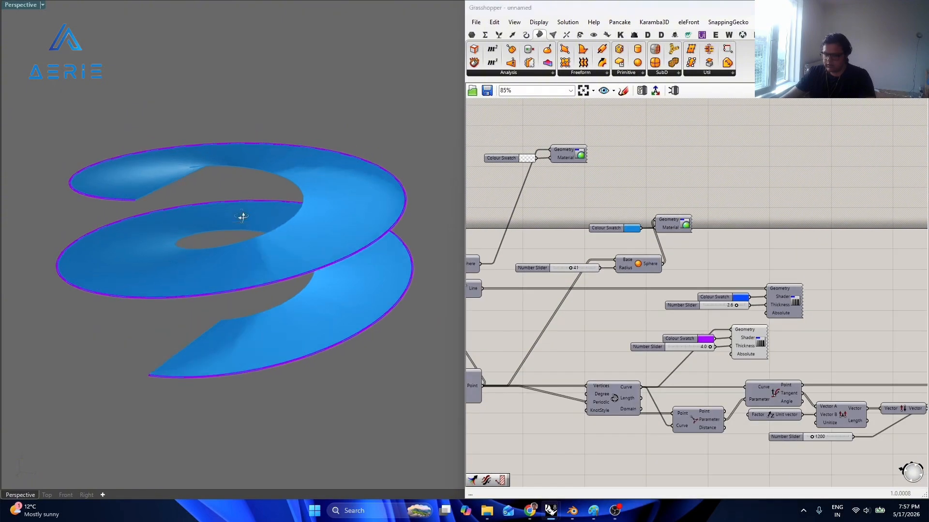
pyautogui.moveTo(240, 214); pyautogui.dragTo(208, 227, button='right')
# Increase the slider driving the sphere radius and point offset to 3228.
pyautogui.scroll(-3, 739, 255)
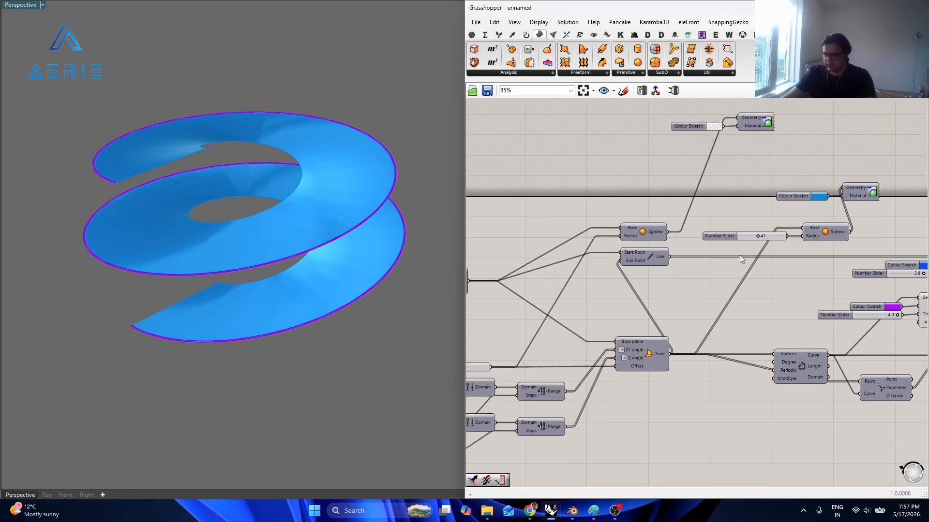
pyautogui.scroll(6, 623, 329)
pyautogui.moveTo(663, 266)
pyautogui.mouseDown(button='right')
pyautogui.moveTo(695, 216)
pyautogui.moveTo(669, 267)
pyautogui.mouseUp(button='right')
pyautogui.moveTo(707, 232); pyautogui.dragTo(718, 231)
pyautogui.scroll(-4, 707, 239)
pyautogui.scroll(-2, 349, 244)
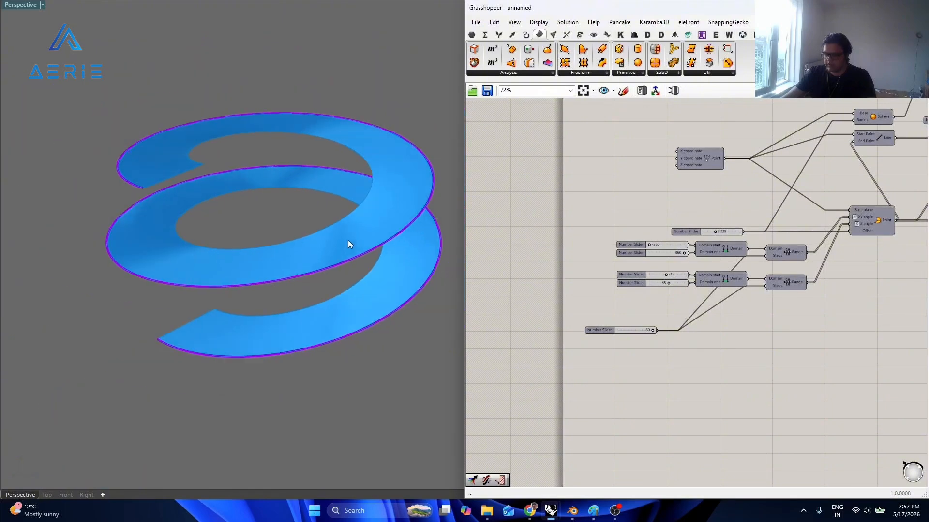
# Slightly adjust the slider that controls the length of the inward lines to fine-tune the ramp's width.
pyautogui.scroll(-2, 771, 280)
pyautogui.scroll(6, 721, 273)
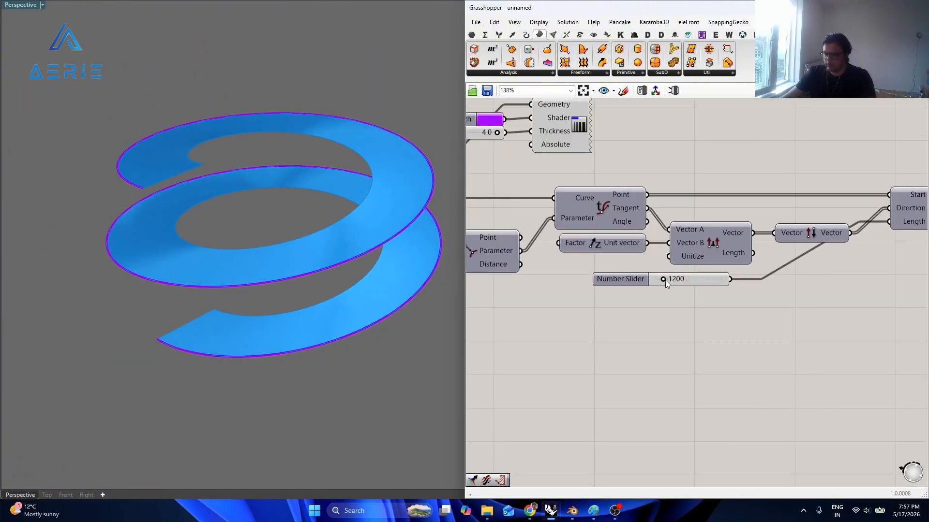
pyautogui.moveTo(664, 280); pyautogui.dragTo(663, 277)
# Widen the Z angle domain by setting its start slider to -53 and its end slider to 66.
pyautogui.scroll(-4, 663, 277)
pyautogui.moveTo(572, 272); pyautogui.dragTo(740, 267, button='right')
pyautogui.moveTo(561, 266); pyautogui.dragTo(720, 264, button='right')
pyautogui.scroll(3, 540, 265)
pyautogui.scroll(2, 540, 265)
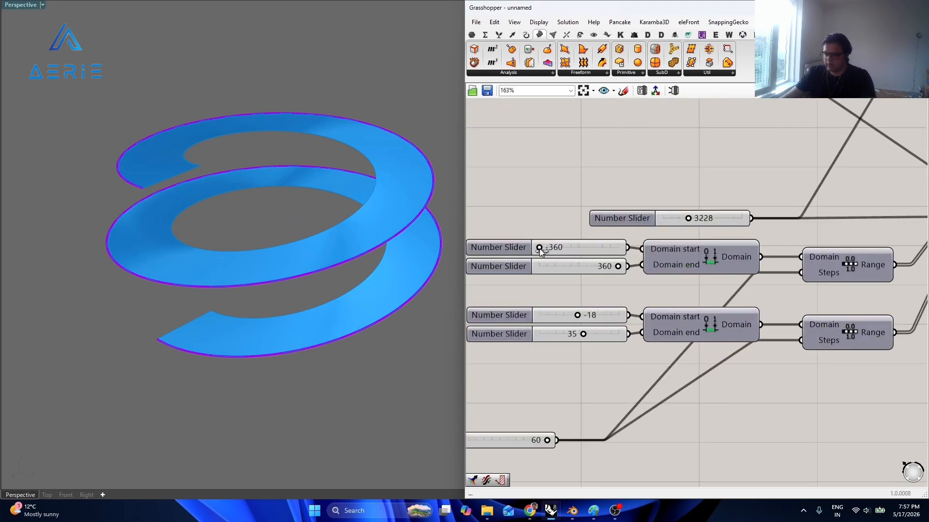
pyautogui.moveTo(540, 248)
pyautogui.mouseDown()
pyautogui.moveTo(590, 235)
pyautogui.moveTo(529, 237)
pyautogui.mouseUp()
pyautogui.moveTo(583, 319)
pyautogui.mouseDown()
pyautogui.moveTo(564, 315)
pyautogui.moveTo(574, 312)
pyautogui.moveTo(591, 332)
pyautogui.moveTo(581, 334)
pyautogui.moveTo(573, 317)
pyautogui.mouseUp()
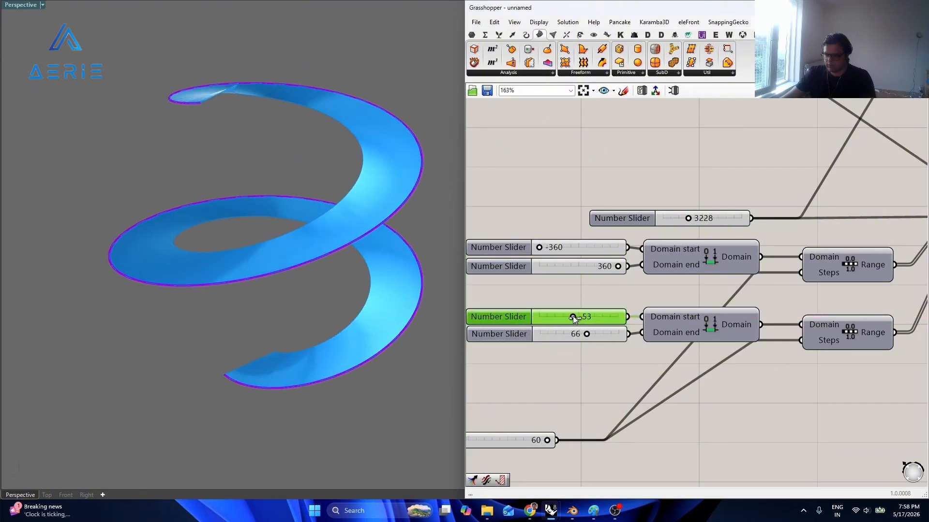
# Raise the upper limit of the XY angle domain's end slider and set the slider to 720.
pyautogui.moveTo(616, 268)
pyautogui.mouseDown()
pyautogui.moveTo(574, 269)
pyautogui.moveTo(624, 266)
pyautogui.mouseUp()
pyautogui.doubleClick(506, 267)
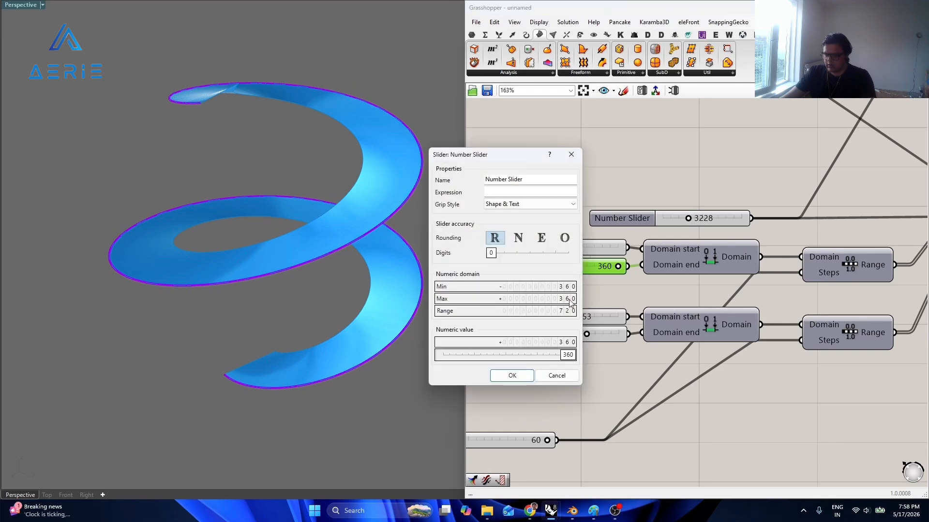
pyautogui.moveTo(565, 271); pyautogui.dragTo(568, 259)
pyautogui.moveTo(568, 296); pyautogui.dragTo(568, 309)
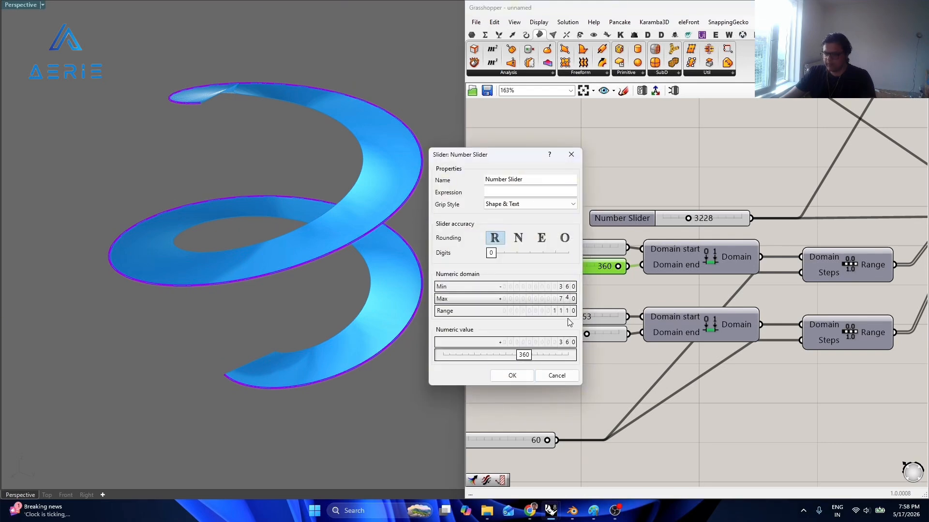
pyautogui.click(531, 374)
pyautogui.moveTo(591, 267); pyautogui.dragTo(619, 266)
pyautogui.moveTo(304, 249); pyautogui.dragTo(442, 219, button='right')
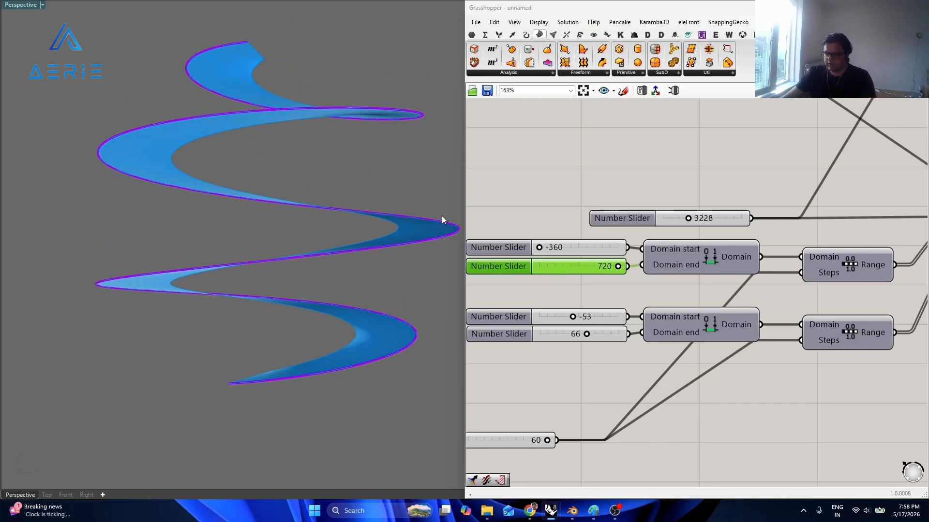
# Raise the XY angle end slider's upper limit to 1120 and set the slider to its maximum for more spiral turns.
pyautogui.doubleClick(503, 269)
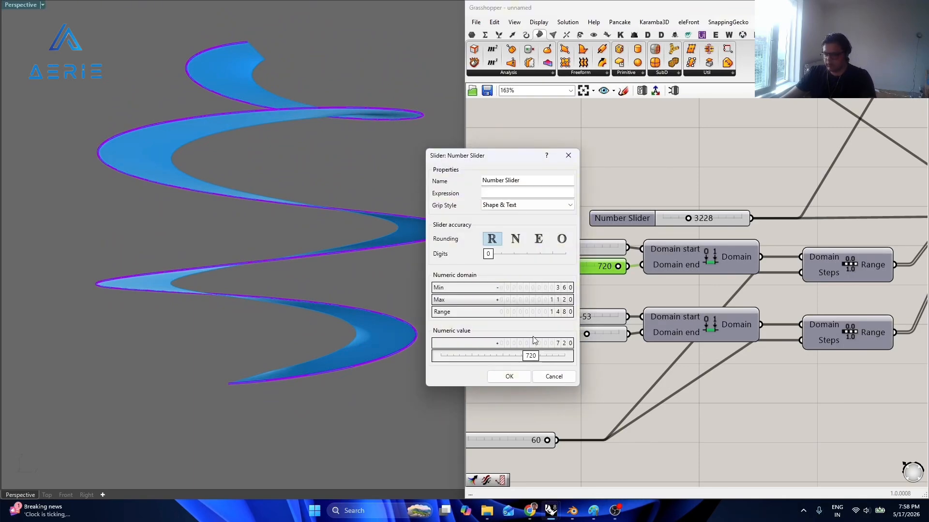
pyautogui.click(515, 376)
pyautogui.moveTo(597, 266); pyautogui.dragTo(627, 265)
pyautogui.moveTo(293, 212); pyautogui.dragTo(253, 227, button='right')
pyautogui.scroll(-3, 721, 257)
pyautogui.moveTo(836, 354); pyautogui.dragTo(768, 249, button='right')
pyautogui.scroll(2, 773, 271)
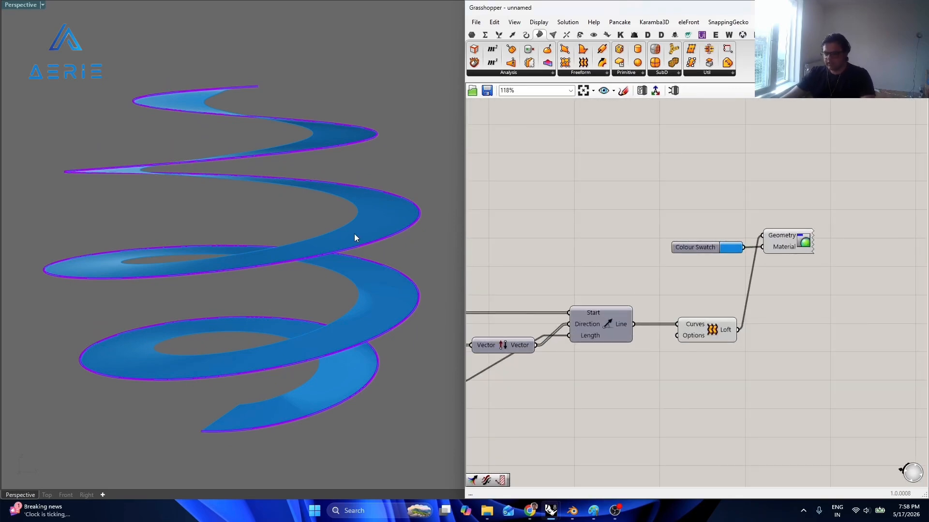
pyautogui.moveTo(354, 234); pyautogui.dragTo(346, 253, button='right')
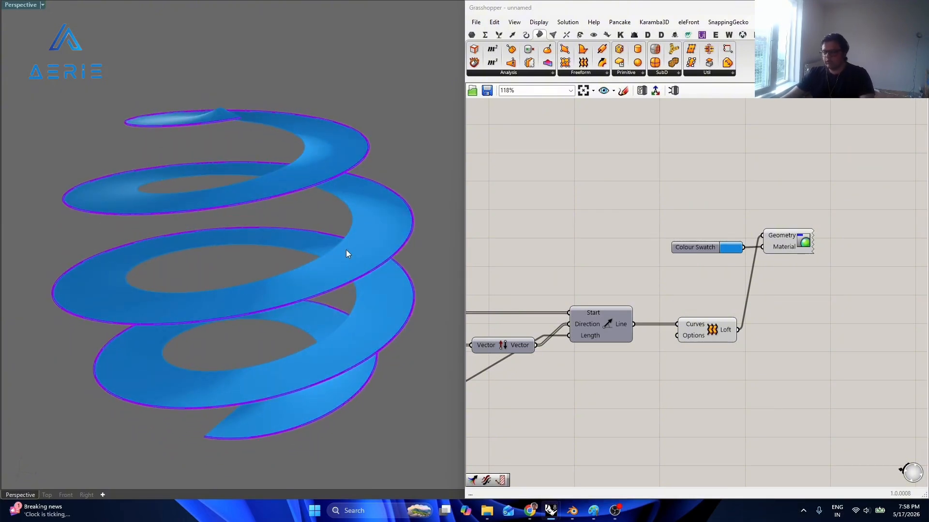